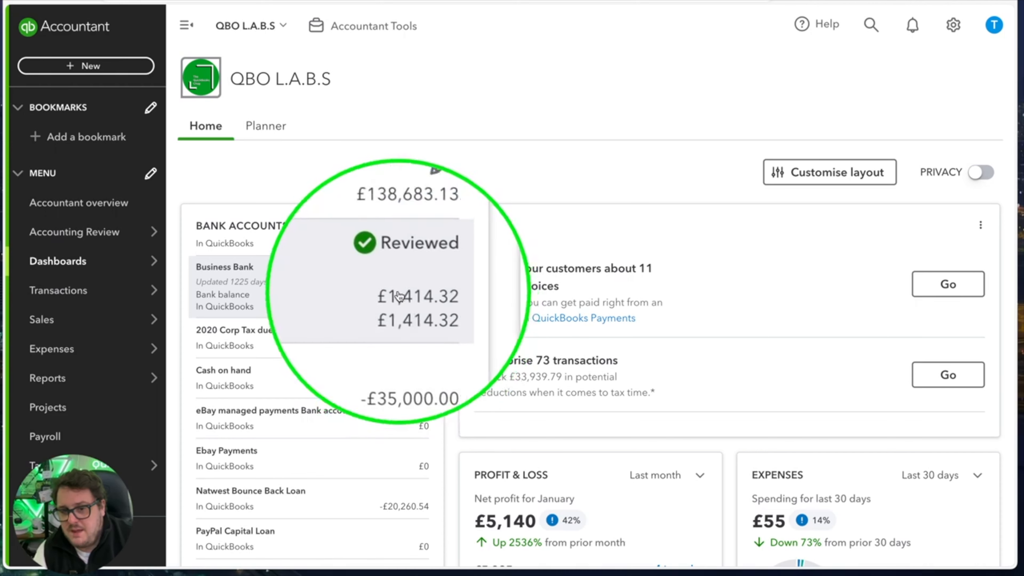
Look through the Home dashboard widgets, from the tasks list down to invoices, sales, connected apps and shortcuts
{"action": "scroll", "coordinate": [617, 286], "scroll_direction": "down", "scroll_amount": 3}
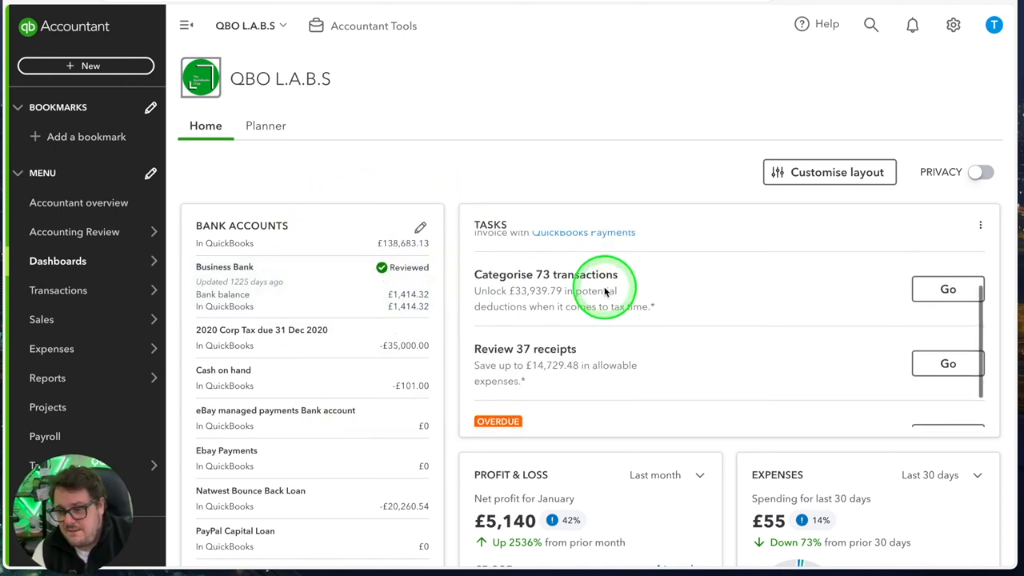
{"action": "scroll", "coordinate": [778, 336], "scroll_direction": "down", "scroll_amount": 8}
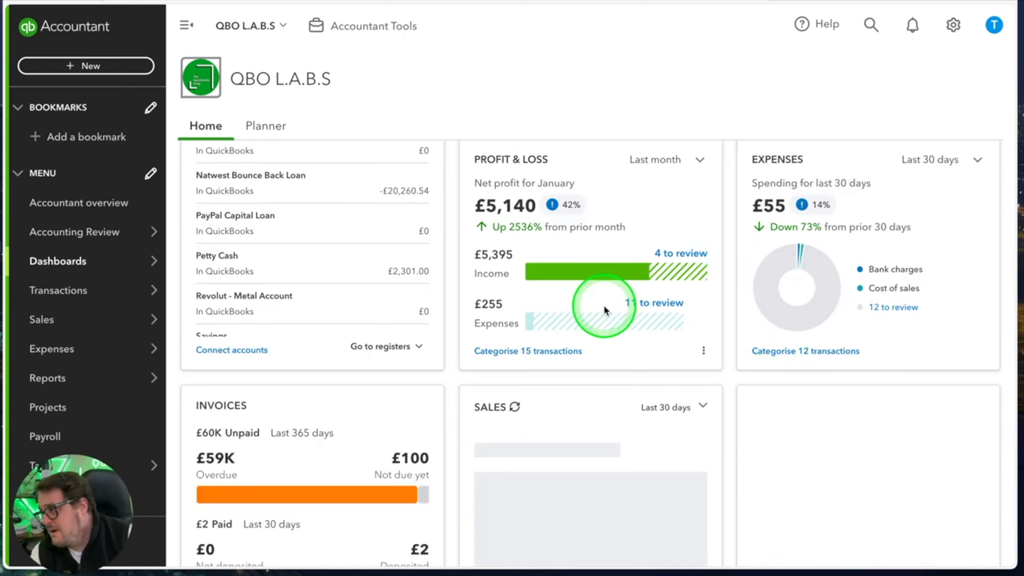
{"action": "scroll", "coordinate": [511, 198], "scroll_direction": "down", "scroll_amount": 5}
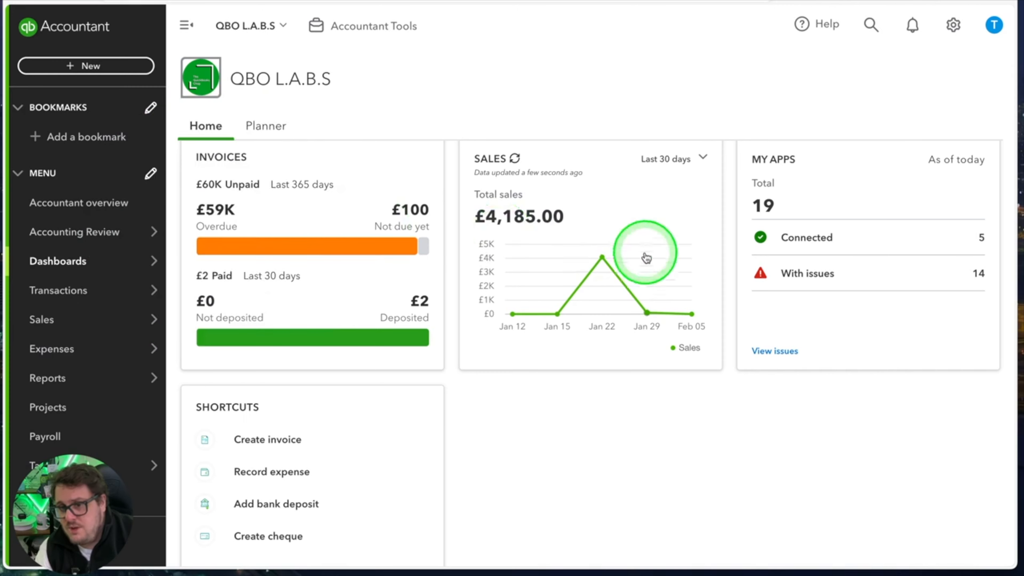
{"action": "scroll", "coordinate": [654, 260], "scroll_direction": "up", "scroll_amount": 2}
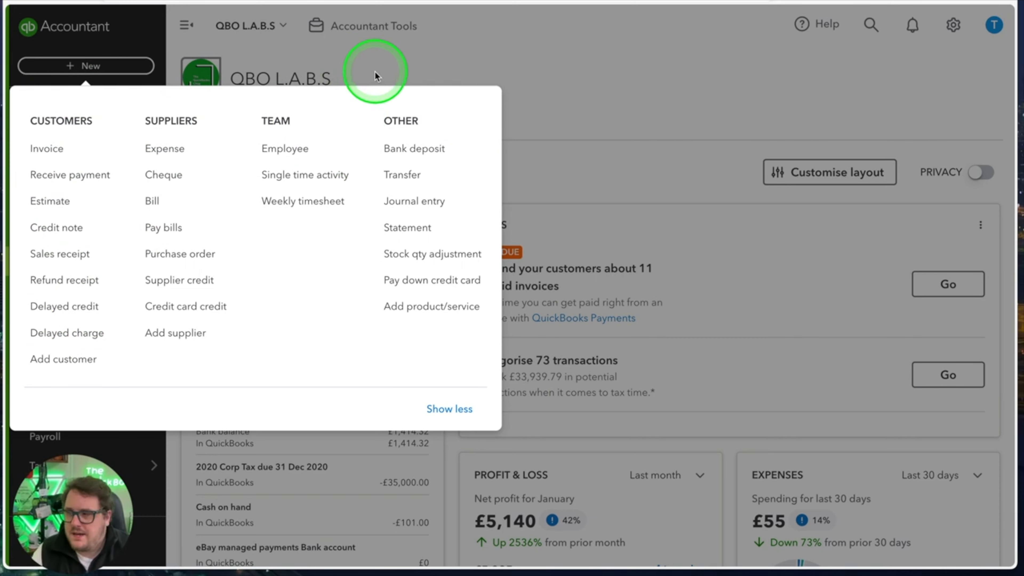
Close the list of new transaction types and look through the Reports, Expenses and Transactions navigation entries
{"action": "left_click", "coordinate": [358, 72]}
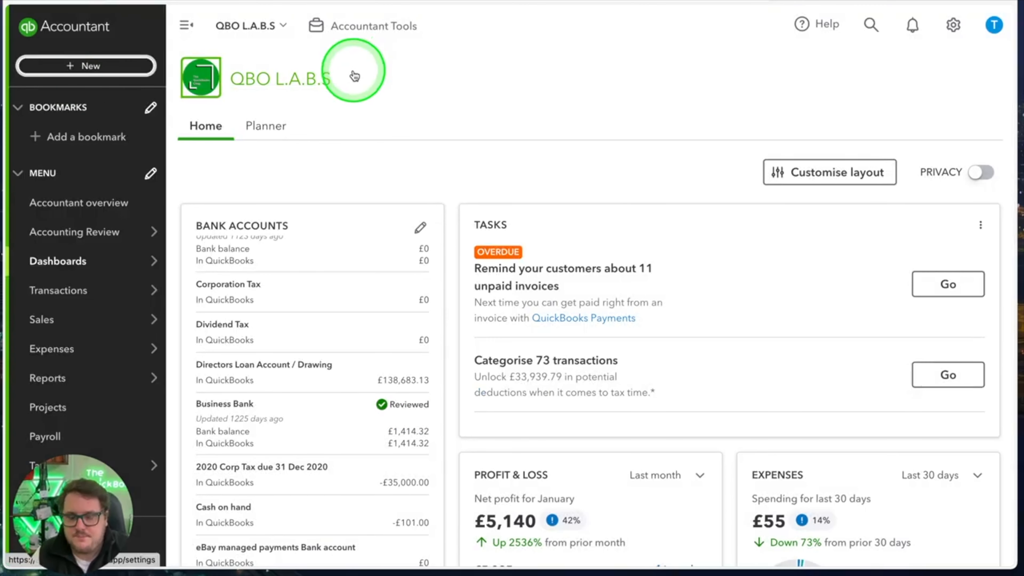
{"action": "mouse_move", "coordinate": [76, 378]}
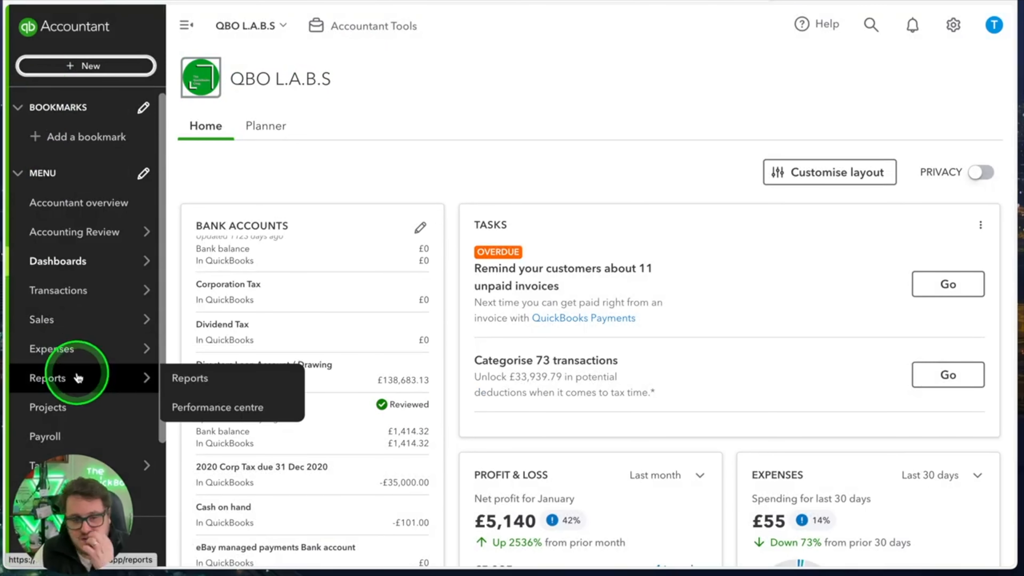
{"action": "mouse_move", "coordinate": [93, 349]}
{"action": "mouse_move", "coordinate": [85, 299]}
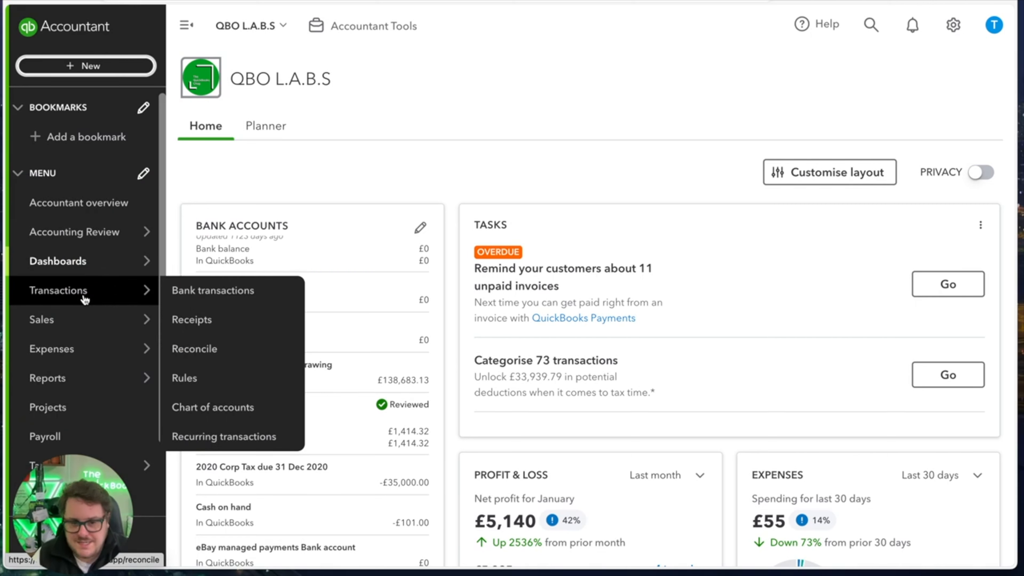
{"action": "left_click", "coordinate": [71, 321]}
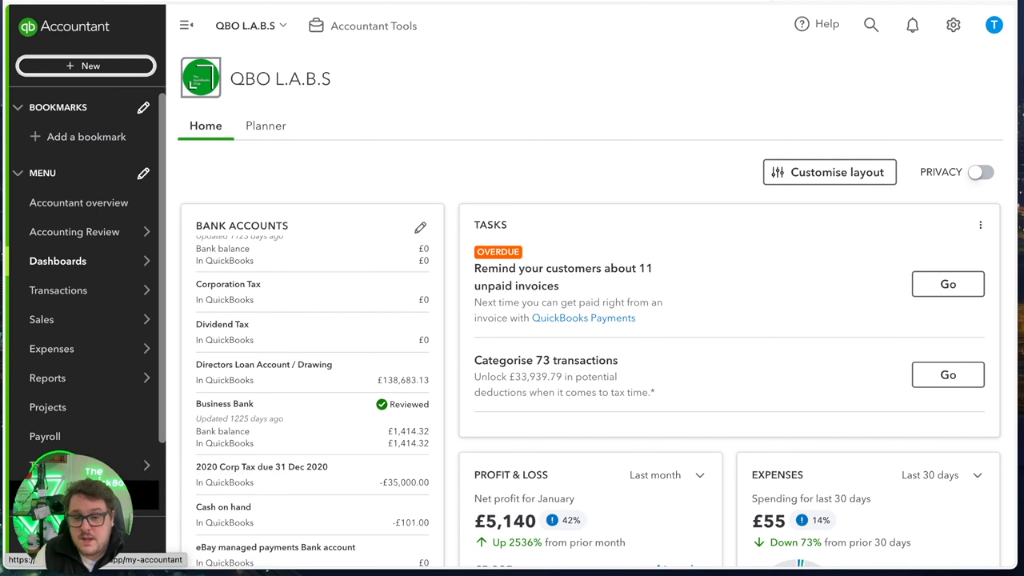
Customise the navigation menu by bookmarking the Rules page and save the change
{"action": "scroll", "coordinate": [81, 444], "scroll_direction": "down", "scroll_amount": 2}
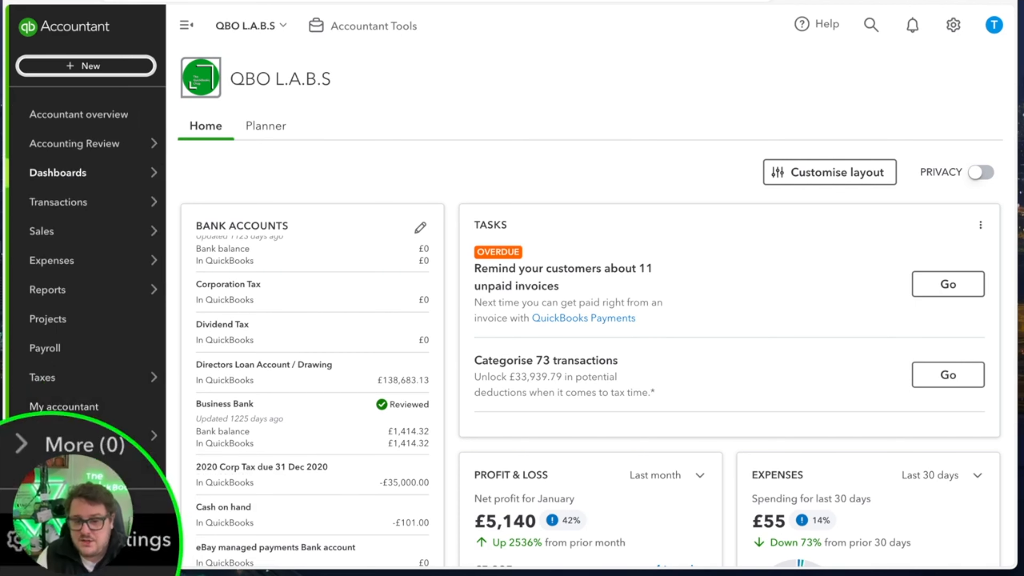
{"action": "left_click", "coordinate": [170, 536]}
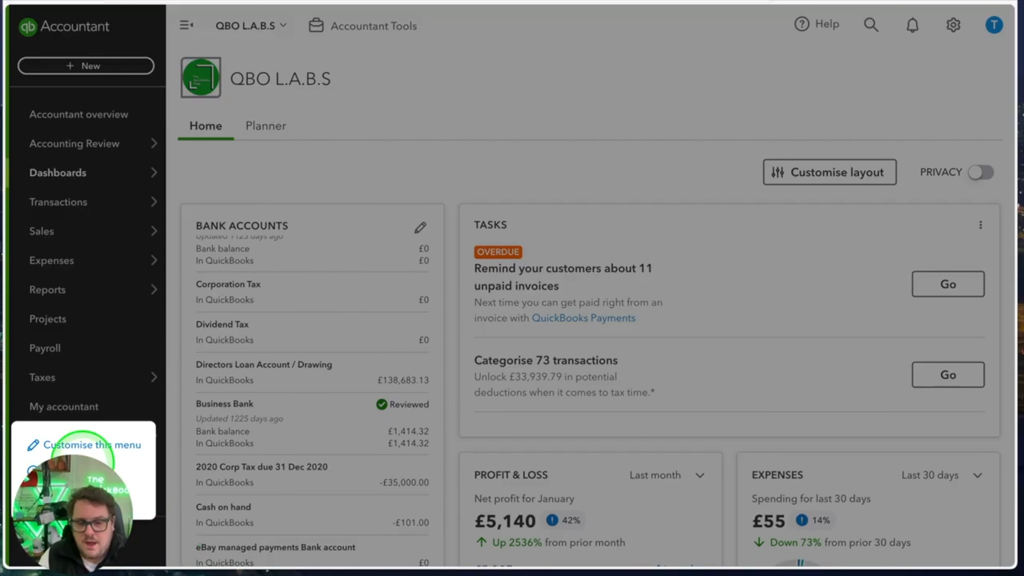
{"action": "left_click", "coordinate": [219, 454]}
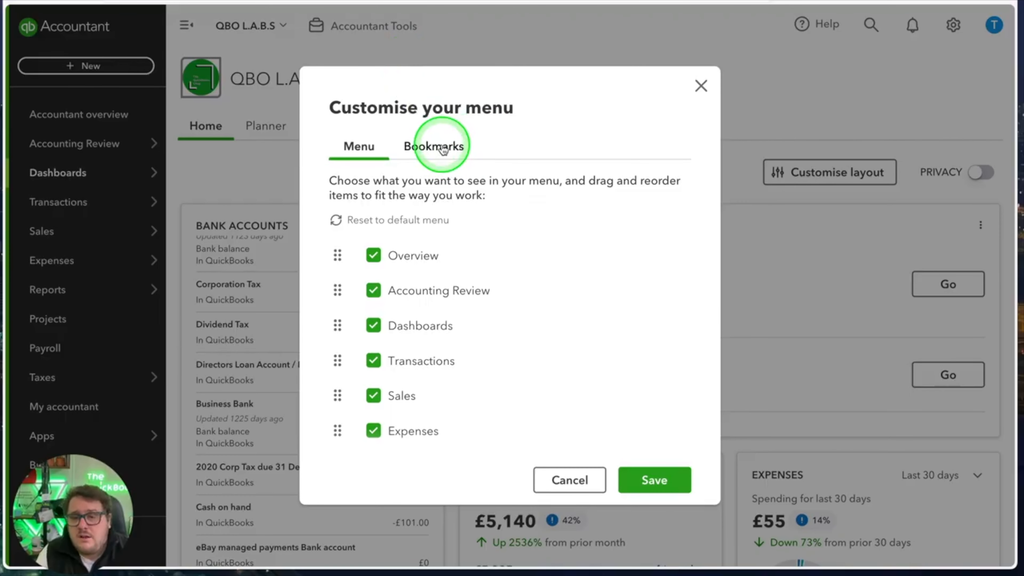
{"action": "left_click", "coordinate": [444, 150]}
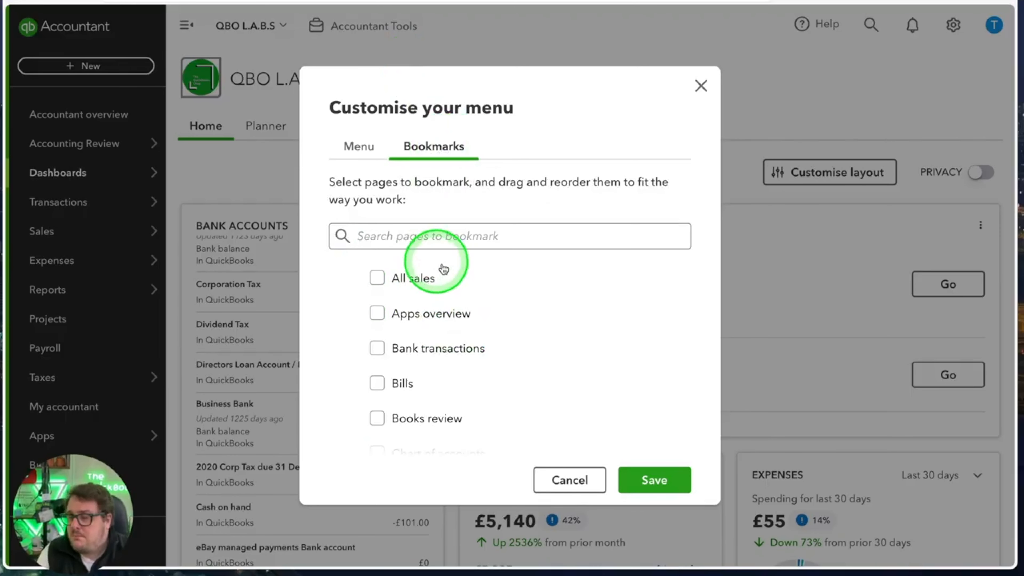
{"action": "scroll", "coordinate": [468, 343], "scroll_direction": "down", "scroll_amount": 10}
{"action": "scroll", "coordinate": [455, 362], "scroll_direction": "up", "scroll_amount": 1}
{"action": "left_click", "coordinate": [377, 305]}
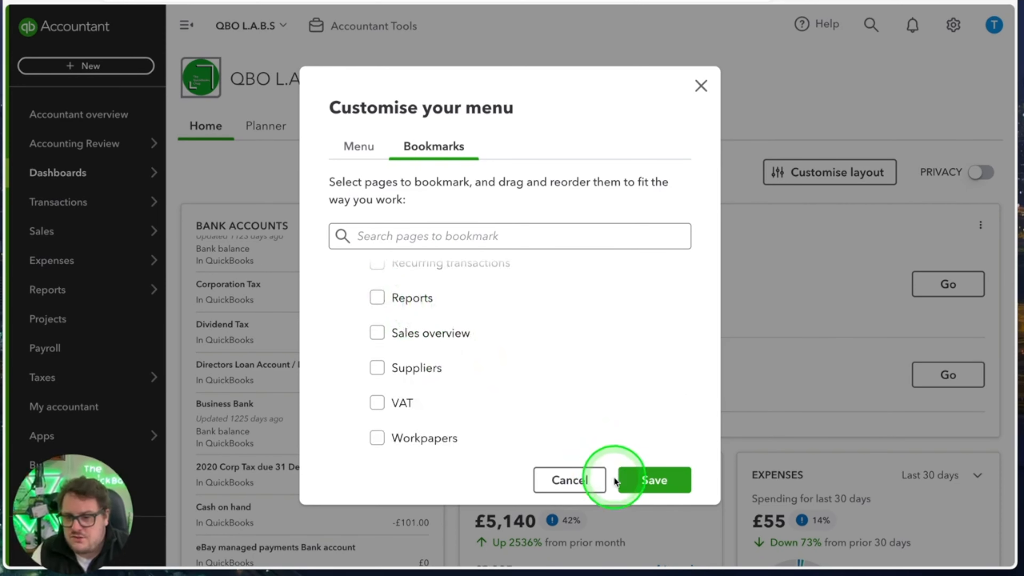
{"action": "left_click", "coordinate": [652, 480]}
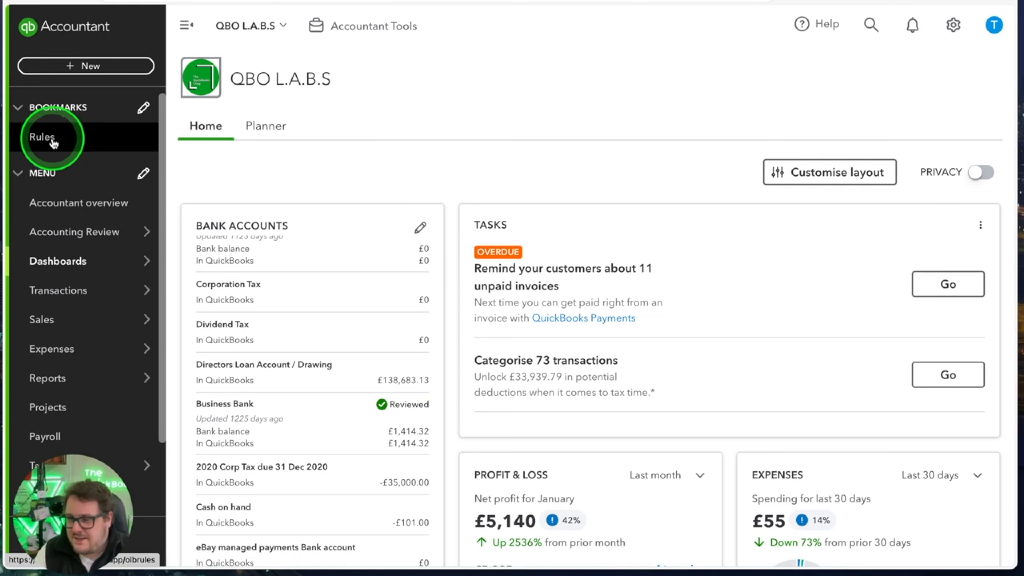
Collapse the navigation menu and review the Users and Accountants lists on the company's Manage users page
{"action": "left_click", "coordinate": [187, 28]}
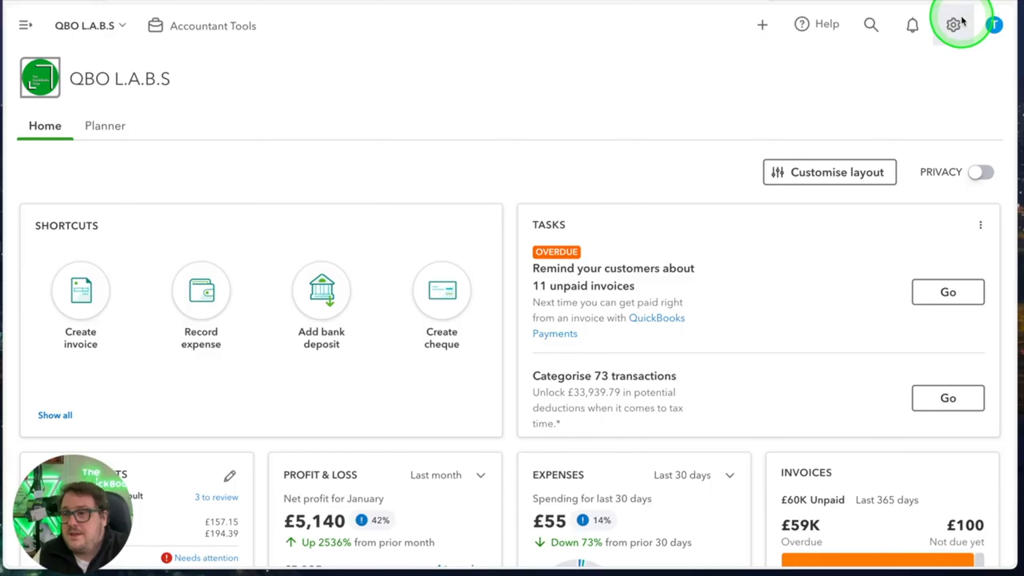
{"action": "left_click", "coordinate": [962, 21]}
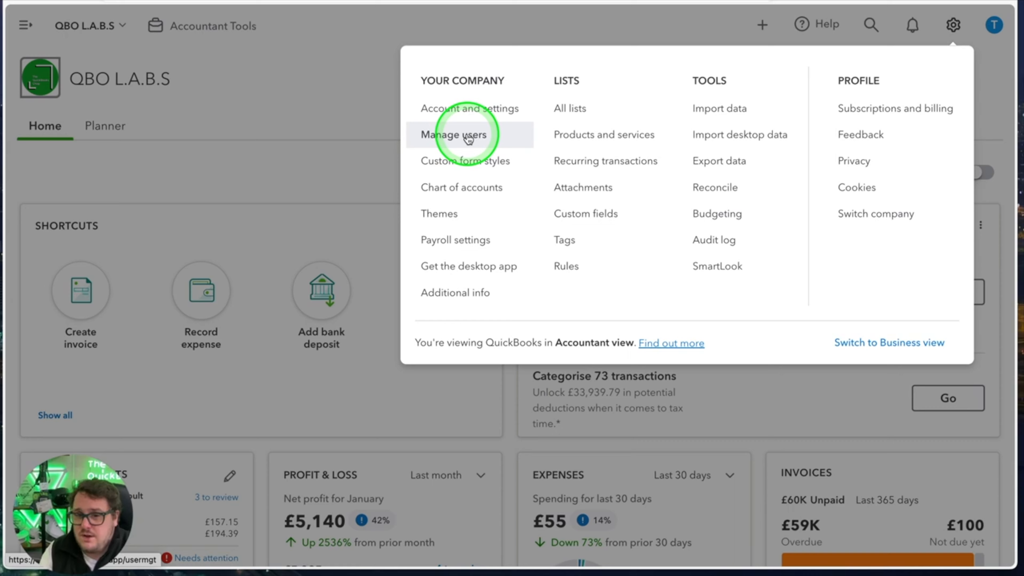
{"action": "left_click", "coordinate": [460, 133]}
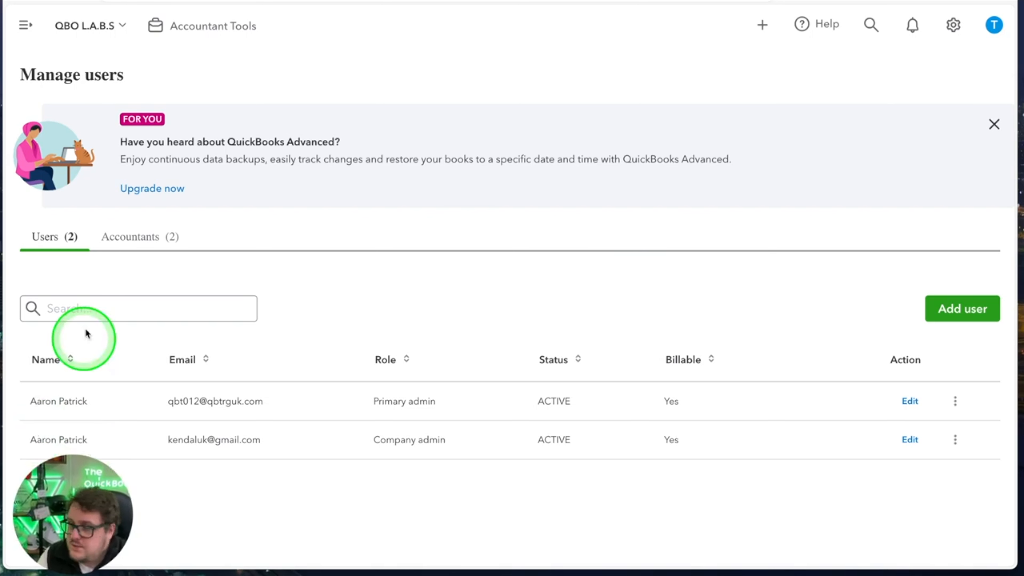
{"action": "left_click", "coordinate": [123, 242]}
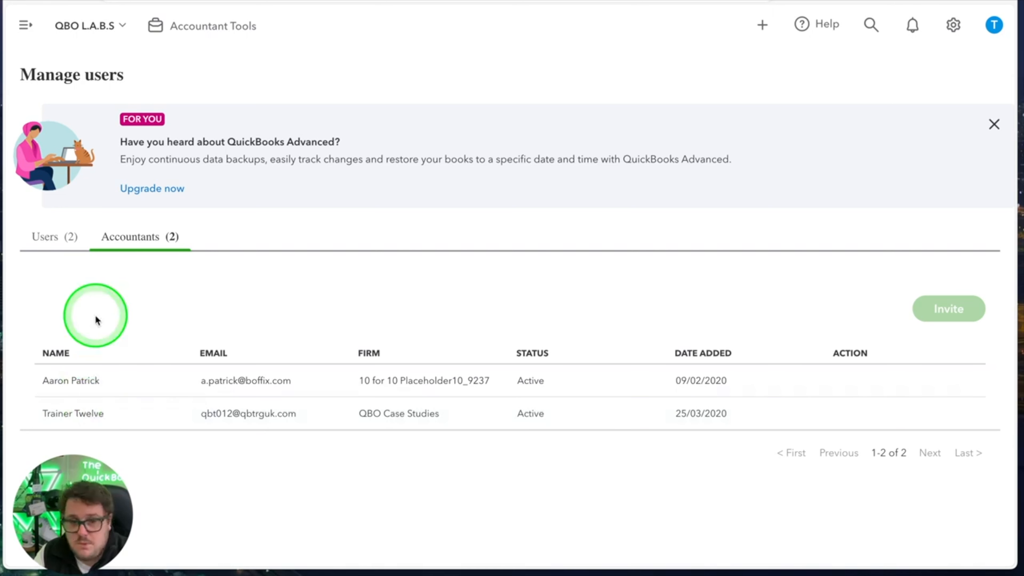
{"action": "left_click", "coordinate": [53, 238]}
Open the form for adding a new user, view its role selection, and return to Manage users without sending an invitation
{"action": "left_click", "coordinate": [963, 309]}
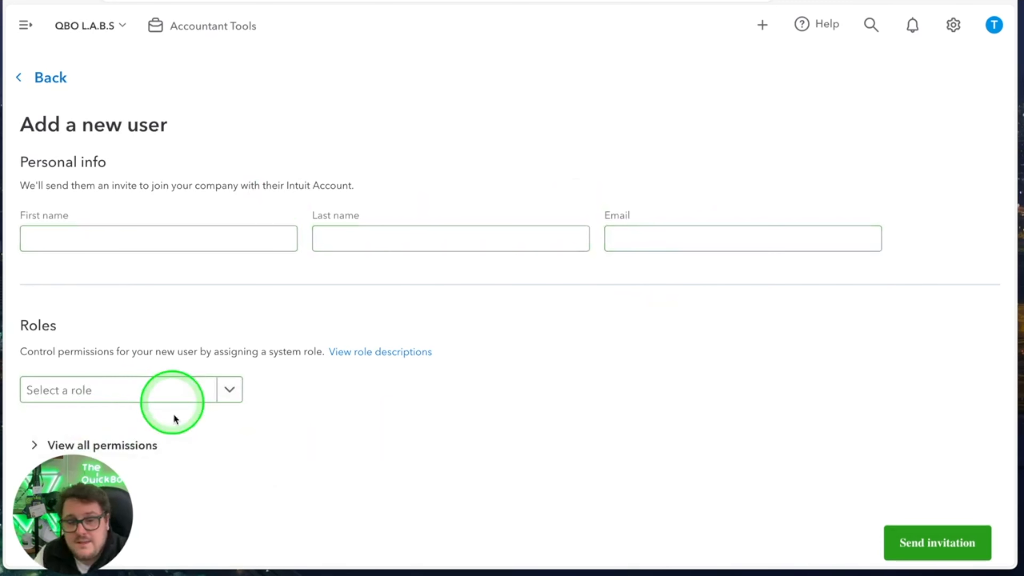
{"action": "left_click", "coordinate": [207, 392]}
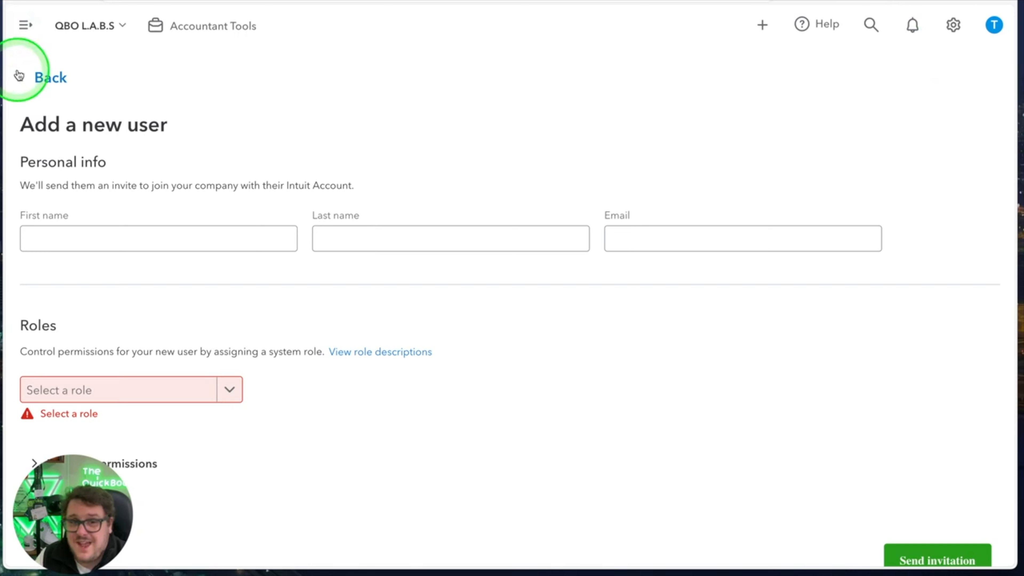
{"action": "left_click", "coordinate": [26, 77]}
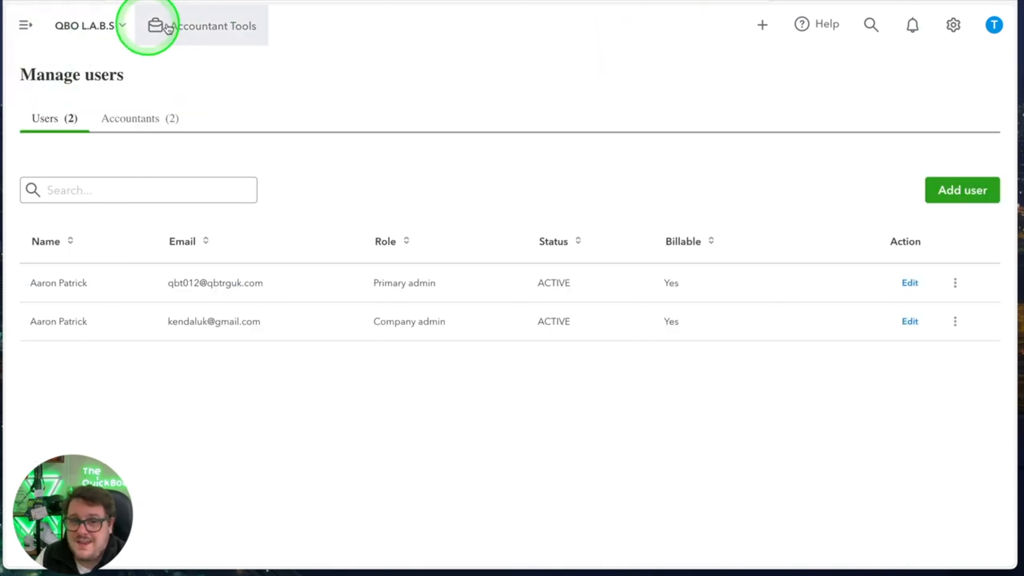
Expand the navigation menu to return to the Home dashboard and check the notifications
{"action": "left_click", "coordinate": [25, 25]}
{"action": "mouse_move", "coordinate": [100, 261]}
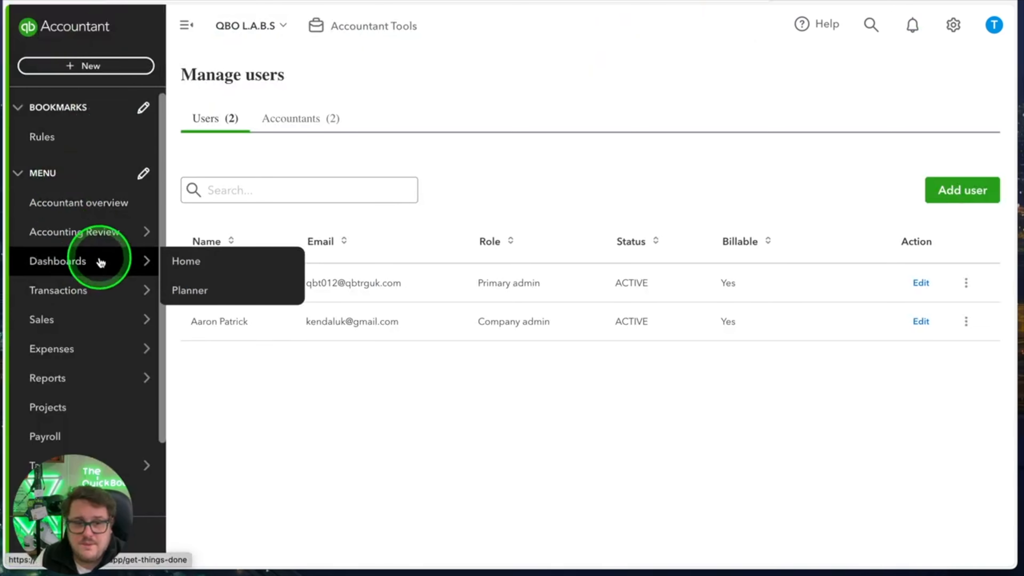
{"action": "left_click", "coordinate": [206, 261]}
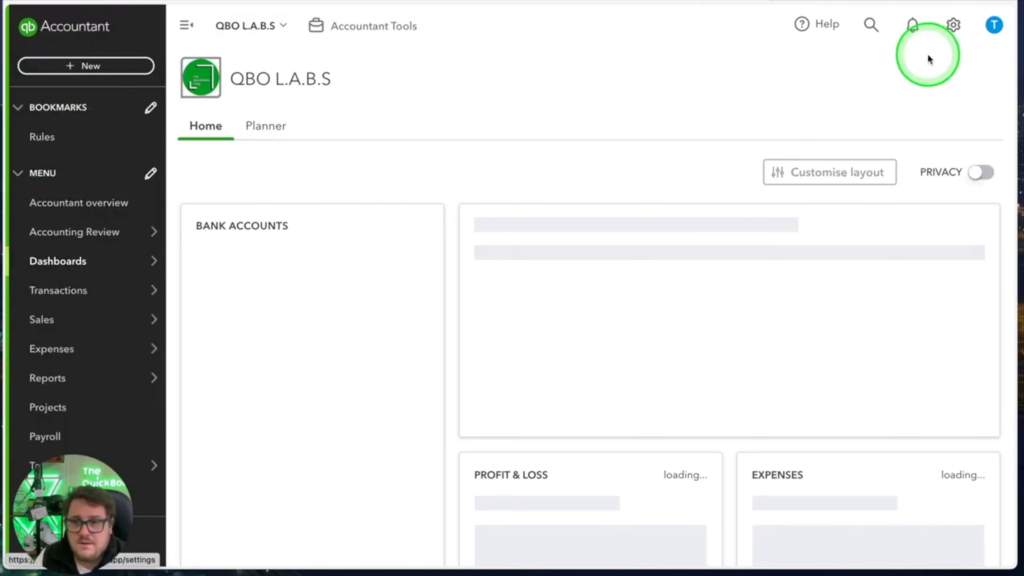
{"action": "left_click", "coordinate": [913, 28]}
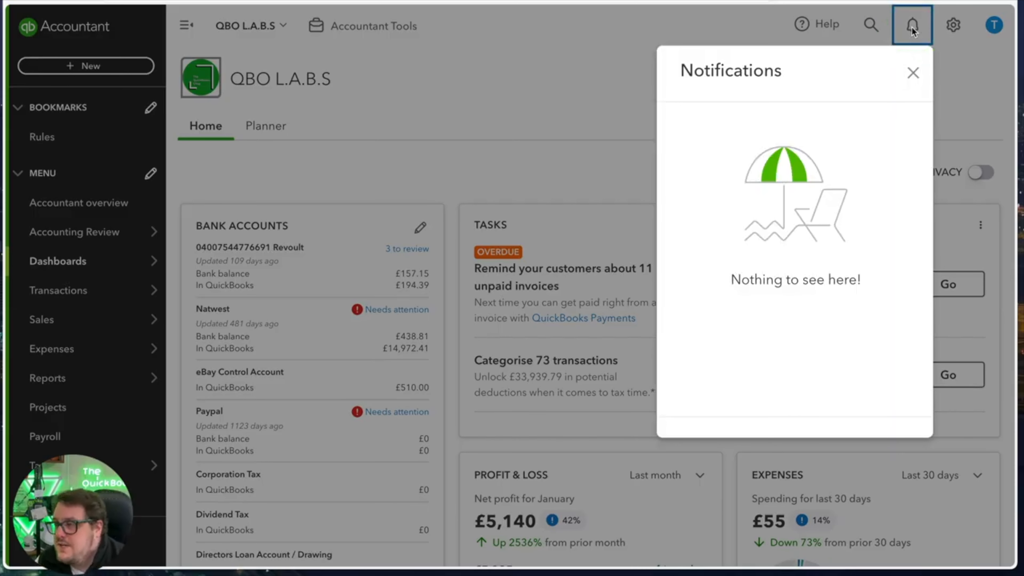
{"action": "left_click", "coordinate": [918, 27]}
Browse the recent transactions in the global search, open the £62.60 expense dated 30/05/2023, and close it unchanged
{"action": "left_click", "coordinate": [868, 29]}
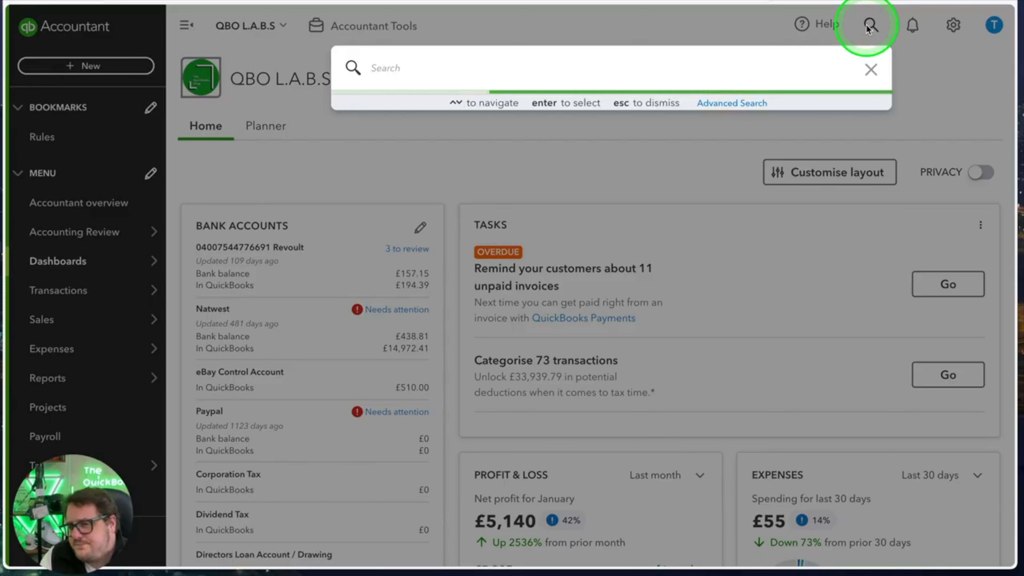
{"action": "left_click", "coordinate": [590, 156]}
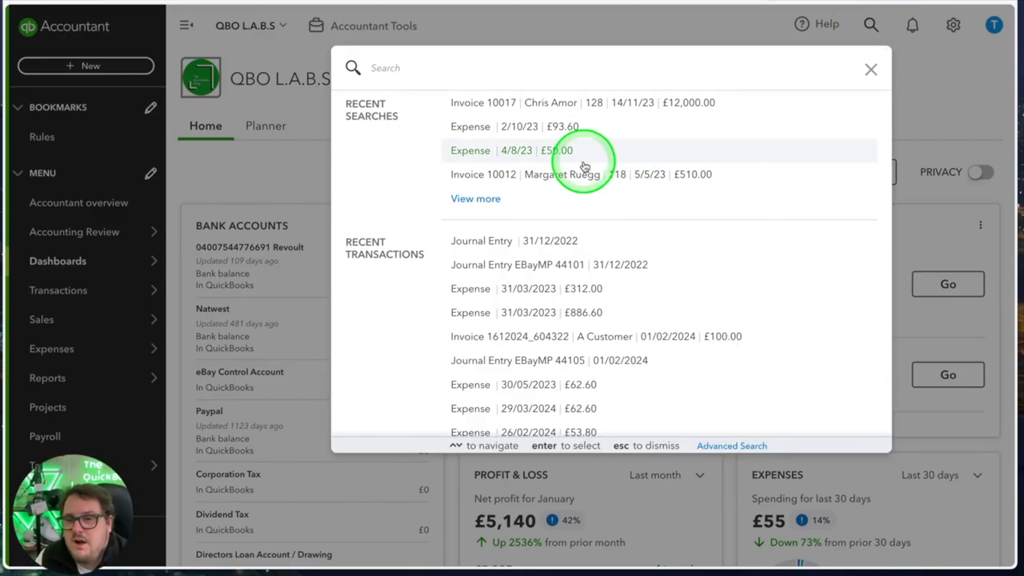
{"action": "left_click", "coordinate": [529, 68]}
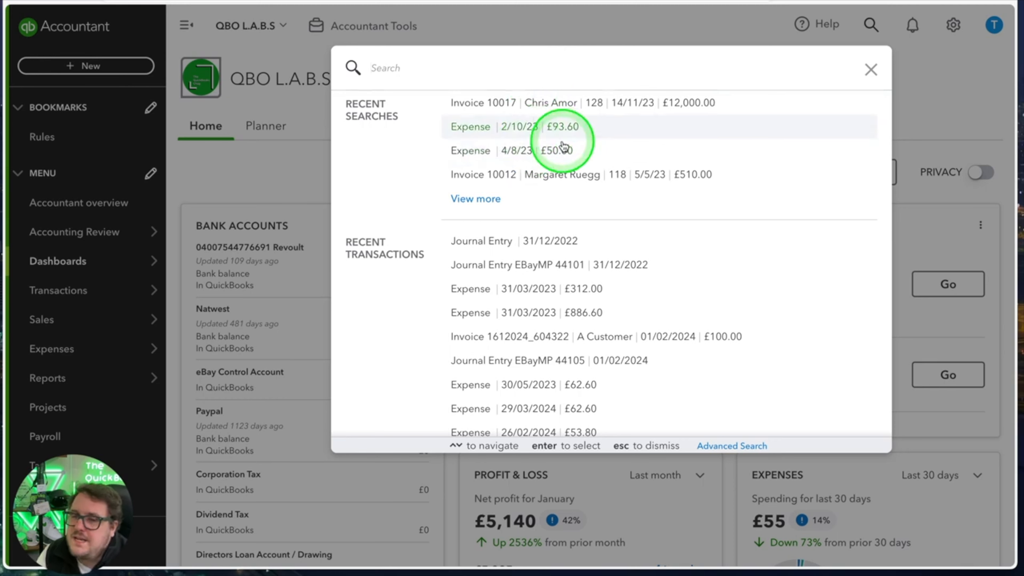
{"action": "scroll", "coordinate": [598, 389], "scroll_direction": "down", "scroll_amount": 2}
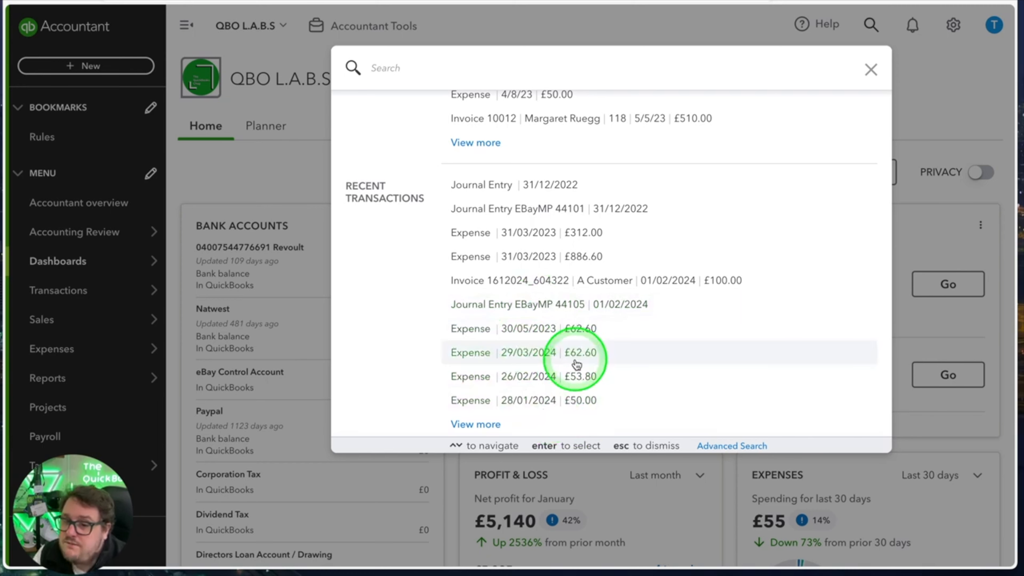
{"action": "left_click", "coordinate": [648, 345]}
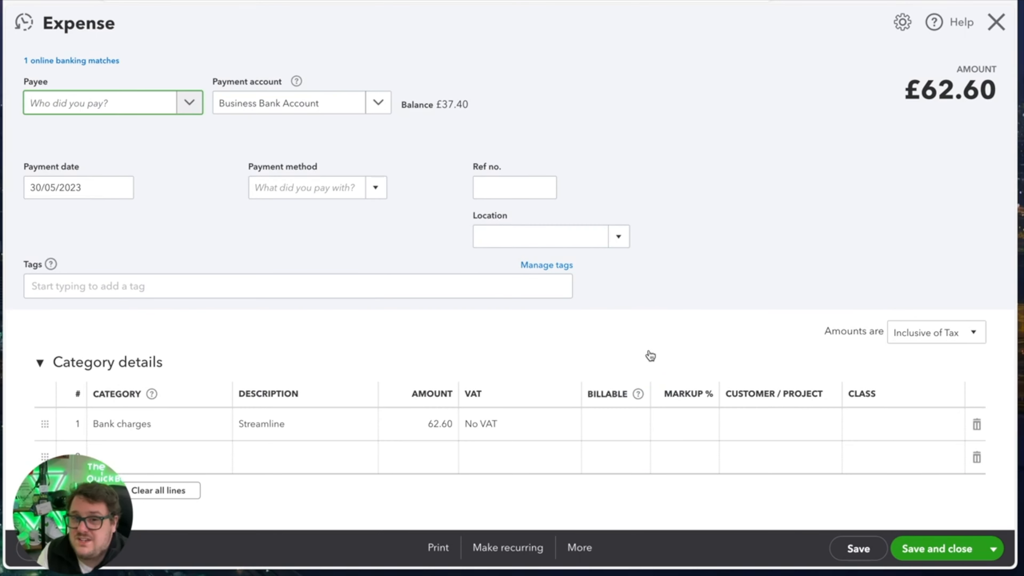
{"action": "left_click", "coordinate": [996, 22]}
Submit the message "I think QuickBooks is better than Xero!" to support through the help's contact form
{"action": "left_click", "coordinate": [816, 24]}
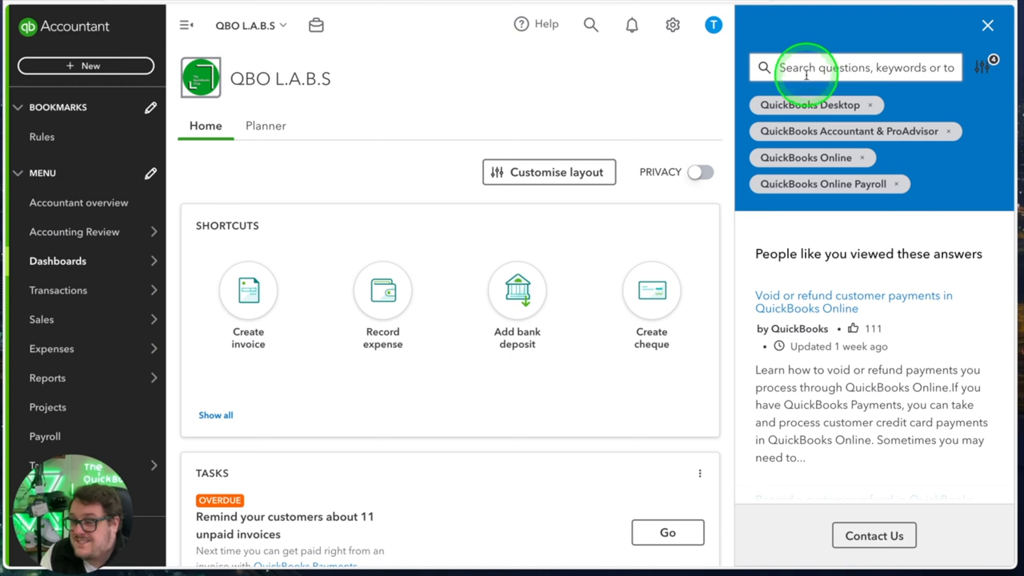
{"action": "left_click", "coordinate": [861, 538]}
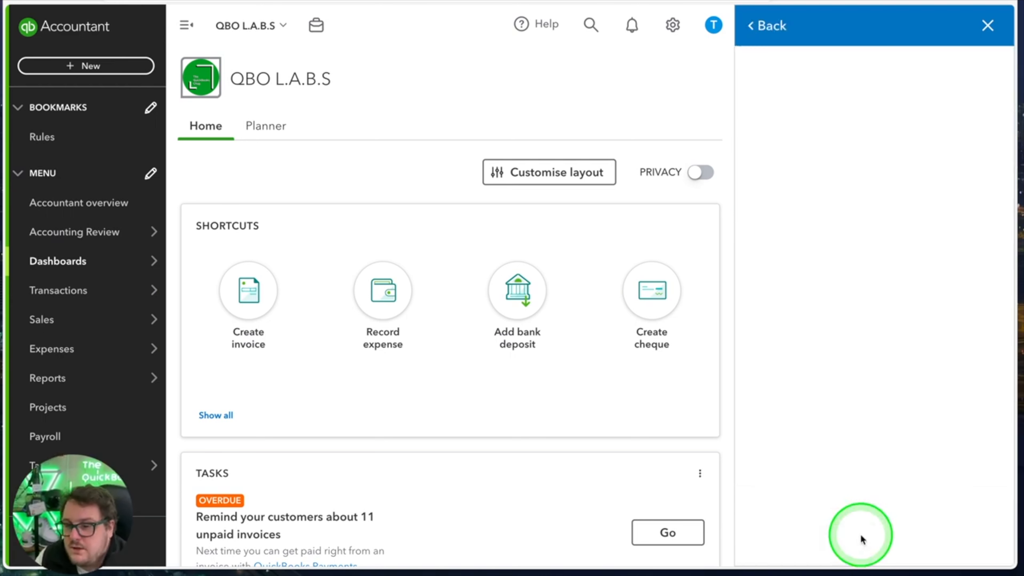
{"action": "left_click", "coordinate": [827, 250]}
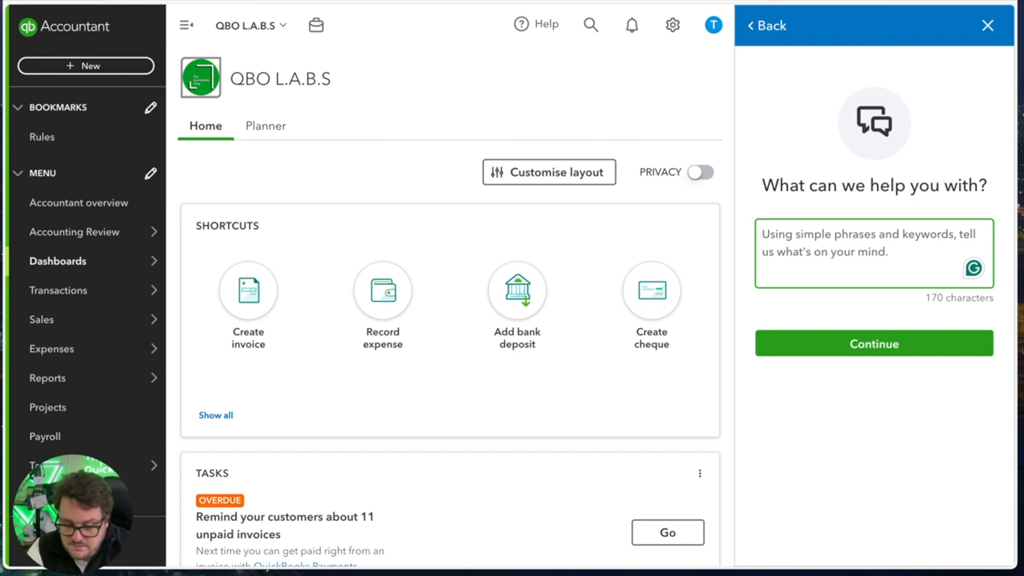
{"action": "type", "text": "I think QuickBooks is better than Xero"}
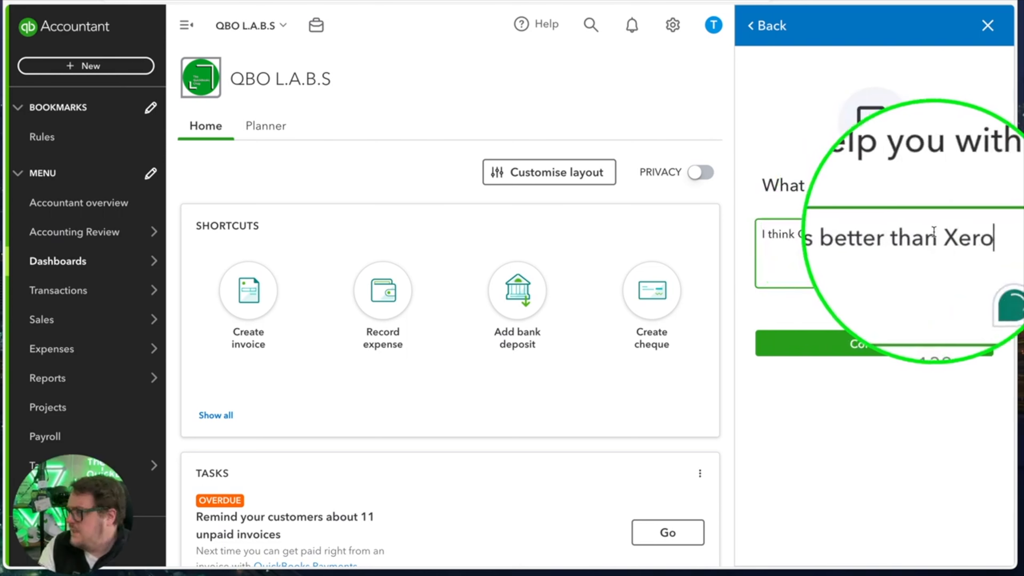
{"action": "type", "text": "!"}
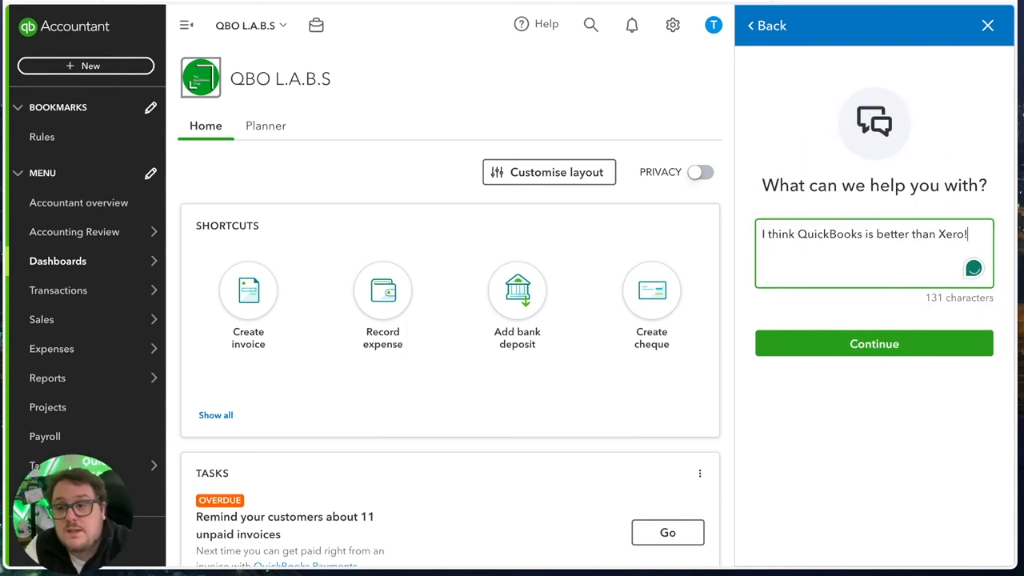
{"action": "left_click", "coordinate": [785, 344]}
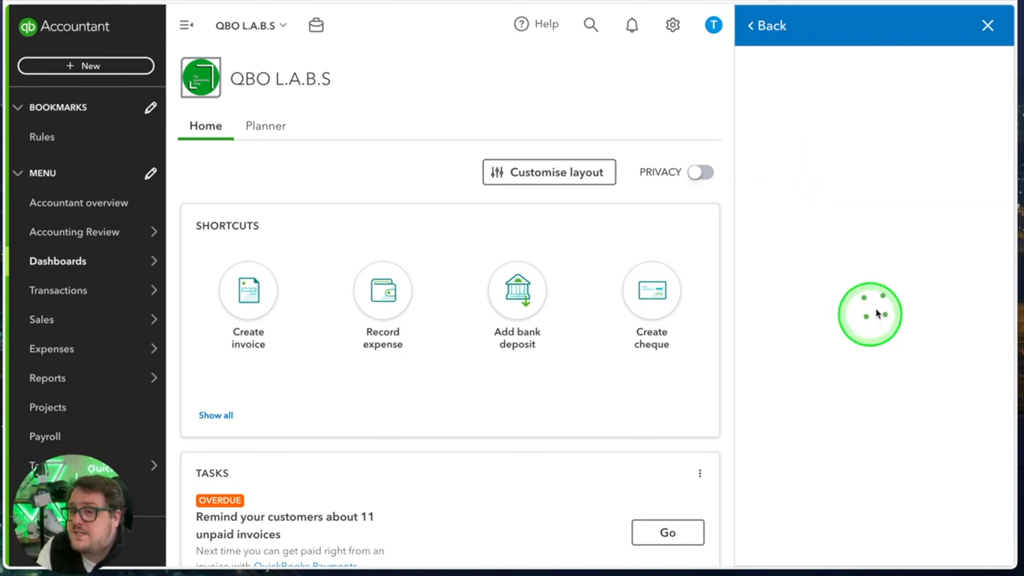
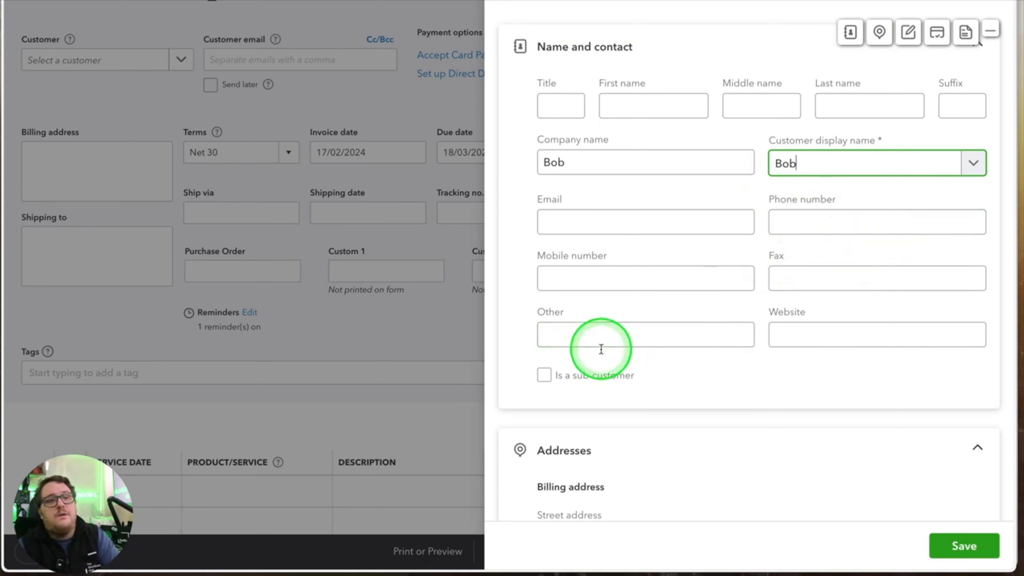
Enter the new customer's e-mail address and save the customer to the invoice
{"action": "left_click", "coordinate": [583, 225]}
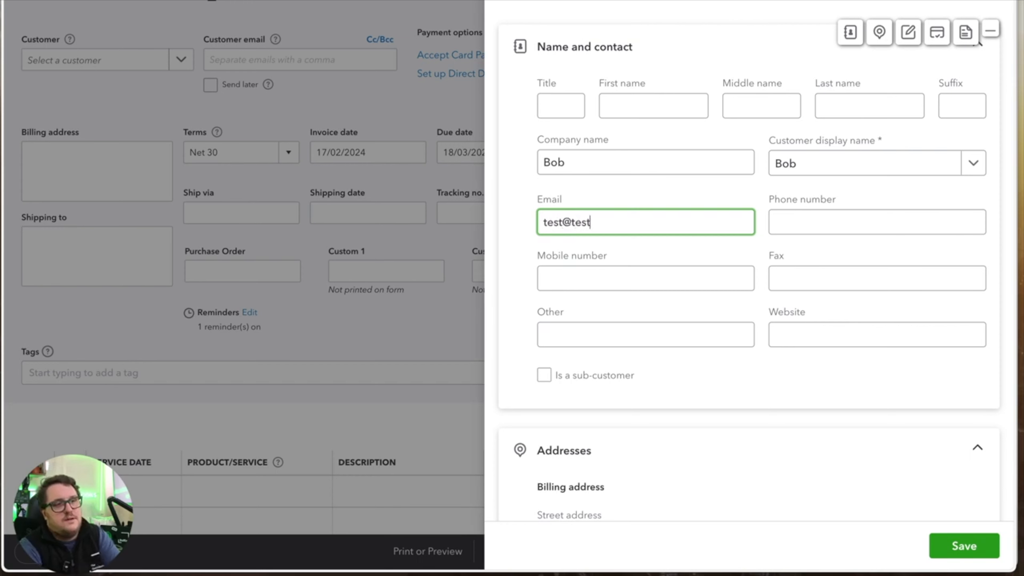
{"action": "left_click", "coordinate": [965, 545]}
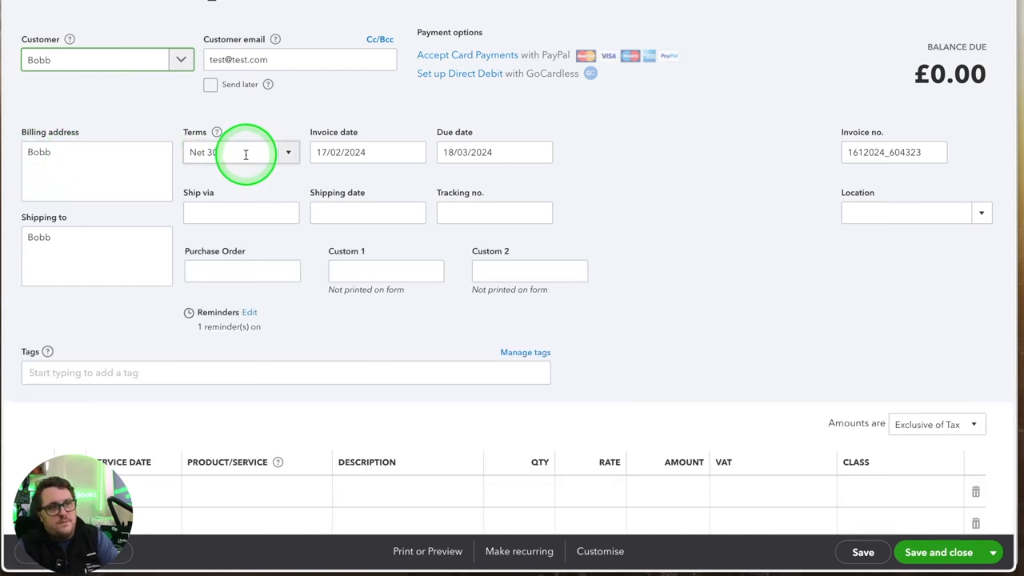
Check the invoice date's calendar without changing the date, and set the invoice number to 1234
{"action": "left_click", "coordinate": [355, 153]}
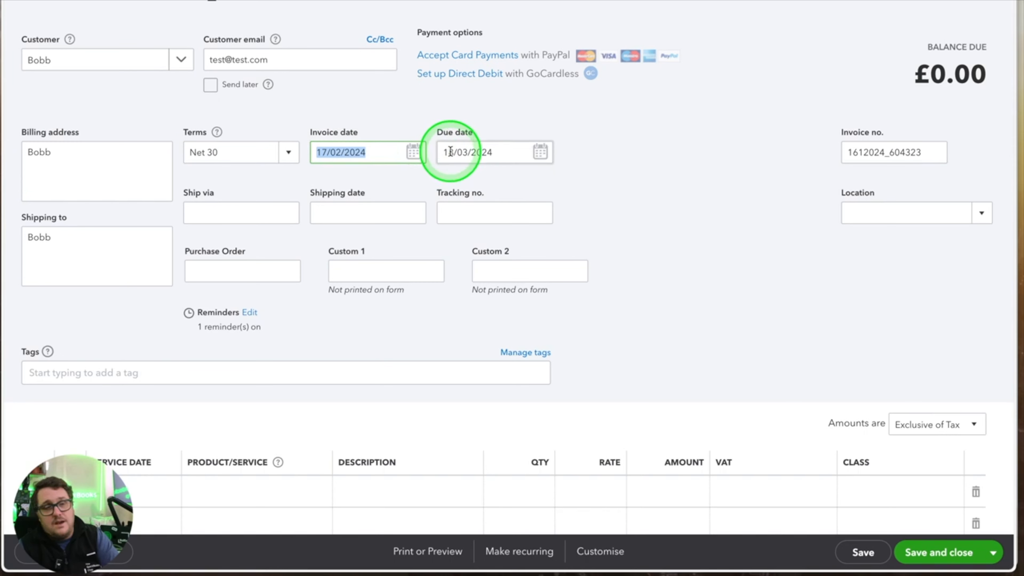
{"action": "left_click", "coordinate": [414, 153]}
{"action": "left_click", "coordinate": [414, 155]}
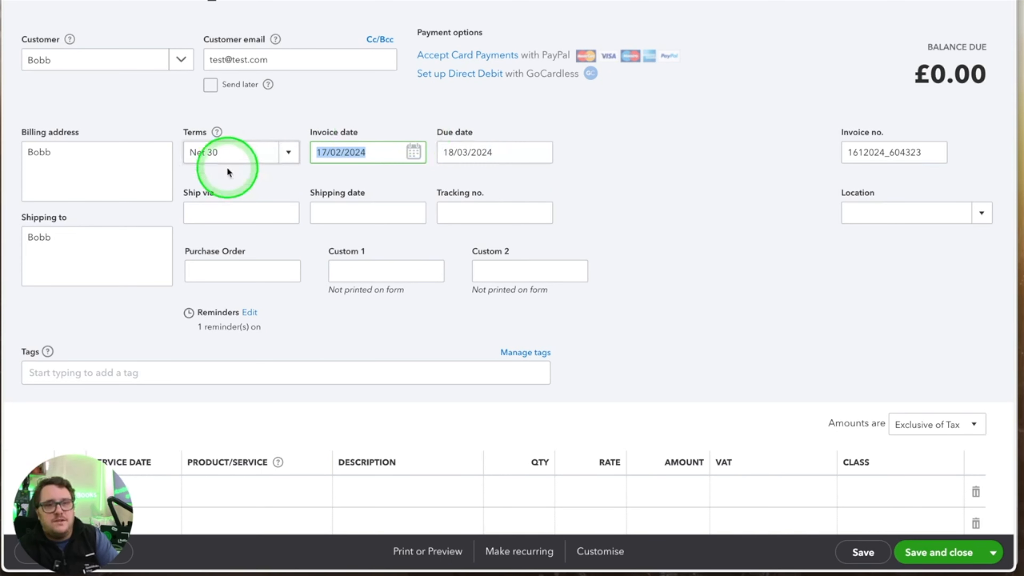
{"action": "left_click", "coordinate": [887, 152]}
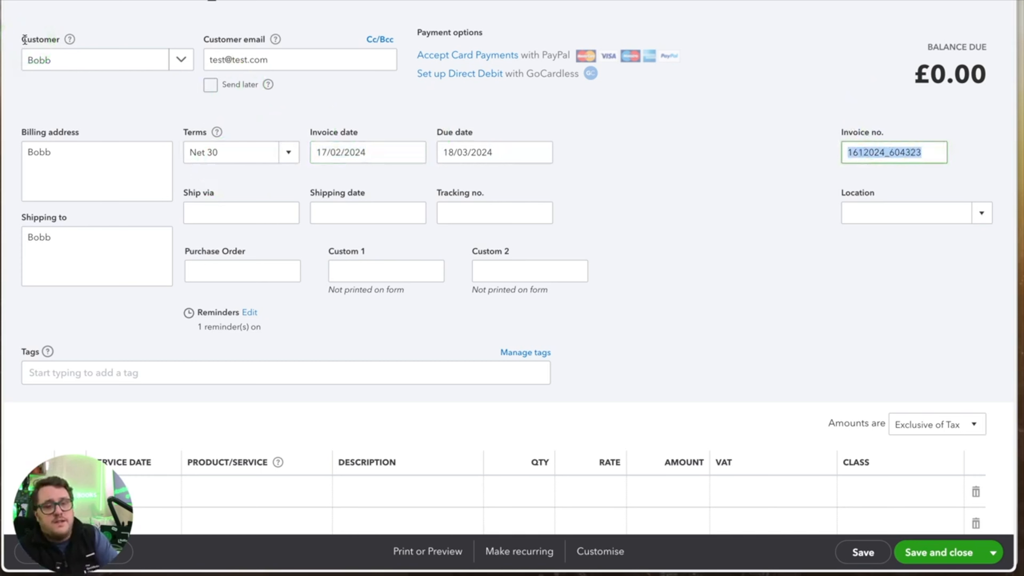
{"action": "type", "text": "123"}
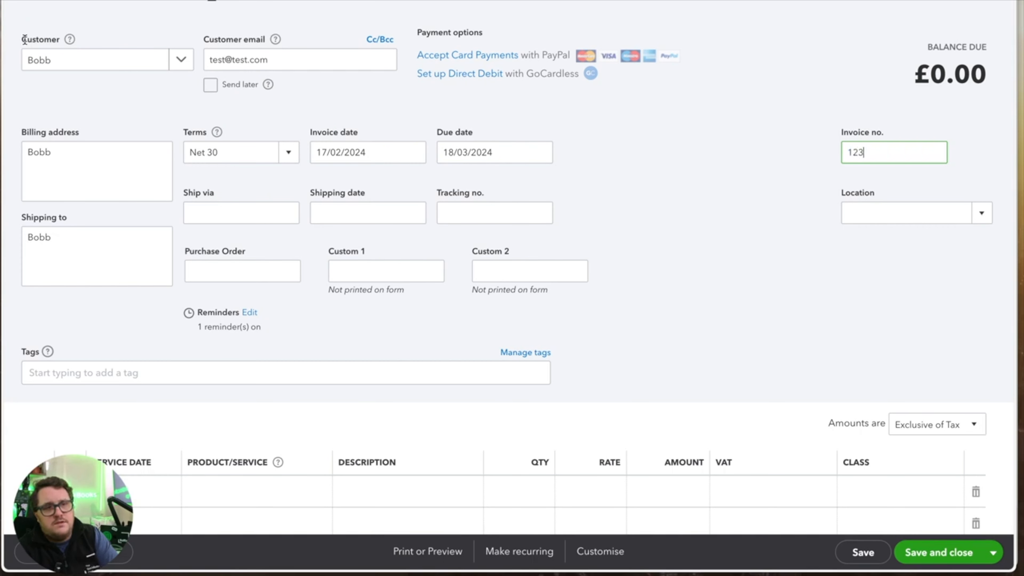
{"action": "type", "text": "4"}
{"action": "left_click", "coordinate": [781, 180]}
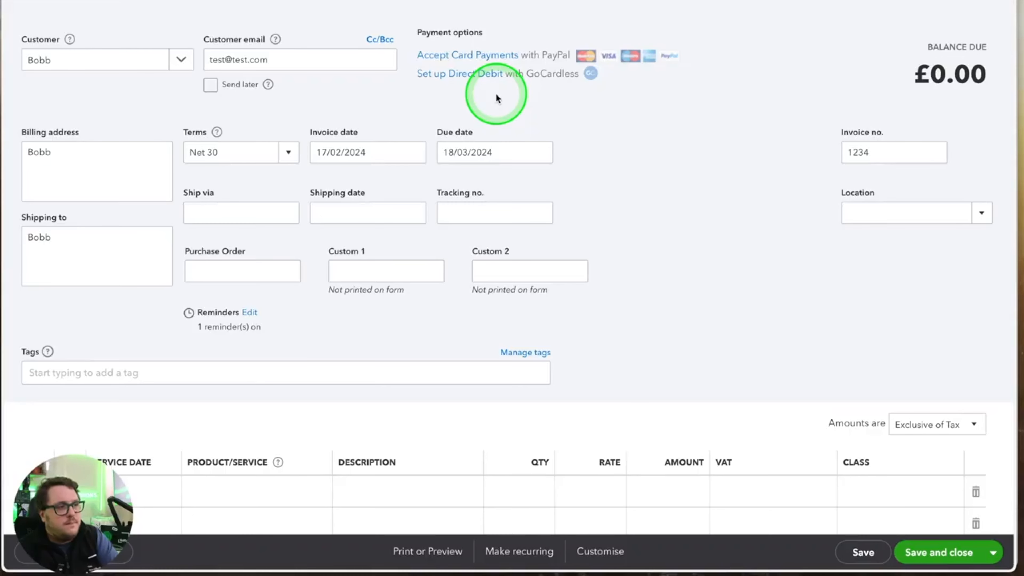
Choose Pokemon Japanese TCG Holo Blastoise 031/173 as the product on the first invoice line
{"action": "scroll", "coordinate": [497, 97], "scroll_direction": "down", "scroll_amount": 1}
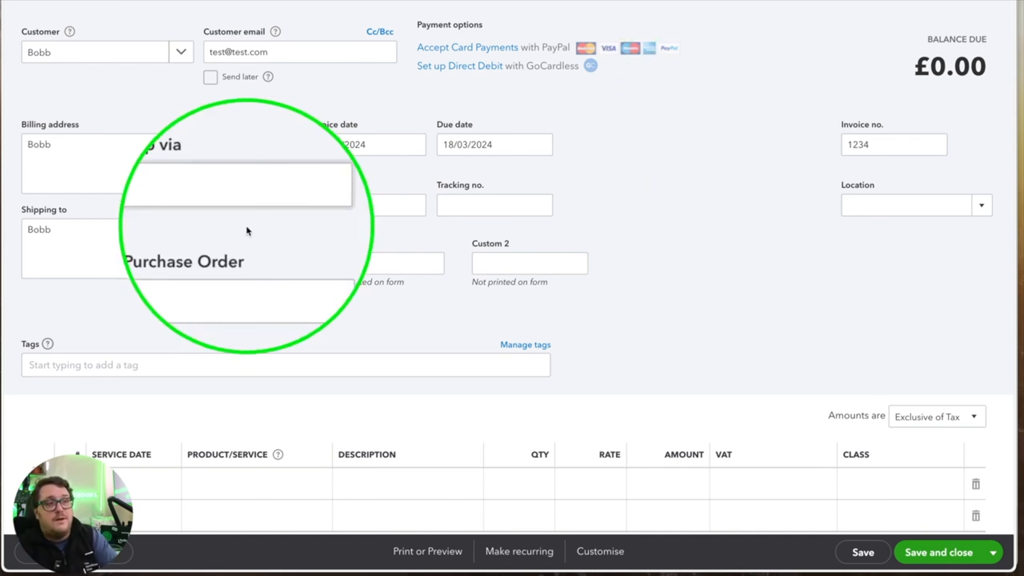
{"action": "scroll", "coordinate": [449, 203], "scroll_direction": "down", "scroll_amount": 7}
{"action": "left_click", "coordinate": [137, 191]}
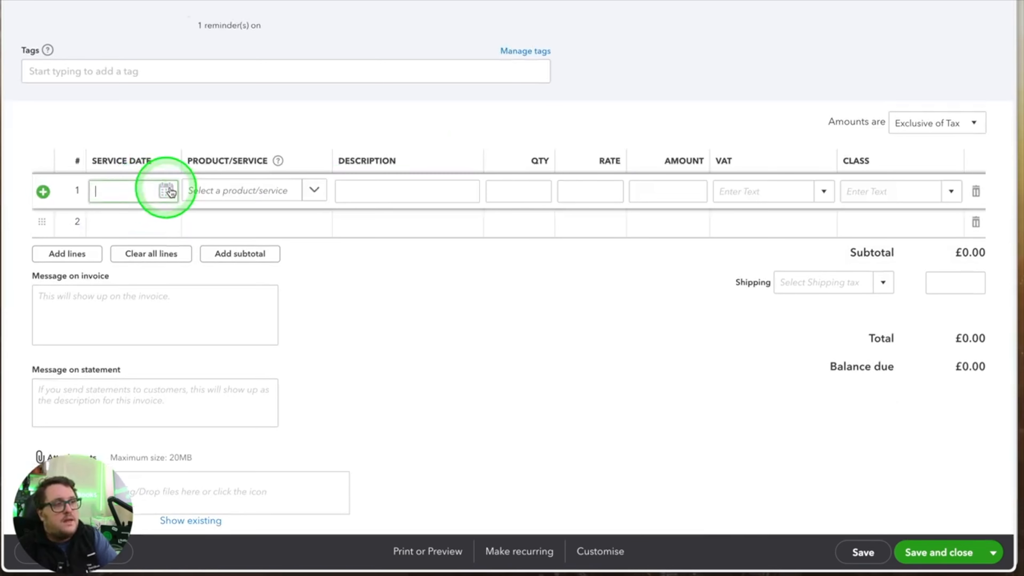
{"action": "left_click", "coordinate": [244, 190]}
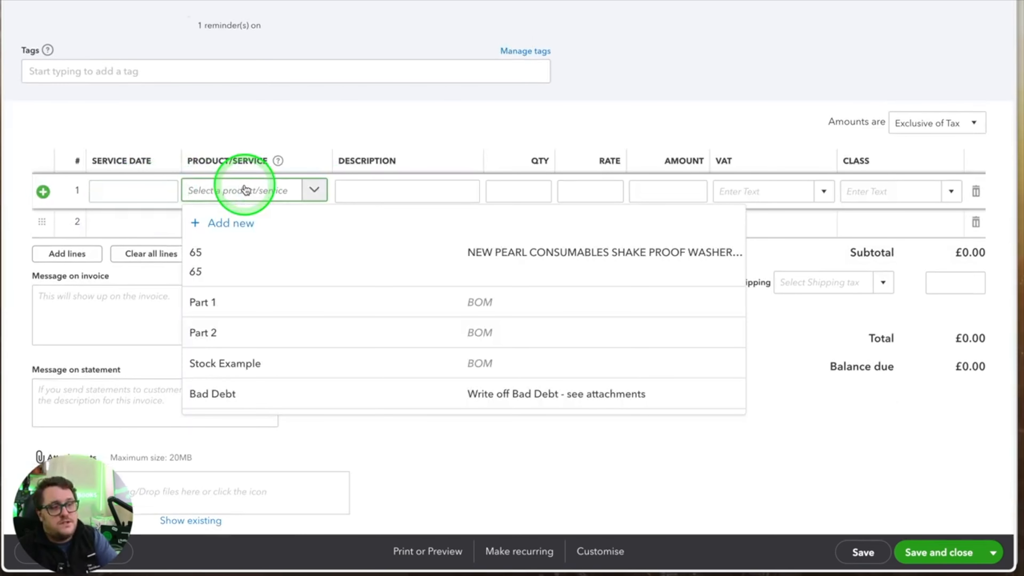
{"action": "scroll", "coordinate": [407, 286], "scroll_direction": "down", "scroll_amount": 10}
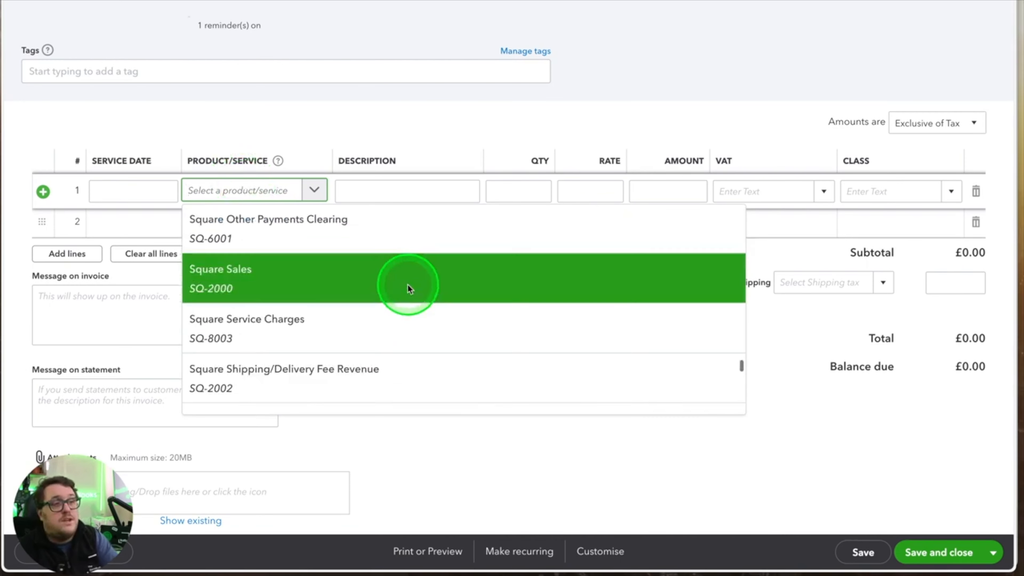
{"action": "scroll", "coordinate": [359, 315], "scroll_direction": "up", "scroll_amount": 4}
{"action": "scroll", "coordinate": [365, 314], "scroll_direction": "up", "scroll_amount": 5}
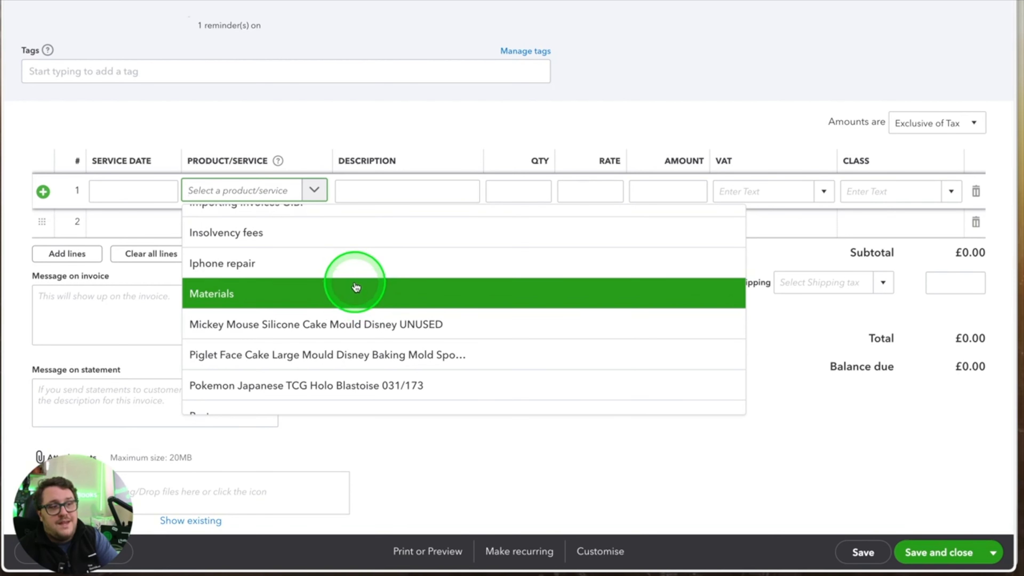
{"action": "scroll", "coordinate": [379, 343], "scroll_direction": "down", "scroll_amount": 1}
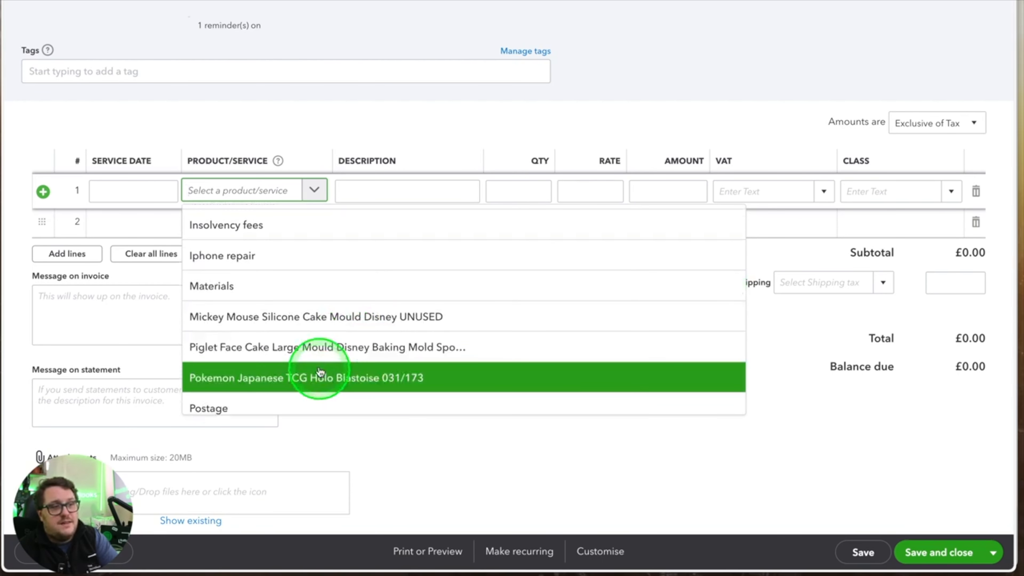
{"action": "left_click", "coordinate": [320, 378]}
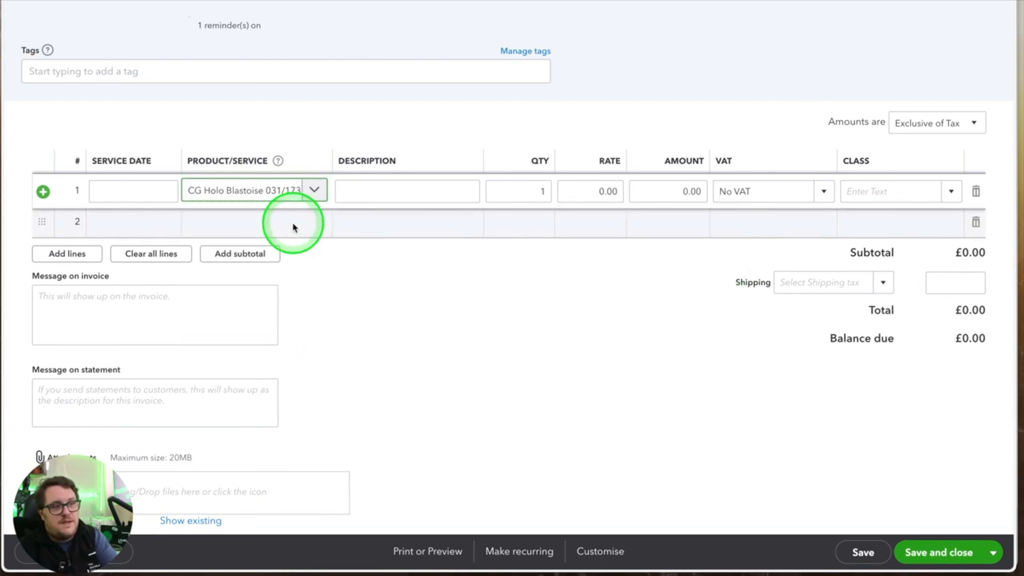
Set the first line's rate to 150 and its VAT code to 20.0% S
{"action": "left_click", "coordinate": [395, 192]}
{"action": "left_click", "coordinate": [608, 188]}
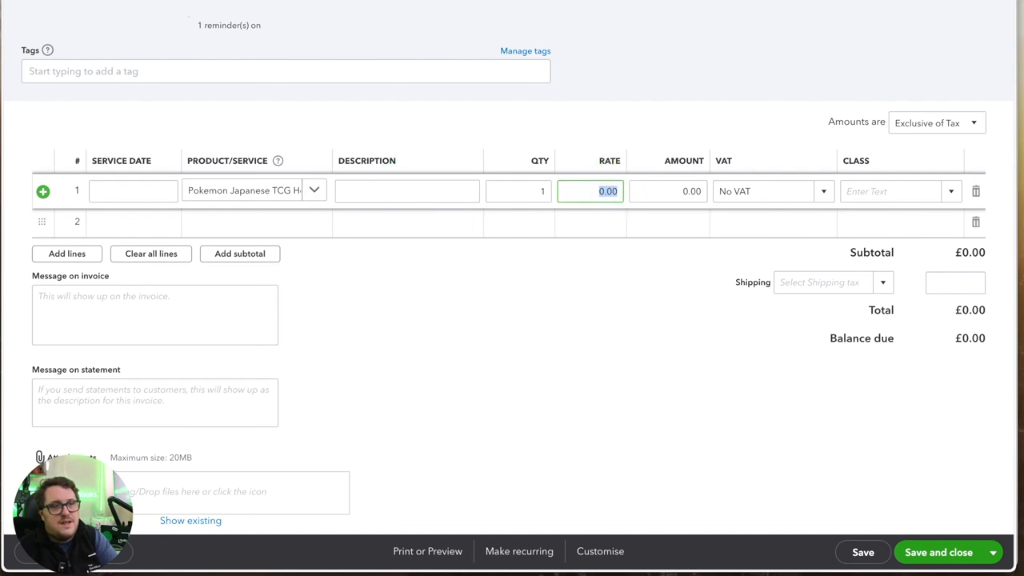
{"action": "key", "text": "Tab"}
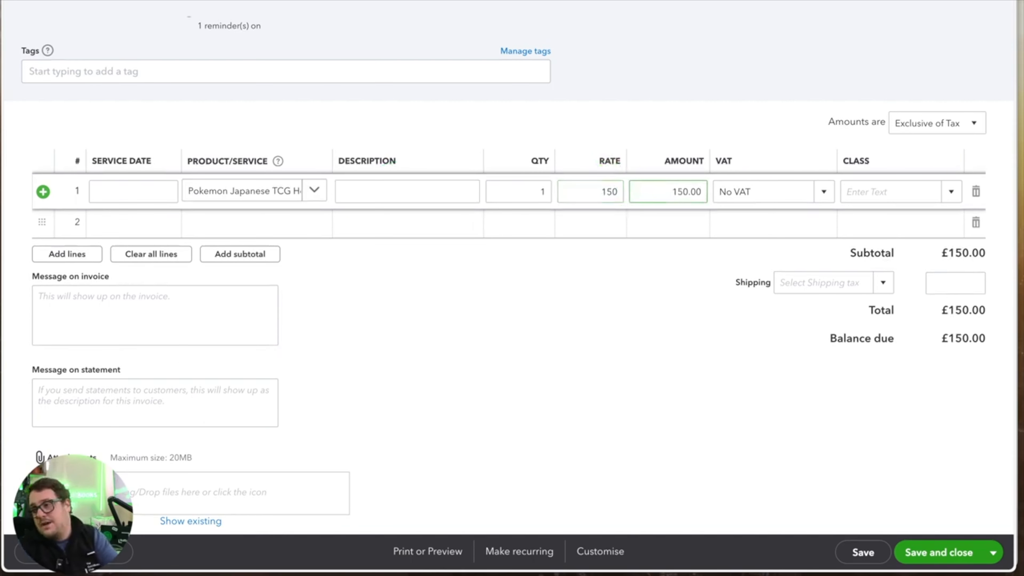
{"action": "left_click", "coordinate": [824, 192]}
{"action": "scroll", "coordinate": [789, 303], "scroll_direction": "up", "scroll_amount": 2}
{"action": "scroll", "coordinate": [788, 297], "scroll_direction": "down", "scroll_amount": 2}
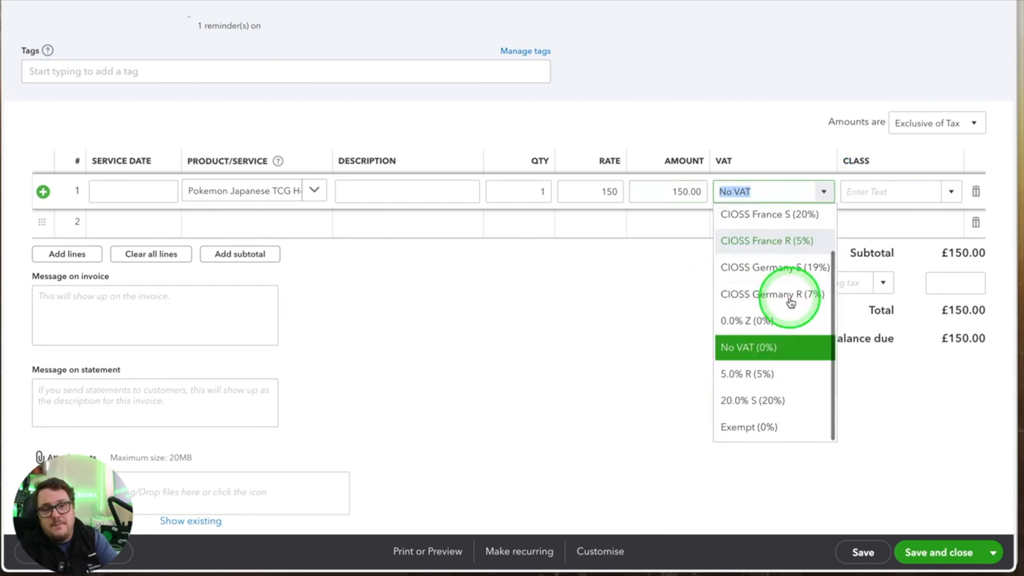
{"action": "left_click", "coordinate": [752, 401]}
{"action": "left_click", "coordinate": [307, 133]}
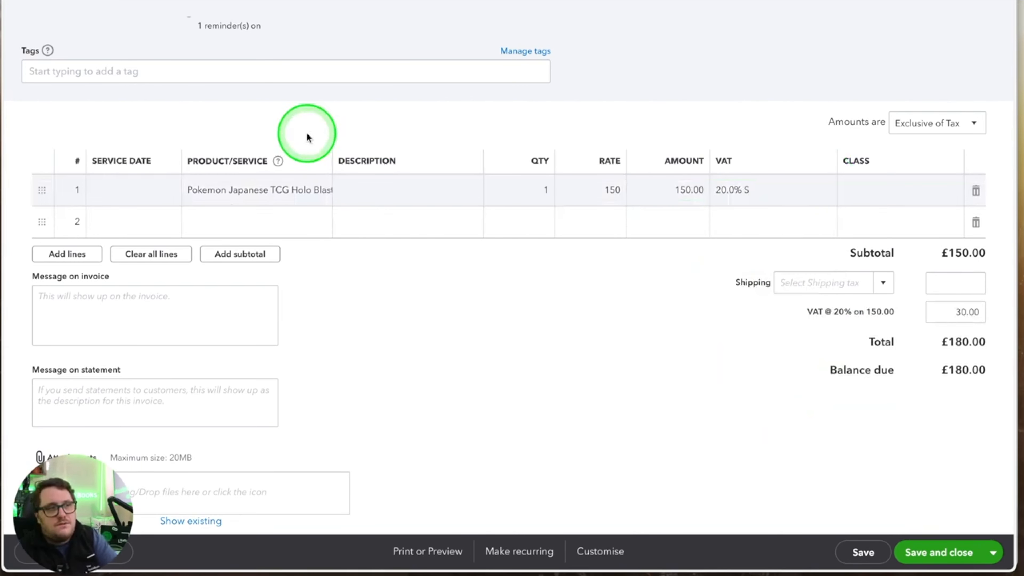
Create a service named Apple with a sales price of 250 and add it to the second invoice line
{"action": "scroll", "coordinate": [360, 232], "scroll_direction": "up", "scroll_amount": 3}
{"action": "scroll", "coordinate": [360, 233], "scroll_direction": "up", "scroll_amount": 3}
{"action": "scroll", "coordinate": [373, 275], "scroll_direction": "down", "scroll_amount": 4}
{"action": "left_click", "coordinate": [244, 373]}
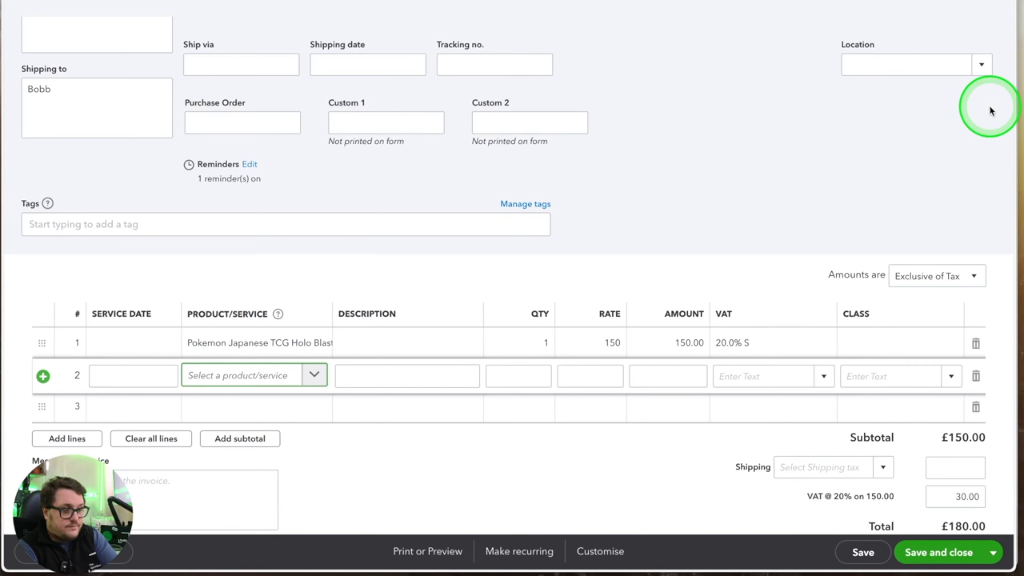
{"action": "type", "text": "Apple"}
{"action": "key", "text": "Tab"}
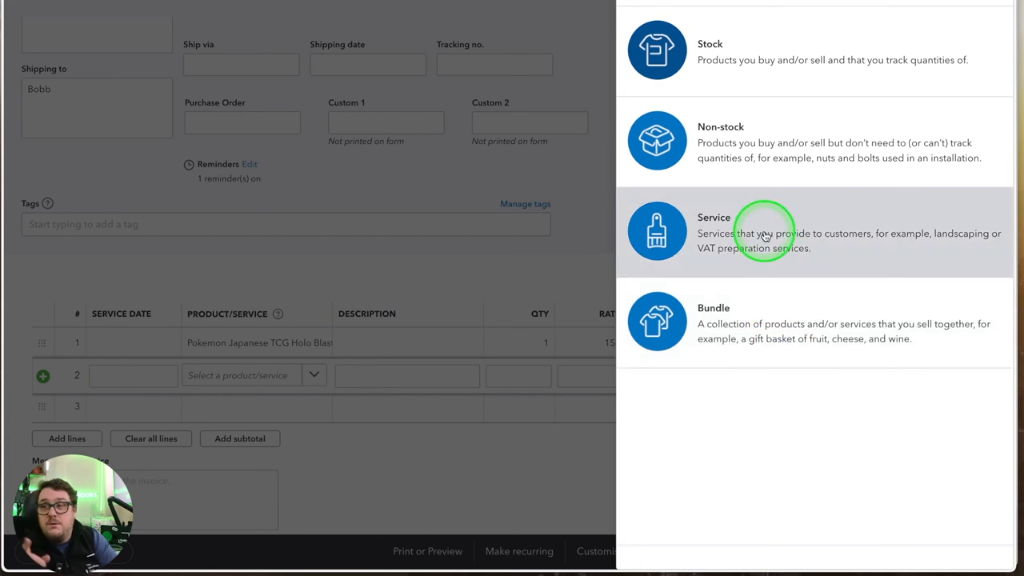
{"action": "scroll", "coordinate": [766, 237], "scroll_direction": "right", "scroll_amount": 1}
{"action": "scroll", "coordinate": [732, 242], "scroll_direction": "left", "scroll_amount": 1}
{"action": "left_click", "coordinate": [727, 255]}
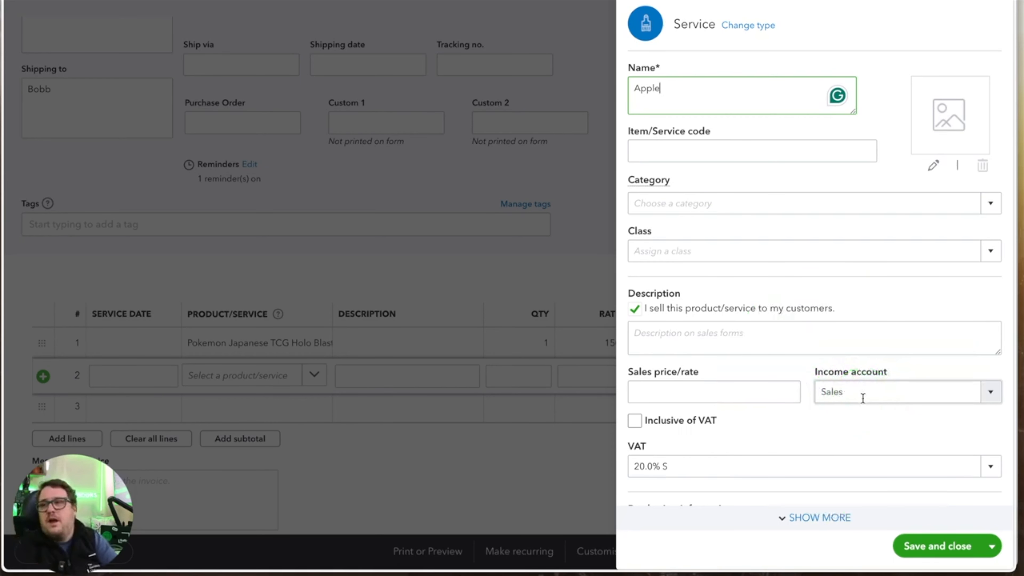
{"action": "left_click", "coordinate": [690, 392]}
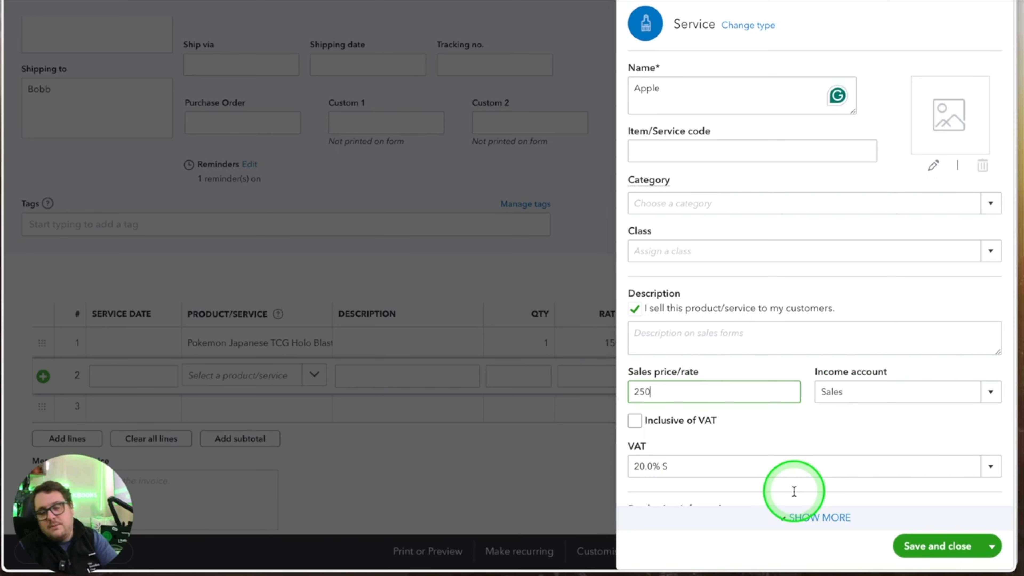
{"action": "left_click", "coordinate": [942, 545]}
Set the quantity of the Apple line to 2 and review the completed invoice
{"action": "left_click", "coordinate": [519, 376]}
{"action": "type", "text": "2"}
{"action": "key", "text": "Tab"}
{"action": "left_click_drag", "start_coordinate": [45, 344], "coordinate": [54, 390]}
{"action": "scroll", "coordinate": [767, 387], "scroll_direction": "down", "scroll_amount": 5}
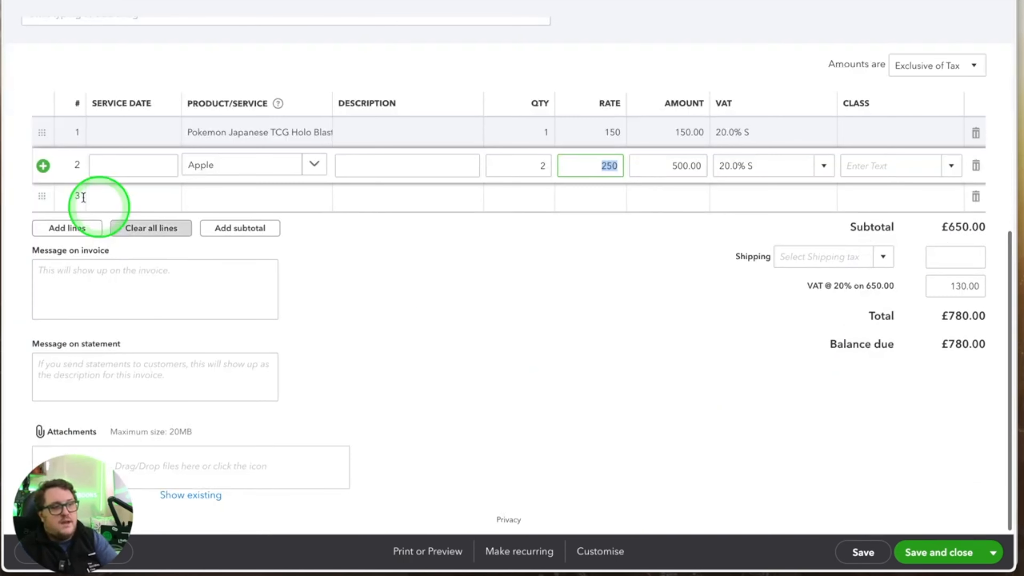
{"action": "scroll", "coordinate": [578, 247], "scroll_direction": "up", "scroll_amount": 5}
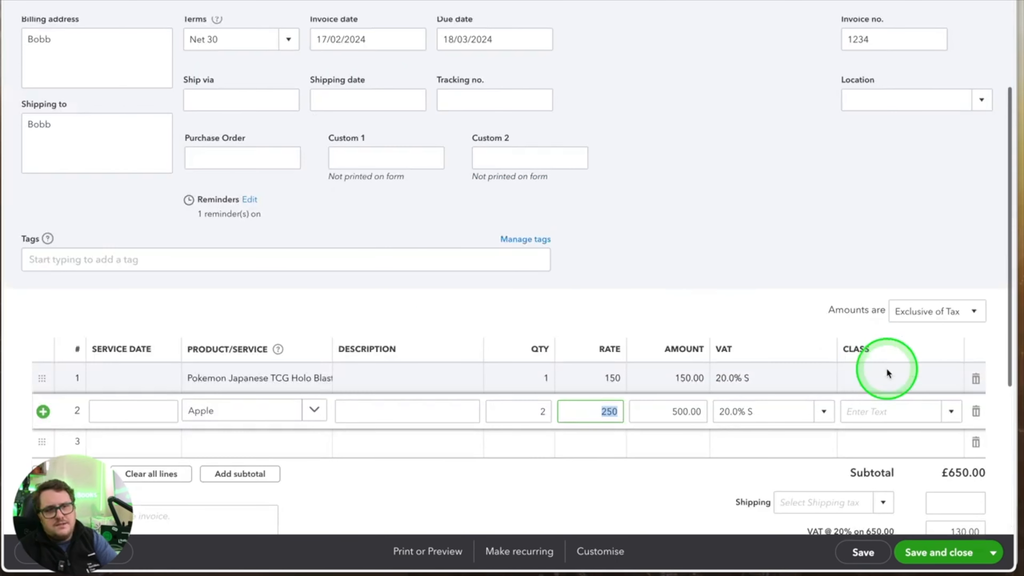
{"action": "scroll", "coordinate": [927, 384], "scroll_direction": "up", "scroll_amount": 3}
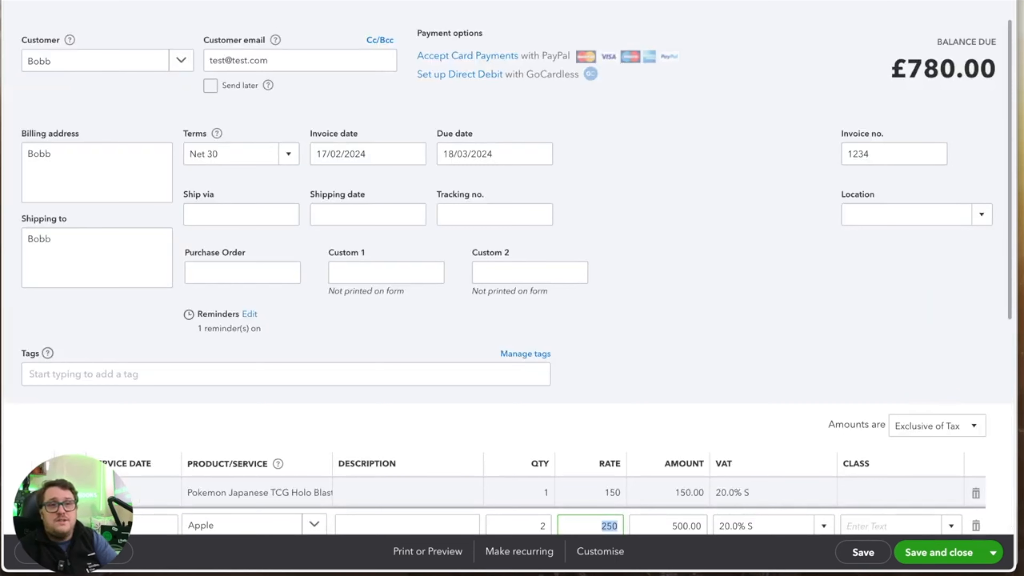
View the sales form's field settings and the form for adding a custom field, and close them without changes
{"action": "left_click", "coordinate": [906, 4]}
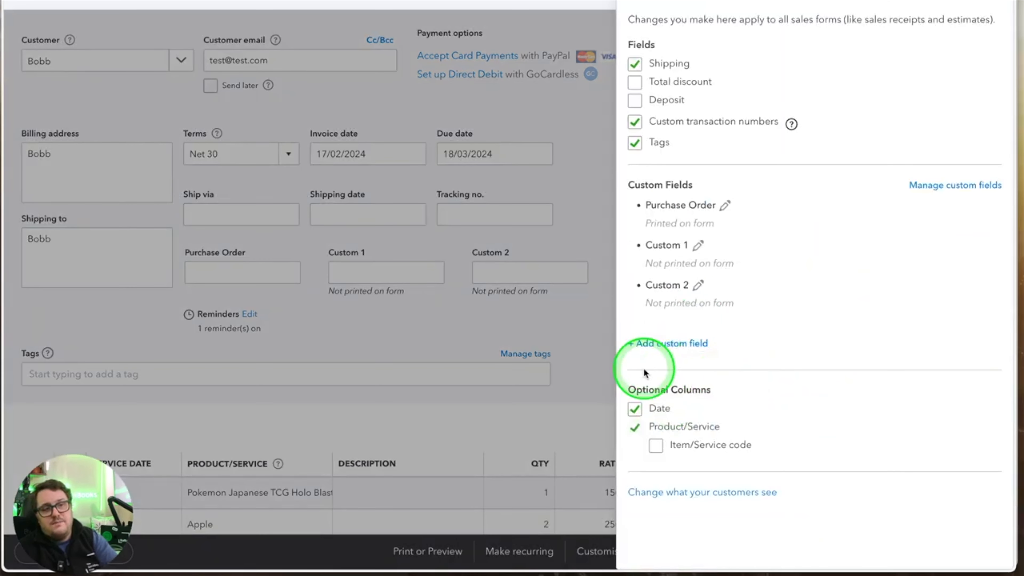
{"action": "left_click", "coordinate": [654, 344]}
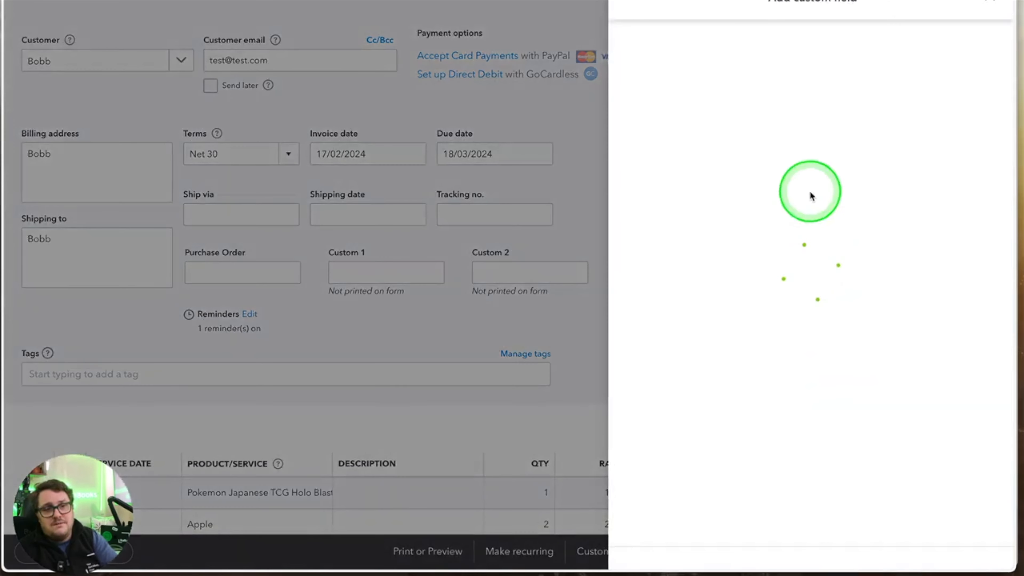
{"action": "left_click", "coordinate": [990, 2]}
Save the invoice, e-mail it to the customer with the default message, and dismiss the online payments setup offer
{"action": "scroll", "coordinate": [847, 283], "scroll_direction": "down", "scroll_amount": 9}
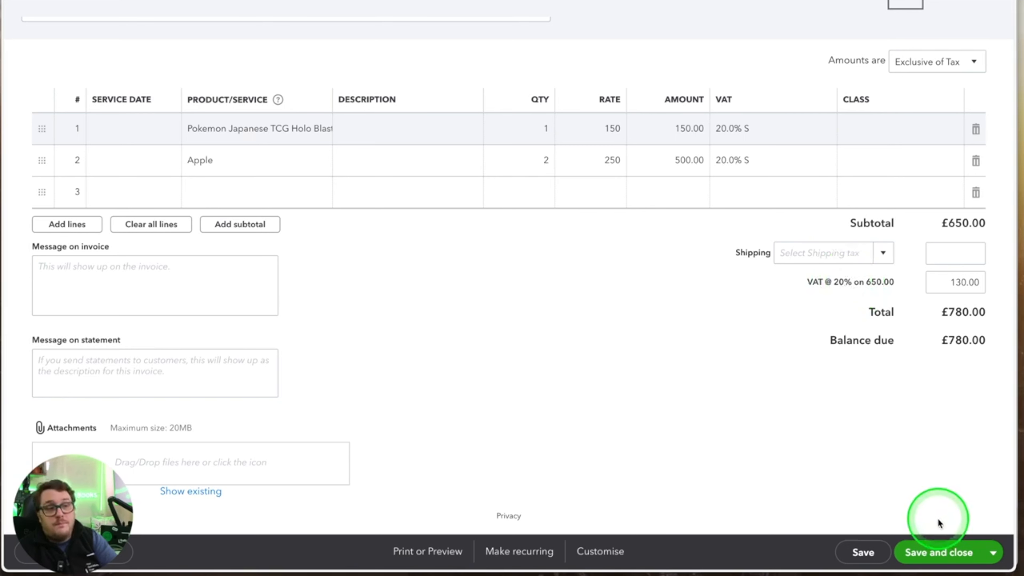
{"action": "left_click", "coordinate": [962, 552]}
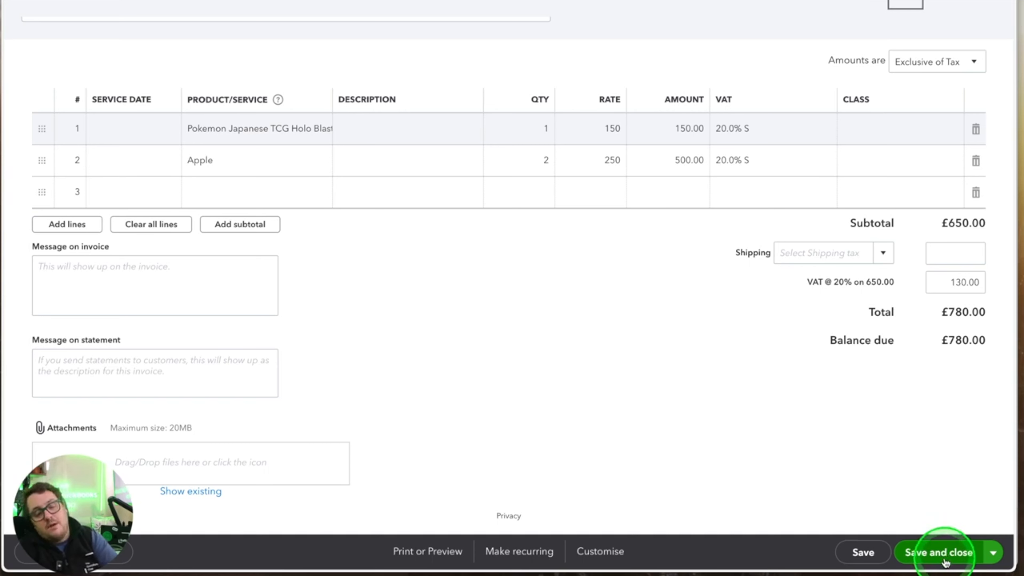
{"action": "left_click", "coordinate": [993, 553]}
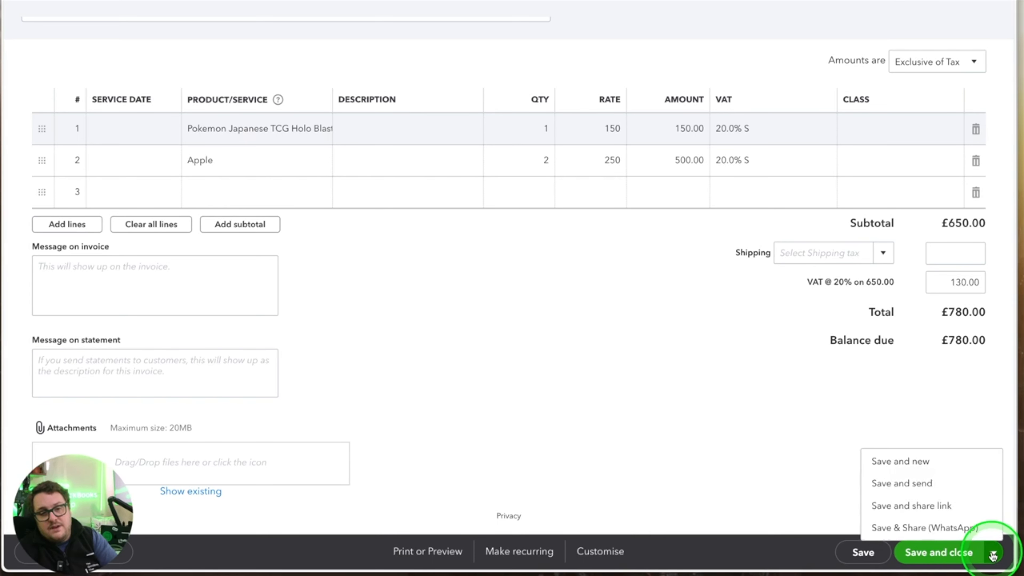
{"action": "left_click", "coordinate": [918, 481]}
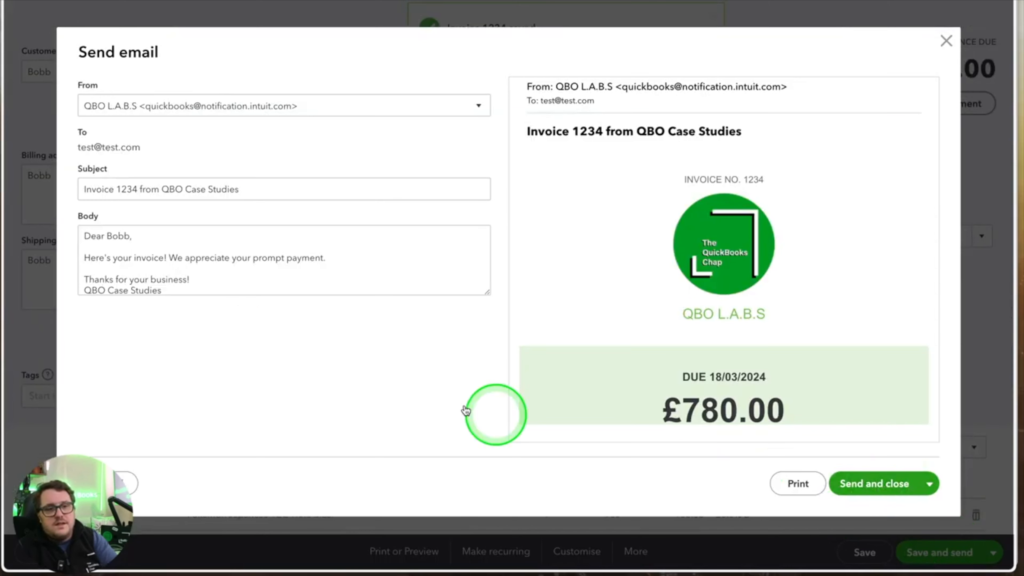
{"action": "left_click", "coordinate": [883, 488]}
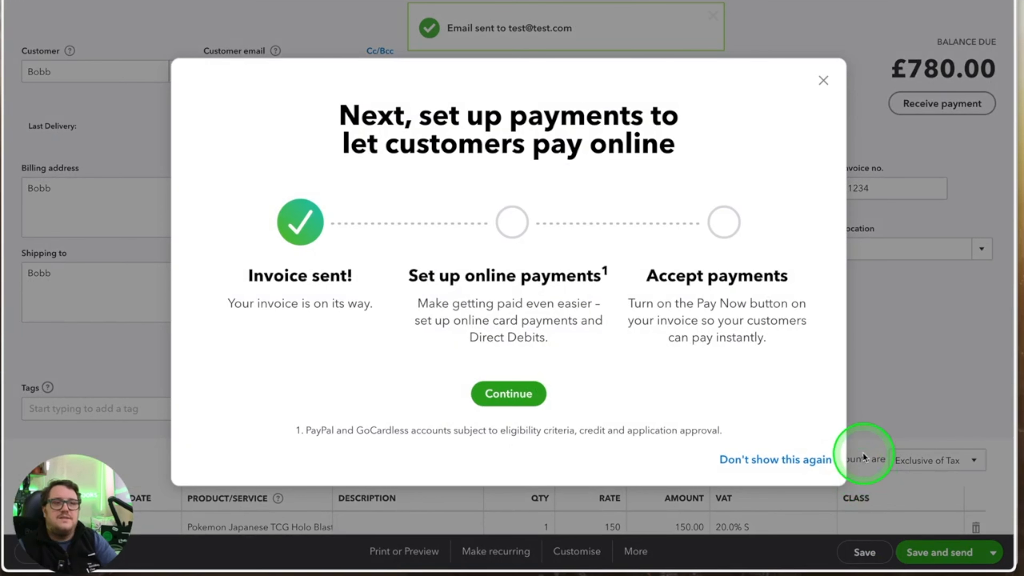
{"action": "left_click", "coordinate": [823, 81]}
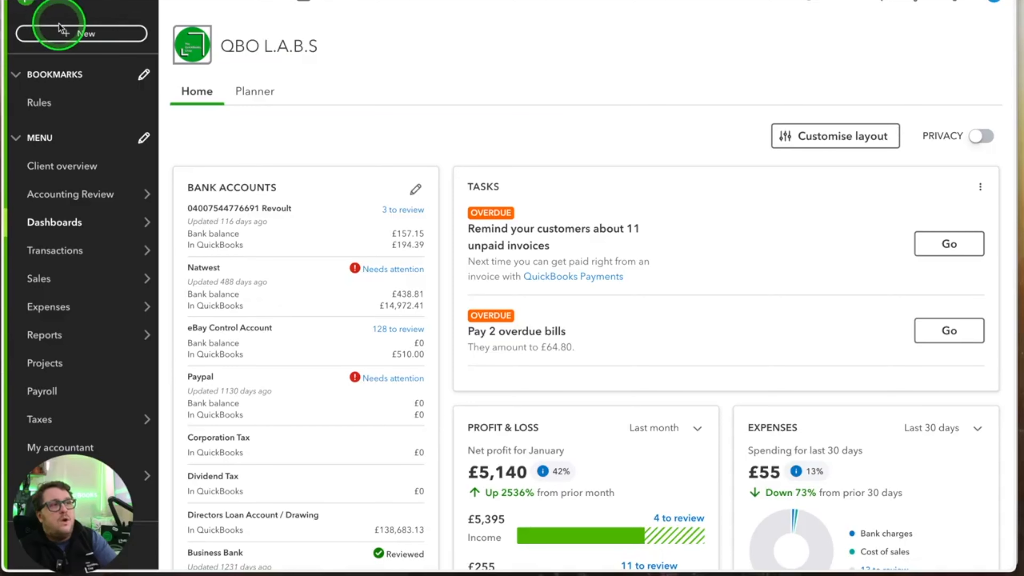
Start a received payment from the invoiced customer and apply 500.00 to invoice 1234
{"action": "left_click", "coordinate": [62, 35]}
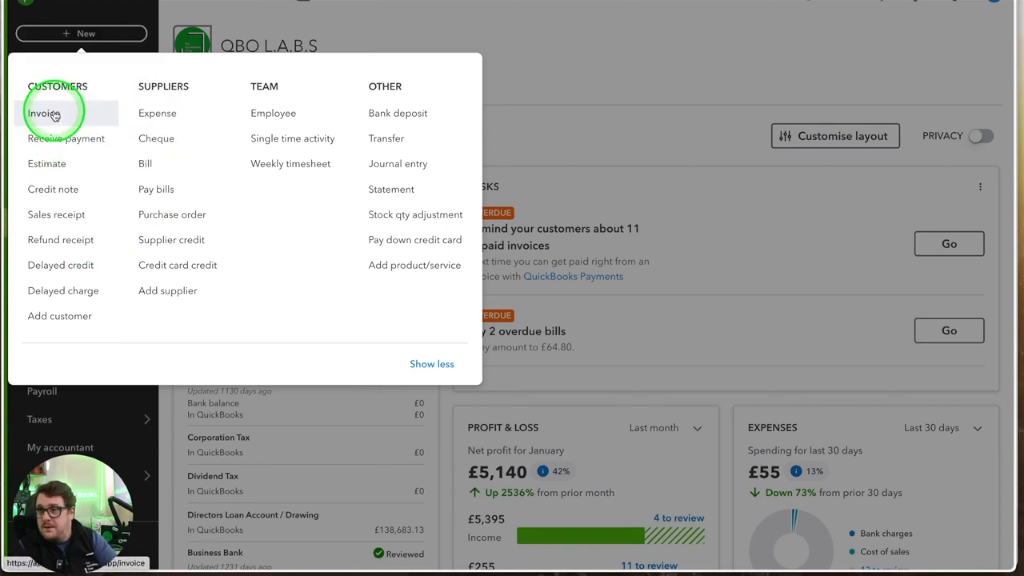
{"action": "left_click", "coordinate": [64, 140]}
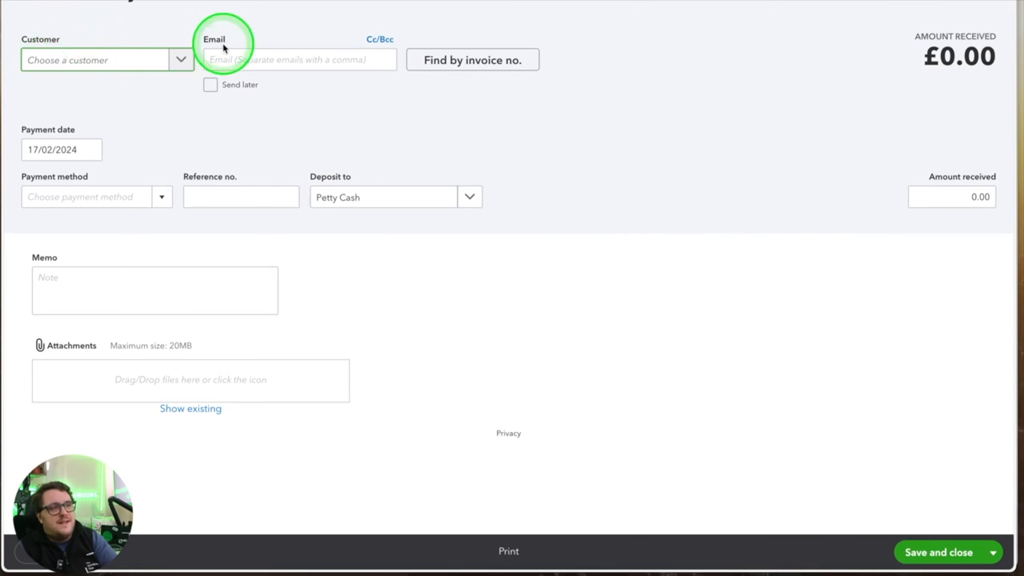
{"action": "type", "text": "bobb"}
{"action": "left_click", "coordinate": [58, 121]}
{"action": "left_click", "coordinate": [49, 370]}
{"action": "left_click", "coordinate": [947, 369]}
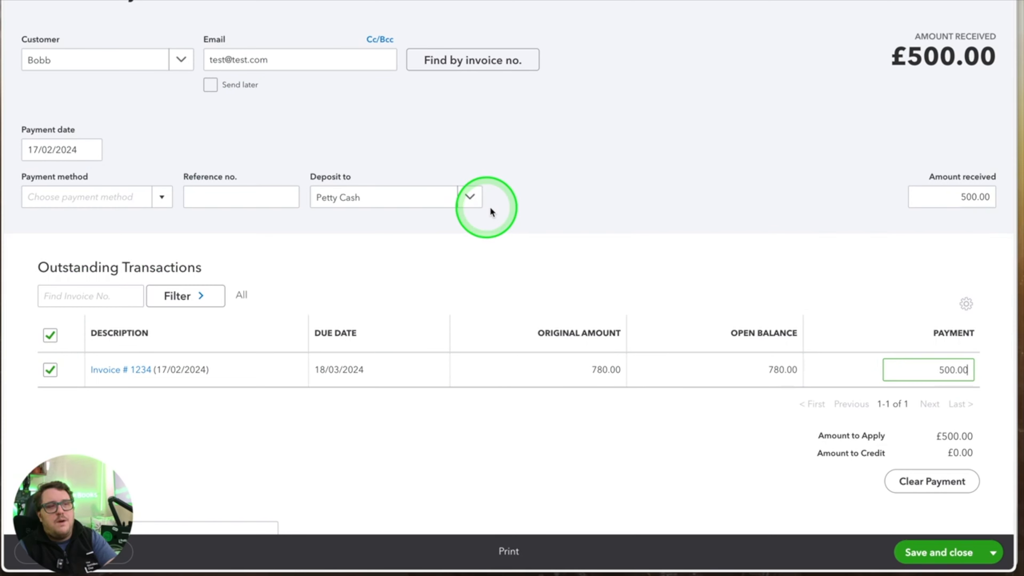
Deposit the received payment to Business Bank Account, then save and close it
{"action": "left_click", "coordinate": [470, 196]}
{"action": "scroll", "coordinate": [464, 307], "scroll_direction": "up", "scroll_amount": 10}
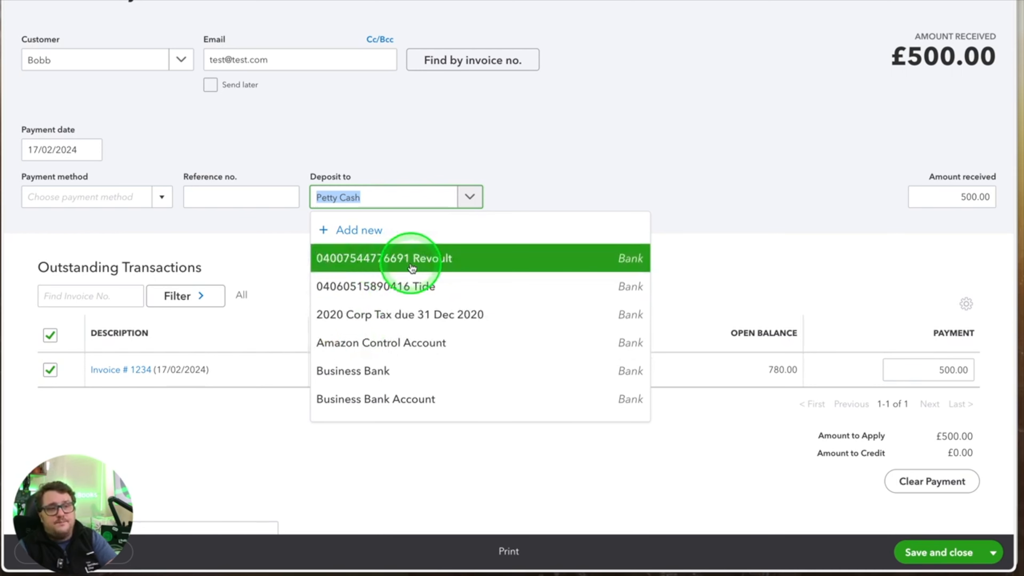
{"action": "scroll", "coordinate": [476, 321], "scroll_direction": "down", "scroll_amount": 3}
{"action": "scroll", "coordinate": [444, 282], "scroll_direction": "up", "scroll_amount": 1}
{"action": "left_click", "coordinate": [427, 265]}
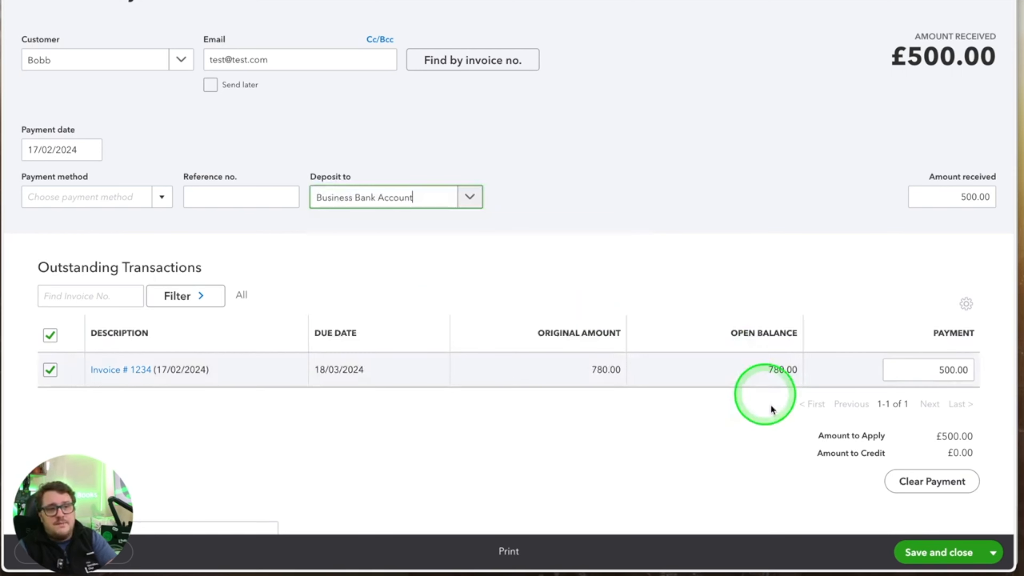
{"action": "left_click", "coordinate": [948, 551]}
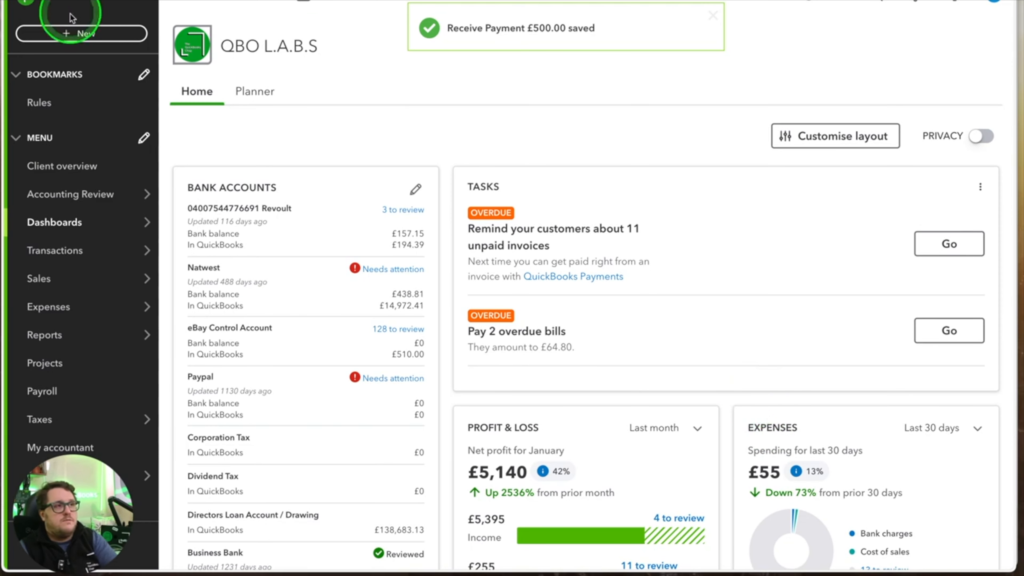
Create and save an estimate for the same customer with 1,000 Mickey Mouse Silicone Cake Moulds at a rate of 25
{"action": "left_click", "coordinate": [72, 35]}
{"action": "left_click", "coordinate": [38, 182]}
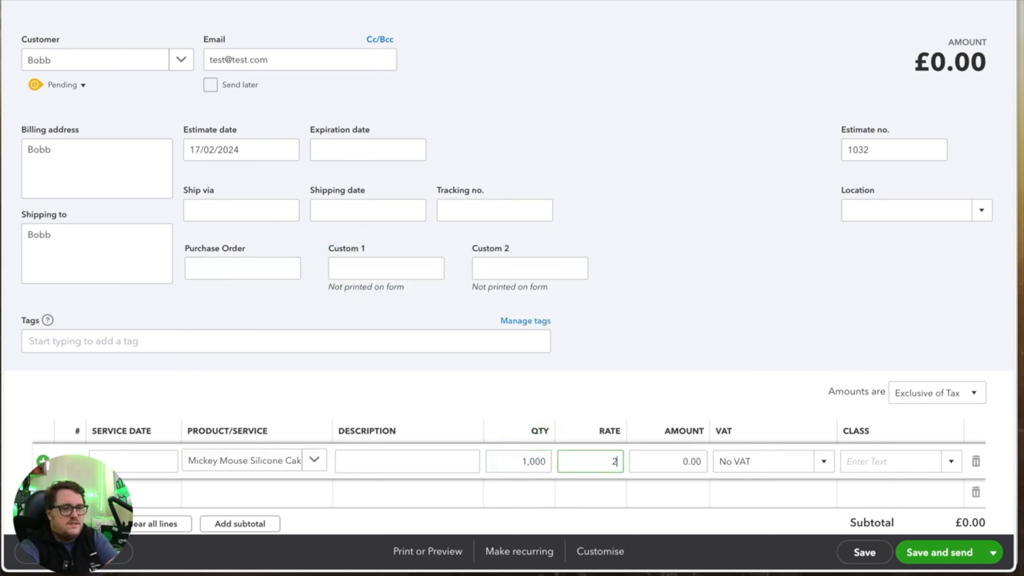
{"action": "key", "text": "Tab"}
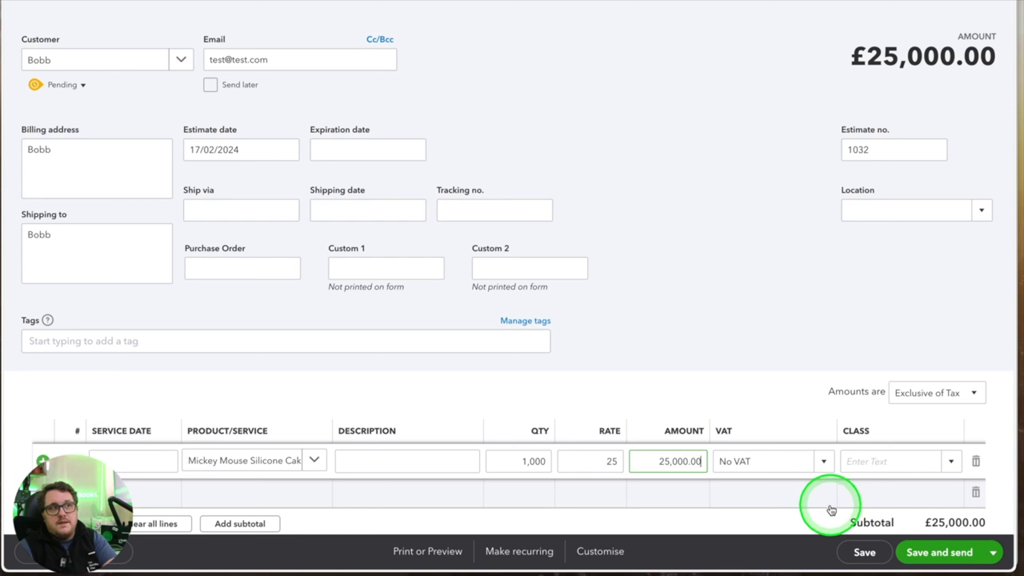
{"action": "left_click", "coordinate": [864, 552]}
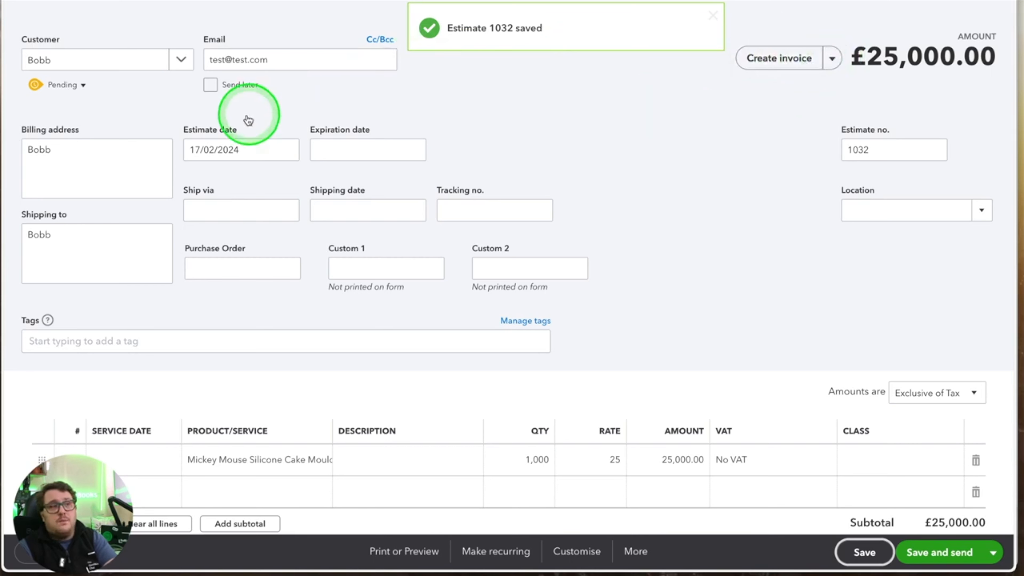
Examine the saved estimate's status choices and its options for creating an invoice or copying to a purchase order
{"action": "left_click", "coordinate": [80, 86]}
{"action": "left_click", "coordinate": [140, 94]}
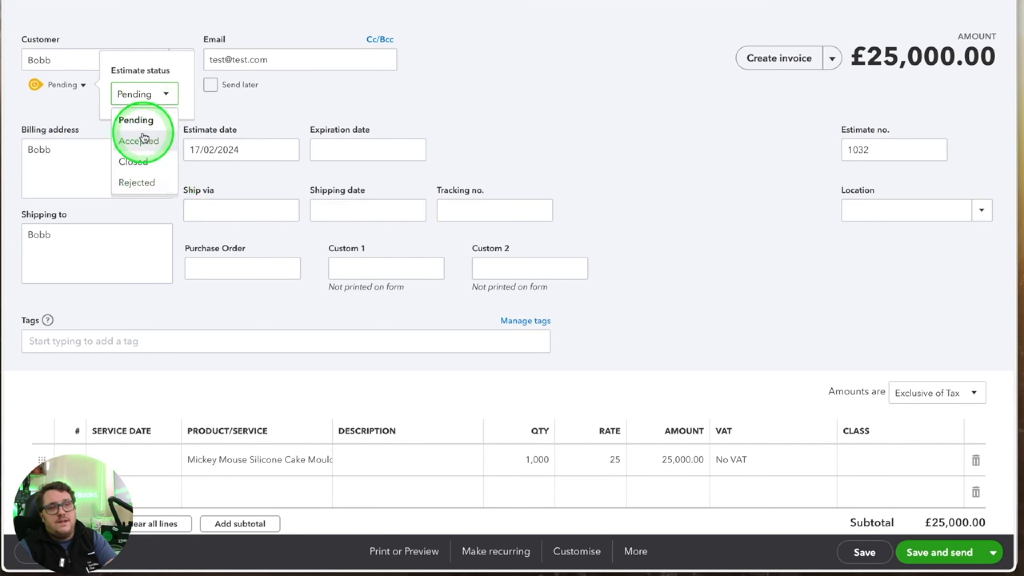
{"action": "left_click", "coordinate": [638, 60]}
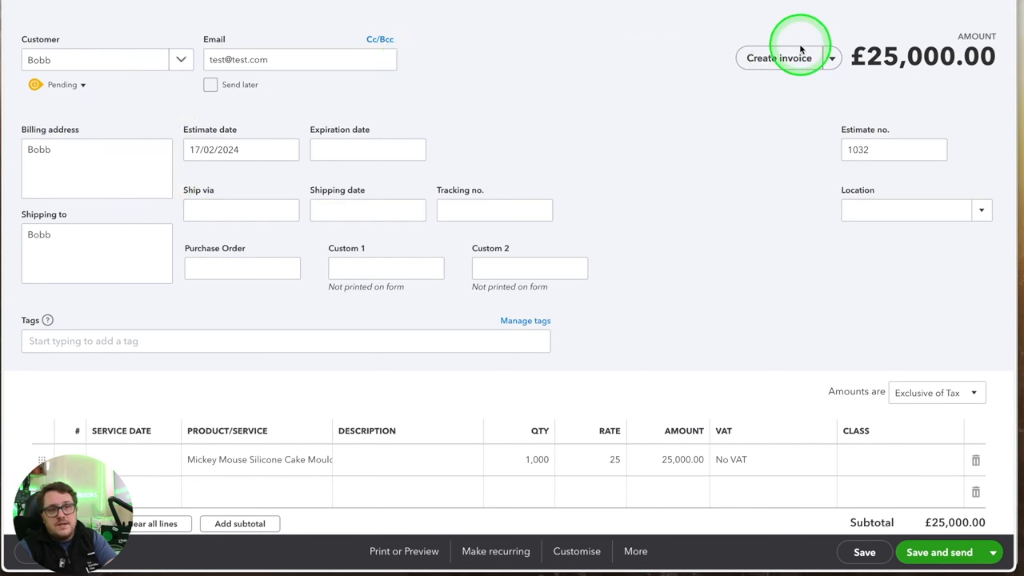
{"action": "left_click", "coordinate": [832, 58]}
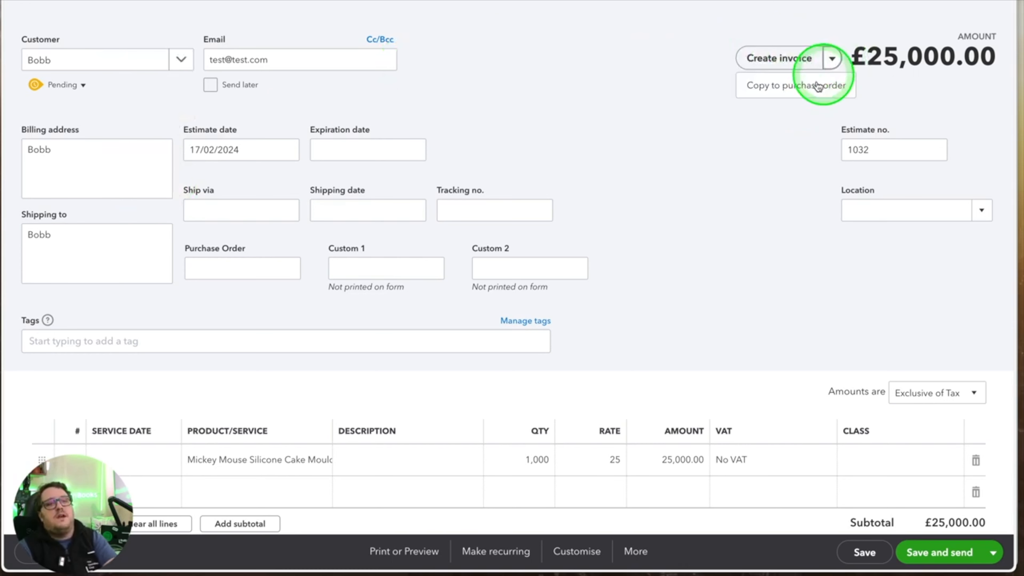
{"action": "left_click", "coordinate": [645, 49]}
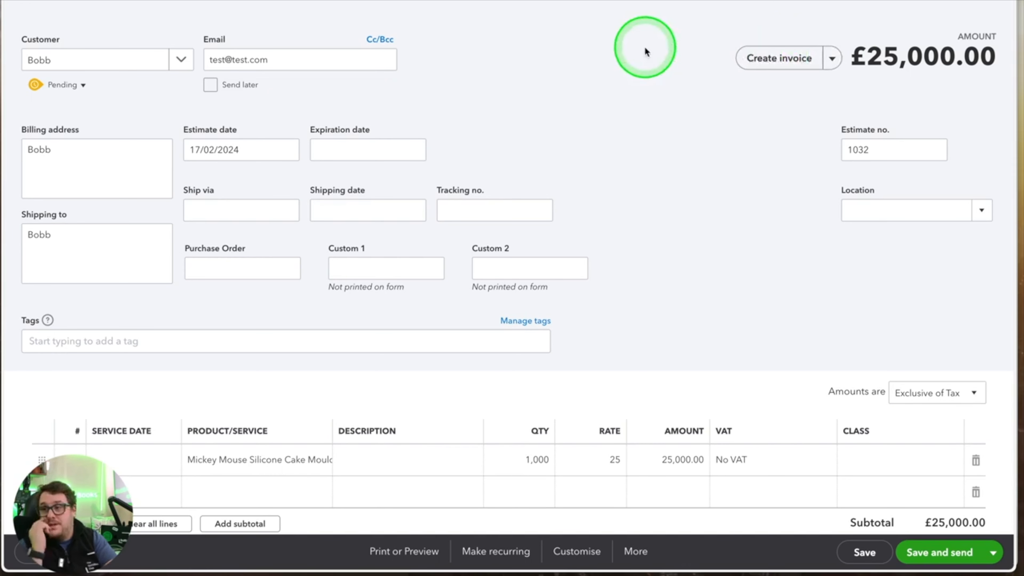
{"action": "left_click", "coordinate": [795, 62]}
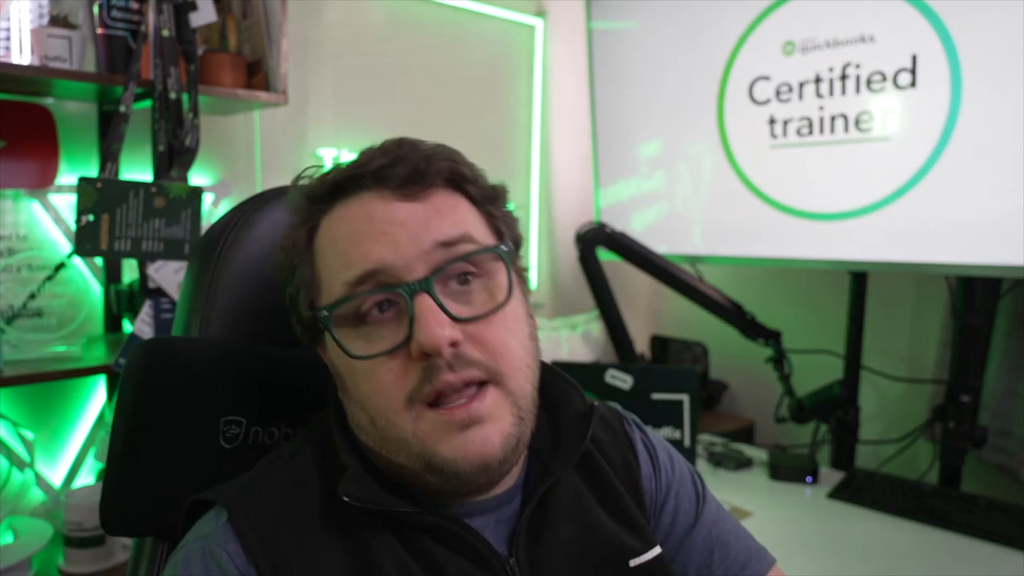
Start a new credit note and select the same customer
{"action": "left_click", "coordinate": [91, 34]}
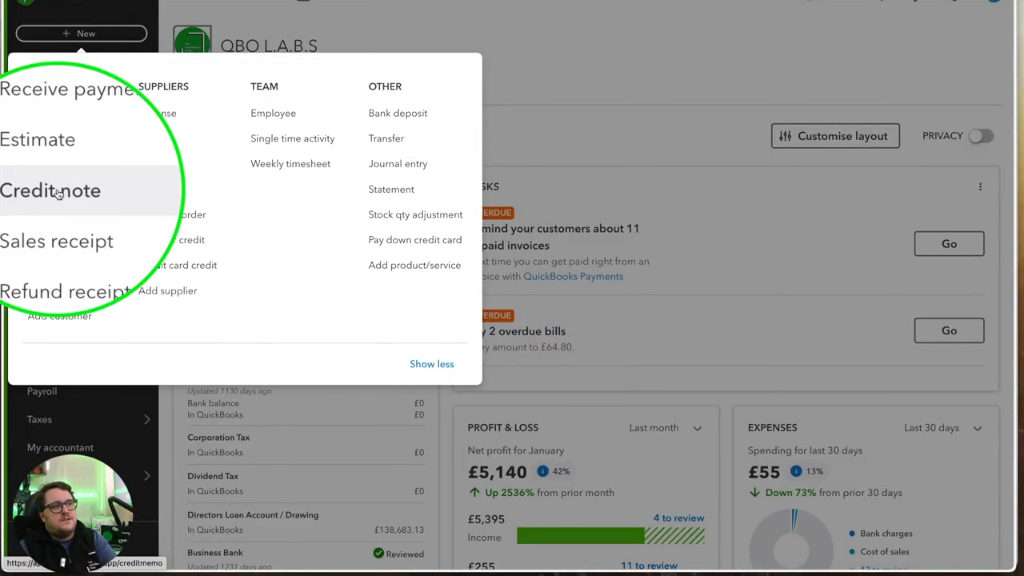
{"action": "left_click", "coordinate": [59, 193]}
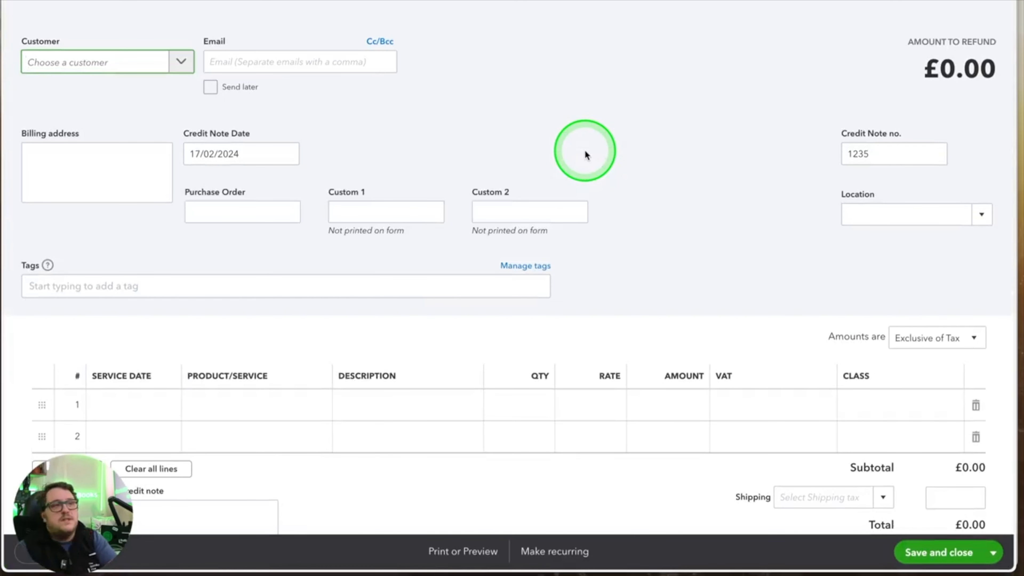
{"action": "type", "text": "bo"}
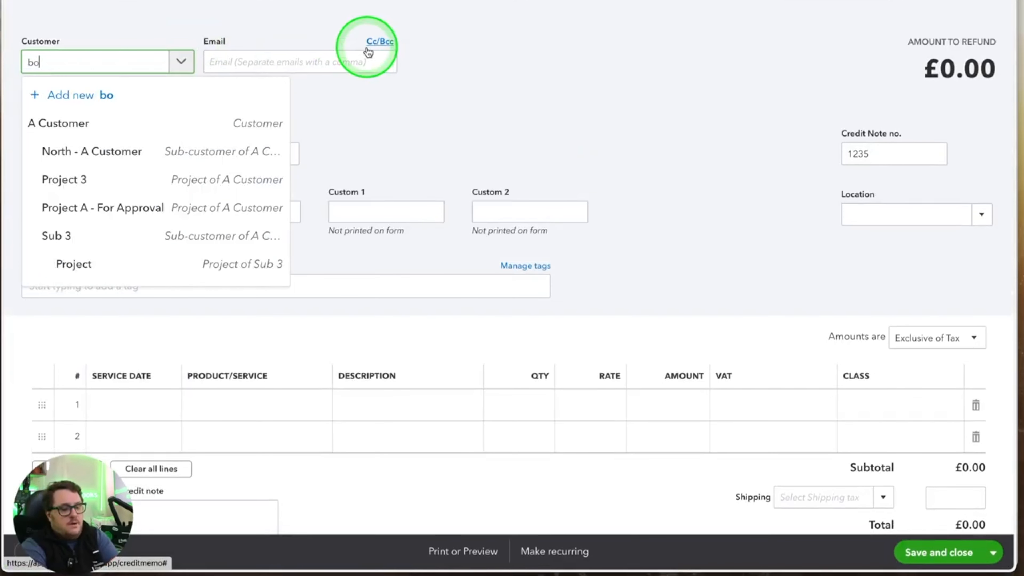
{"action": "type", "text": "b"}
{"action": "left_click", "coordinate": [121, 121]}
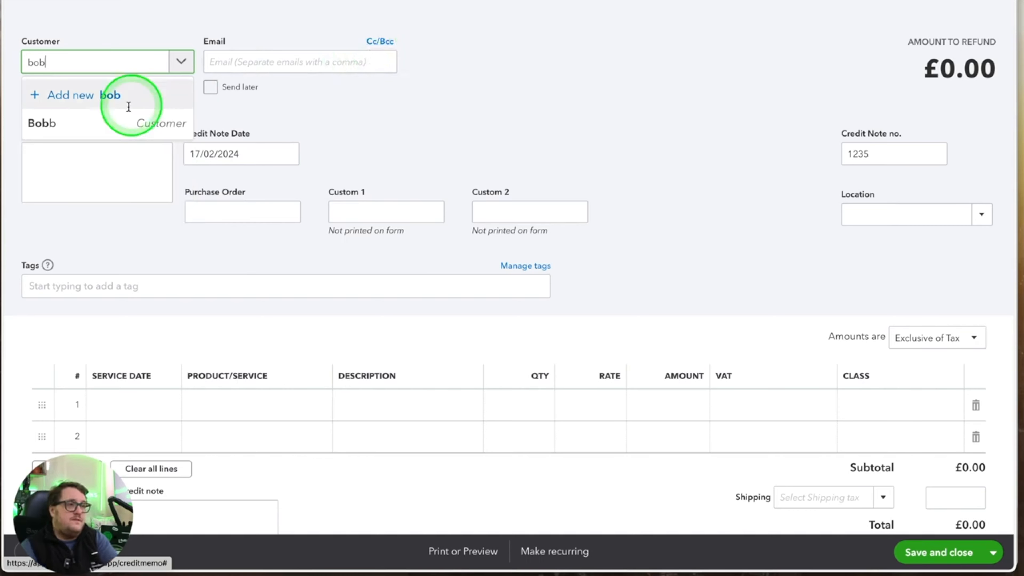
Find the Bad Debt item and add it to the first line of the credit note
{"action": "left_click", "coordinate": [271, 415]}
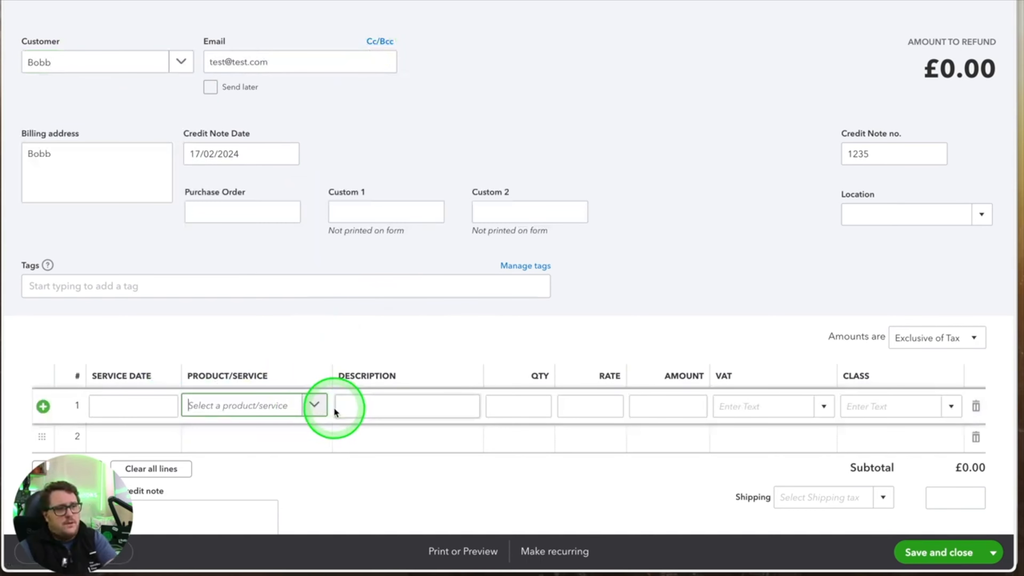
{"action": "scroll", "coordinate": [330, 410], "scroll_direction": "down", "scroll_amount": 5}
{"action": "scroll", "coordinate": [330, 318], "scroll_direction": "down", "scroll_amount": 5}
{"action": "scroll", "coordinate": [339, 315], "scroll_direction": "up", "scroll_amount": 10}
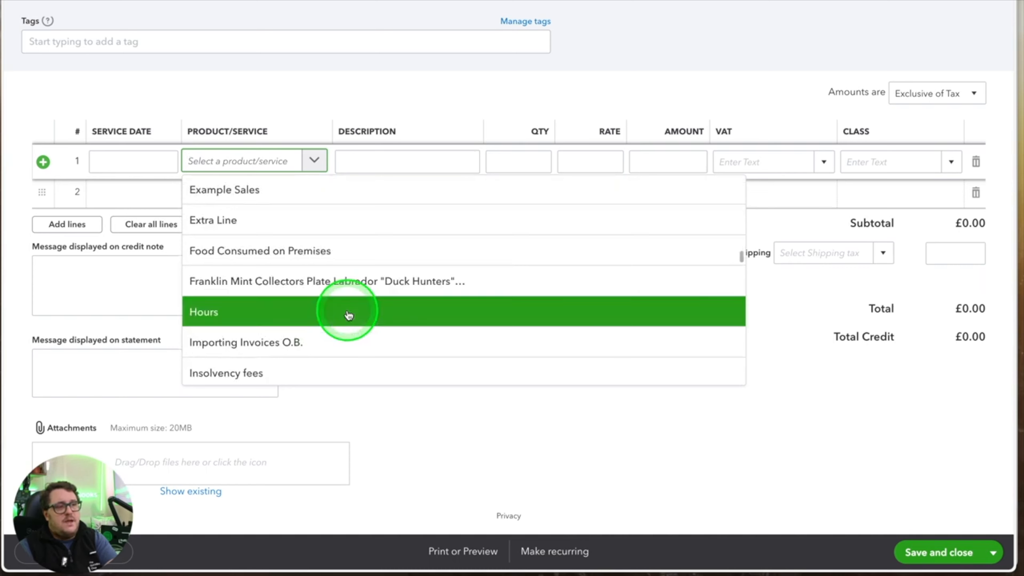
{"action": "scroll", "coordinate": [349, 316], "scroll_direction": "up", "scroll_amount": 10}
{"action": "scroll", "coordinate": [349, 317], "scroll_direction": "down", "scroll_amount": 3}
{"action": "scroll", "coordinate": [350, 317], "scroll_direction": "up", "scroll_amount": 3}
{"action": "scroll", "coordinate": [350, 317], "scroll_direction": "down", "scroll_amount": 3}
{"action": "type", "text": "bad"}
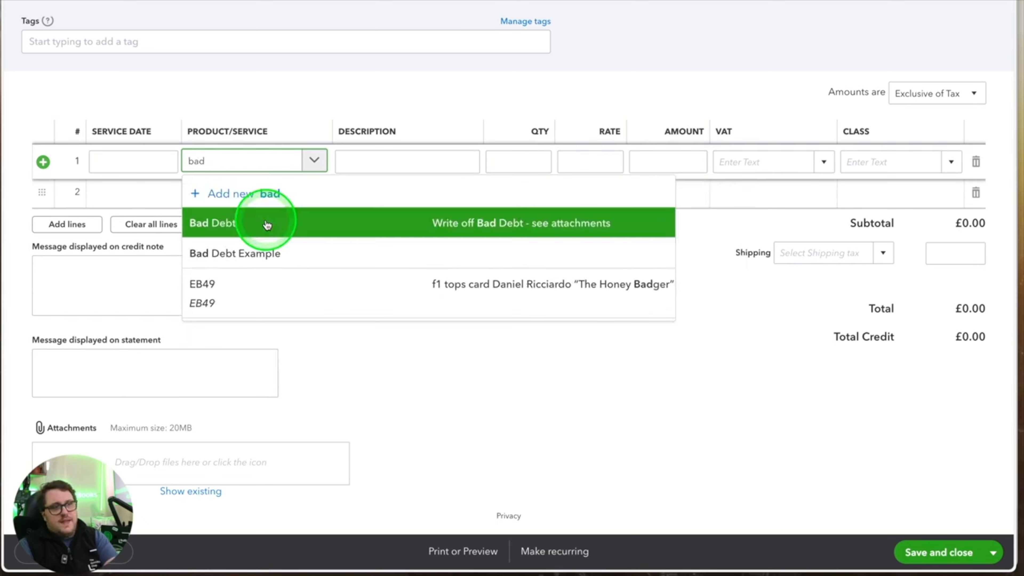
{"action": "left_click", "coordinate": [266, 222]}
Make the credit note amounts inclusive of tax, set the Bad Debt rate to 200, and save and close it
{"action": "left_click", "coordinate": [580, 176]}
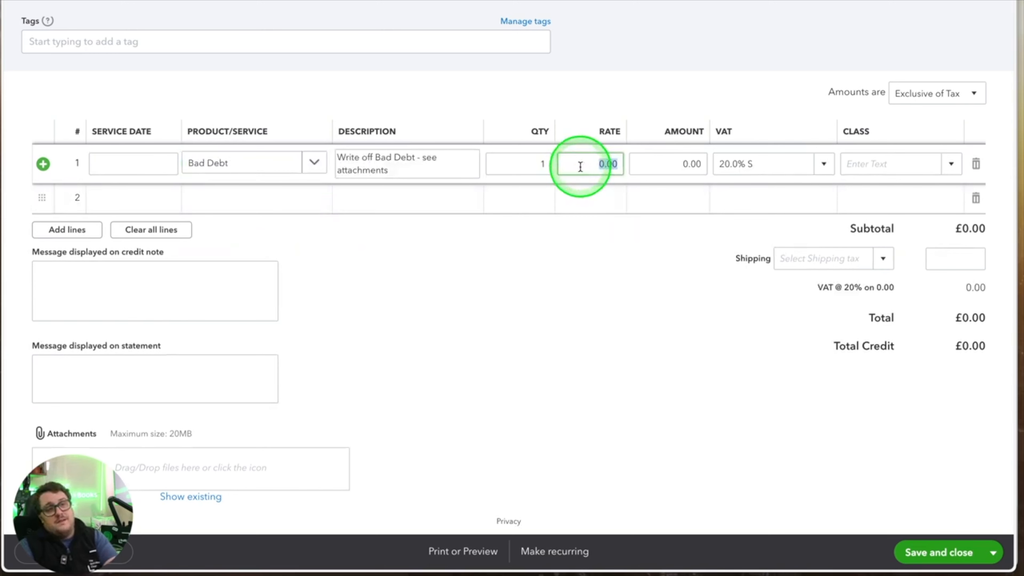
{"action": "left_click", "coordinate": [939, 92]}
{"action": "left_click", "coordinate": [927, 140]}
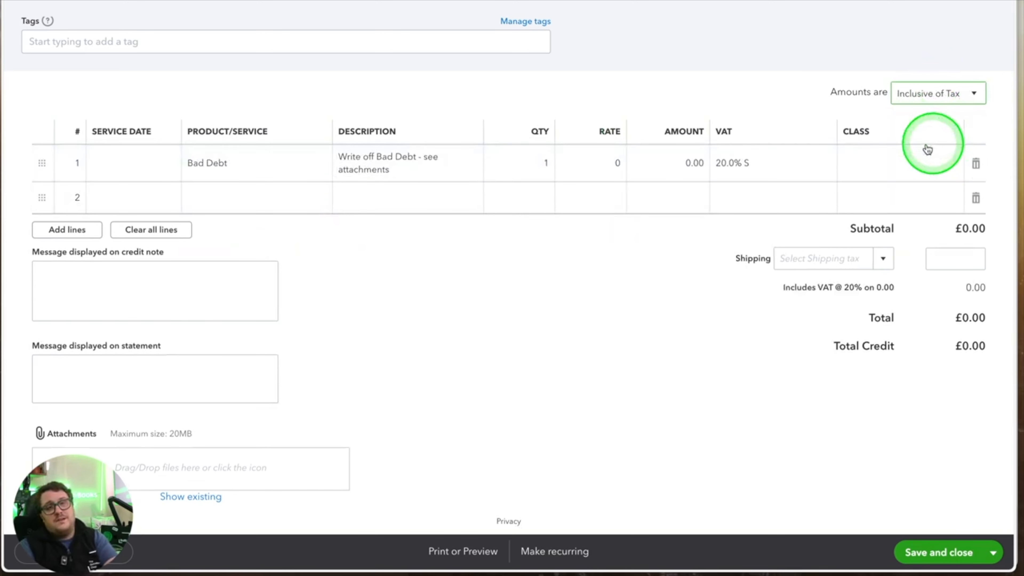
{"action": "left_click", "coordinate": [615, 164]}
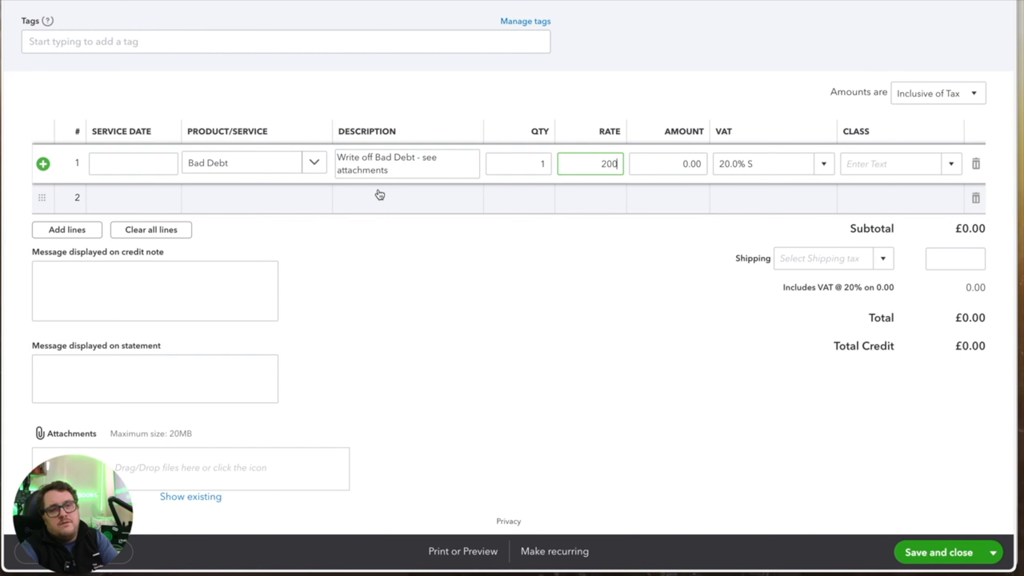
{"action": "key", "text": "Tab"}
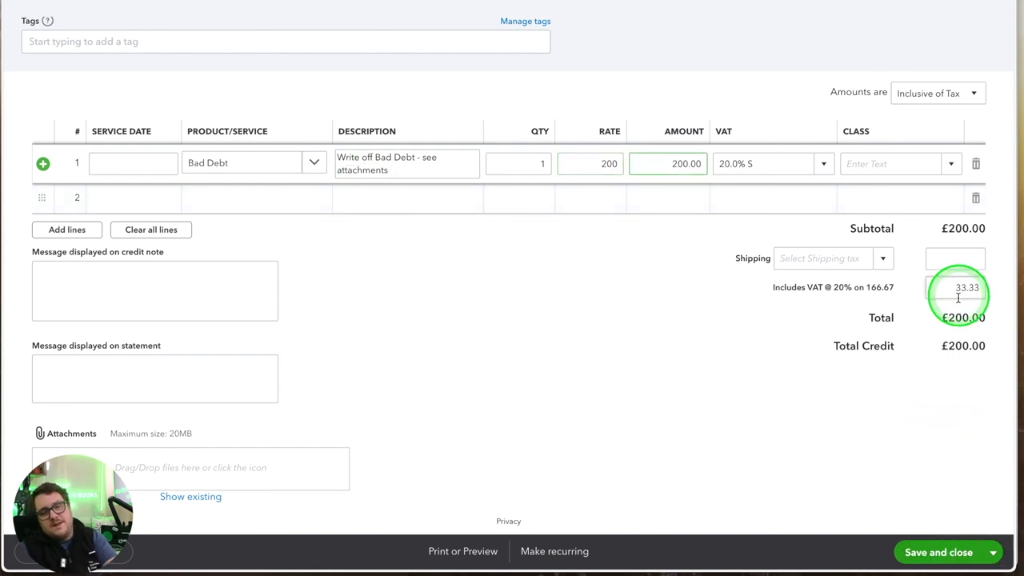
{"action": "left_click", "coordinate": [979, 532]}
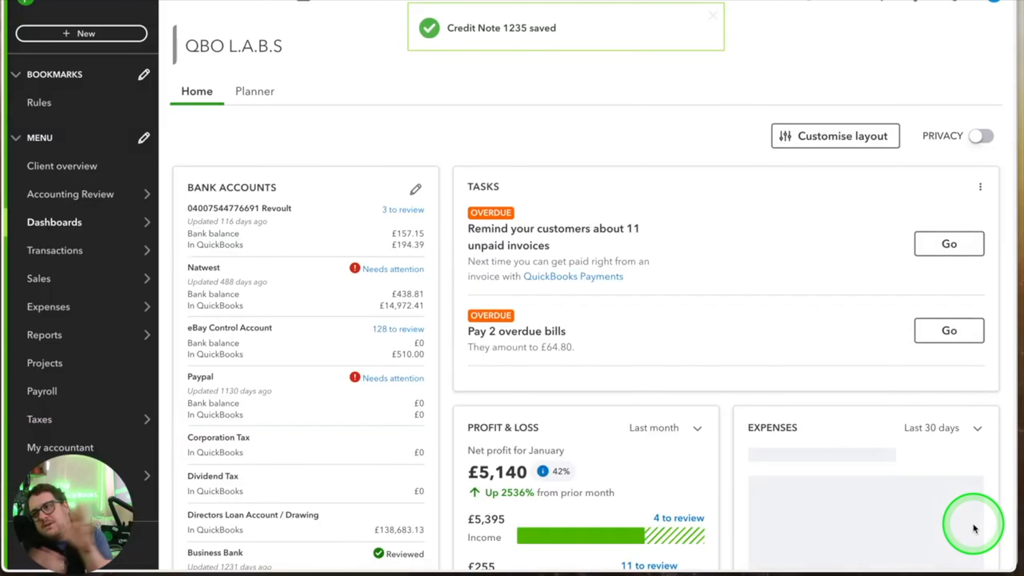
Start a new refund receipt and select the same customer
{"action": "left_click", "coordinate": [98, 37]}
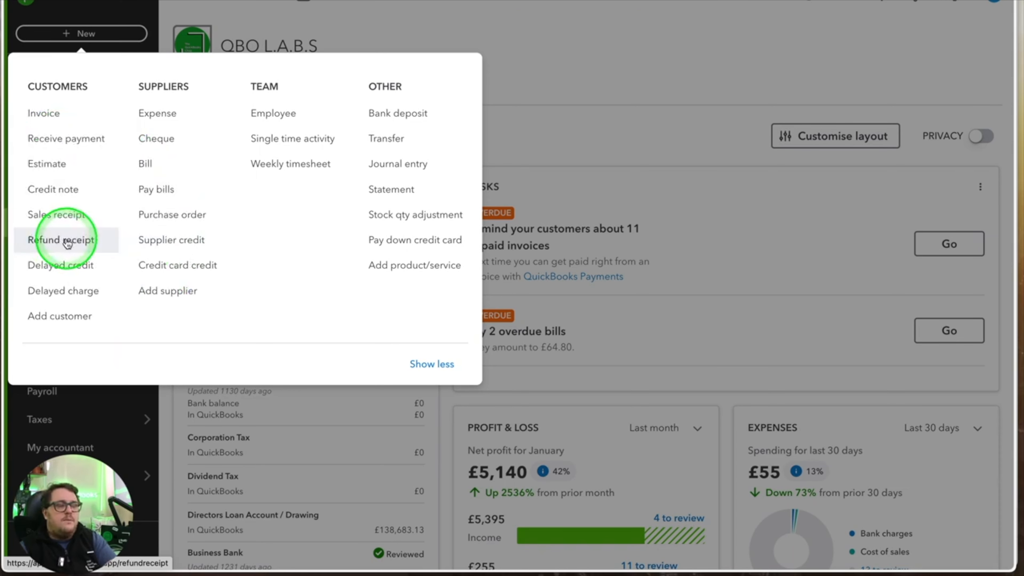
{"action": "left_click", "coordinate": [67, 243]}
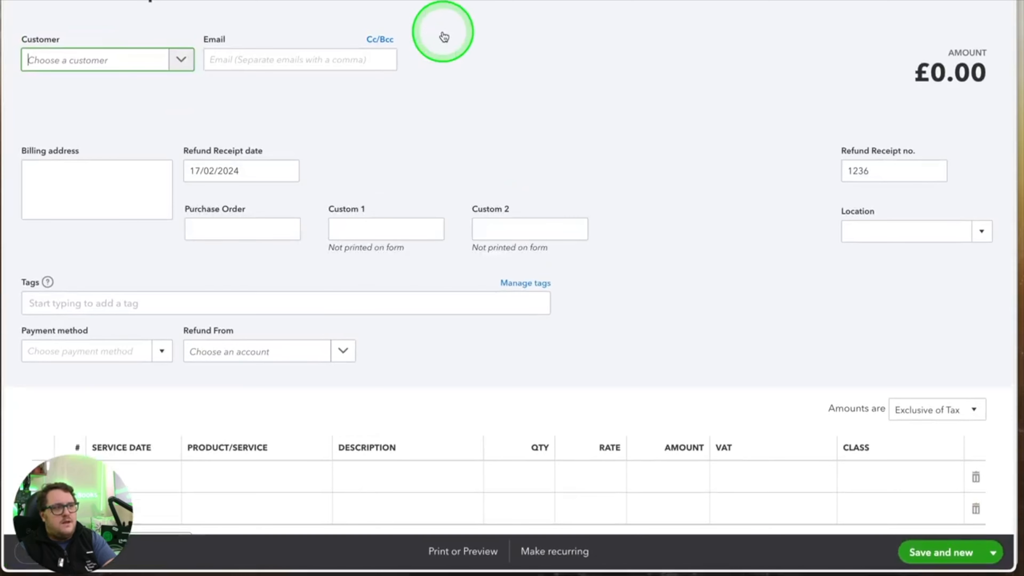
{"action": "type", "text": "bo"}
{"action": "left_click", "coordinate": [57, 125]}
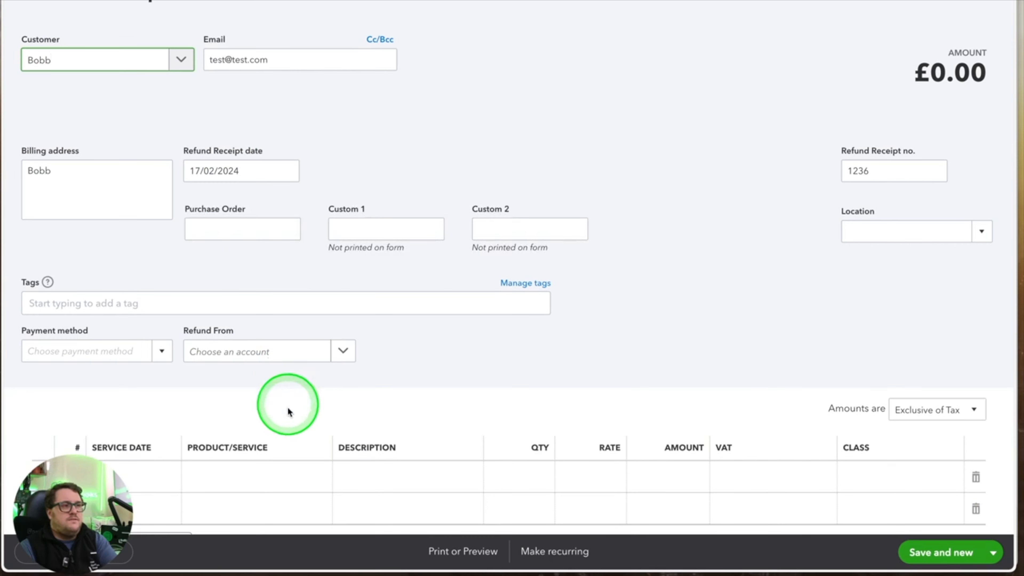
Add the Piglet Face Cake Large Mould to the receipt, refund £10.00 from Business Bank Account, save it and dismiss the confirmation
{"action": "scroll", "coordinate": [287, 407], "scroll_direction": "down", "scroll_amount": 5}
{"action": "left_click", "coordinate": [246, 267]}
{"action": "left_click", "coordinate": [314, 262]}
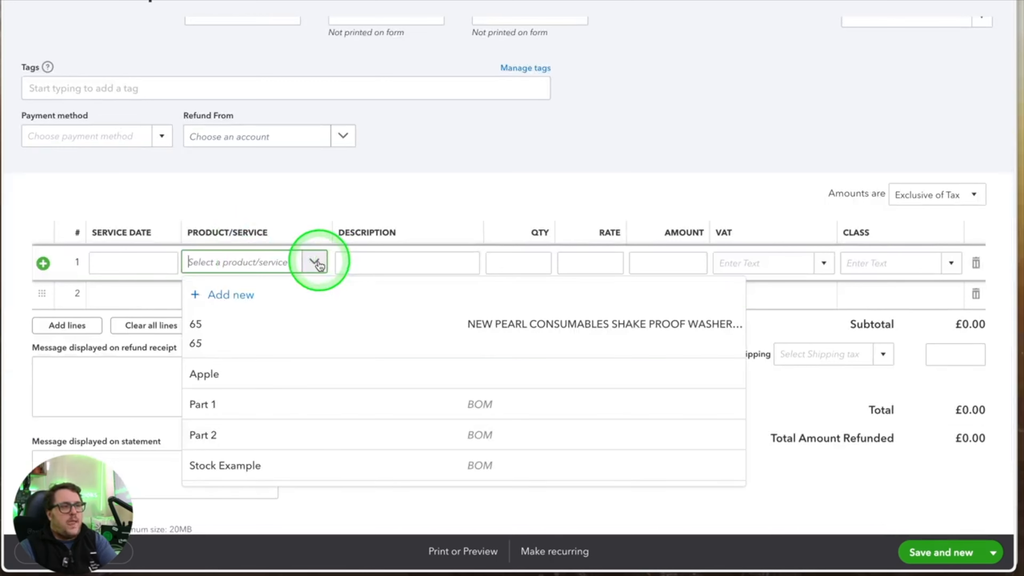
{"action": "scroll", "coordinate": [276, 359], "scroll_direction": "down", "scroll_amount": 5}
{"action": "scroll", "coordinate": [296, 363], "scroll_direction": "down", "scroll_amount": 10}
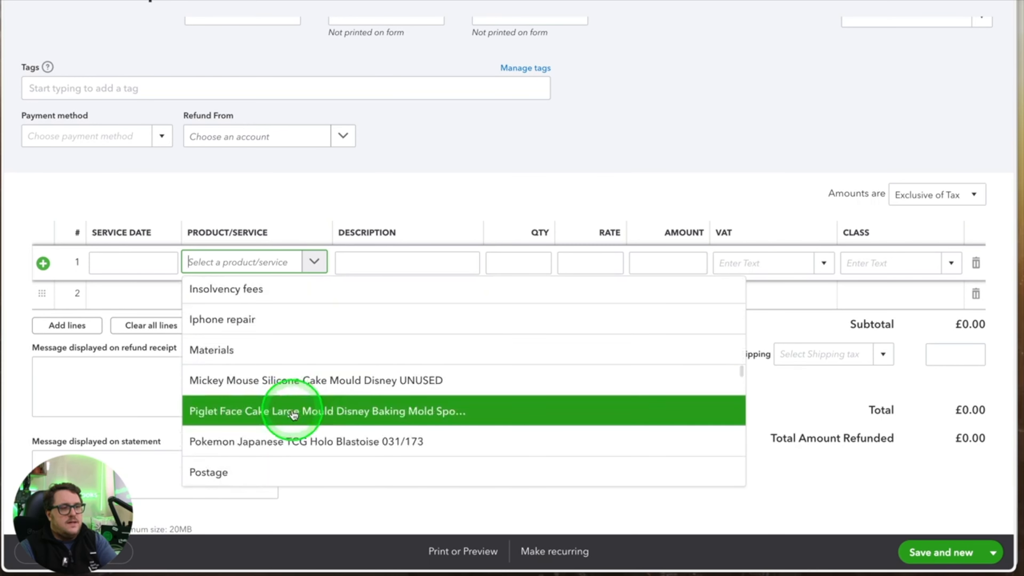
{"action": "left_click", "coordinate": [291, 411]}
{"action": "left_click", "coordinate": [586, 258]}
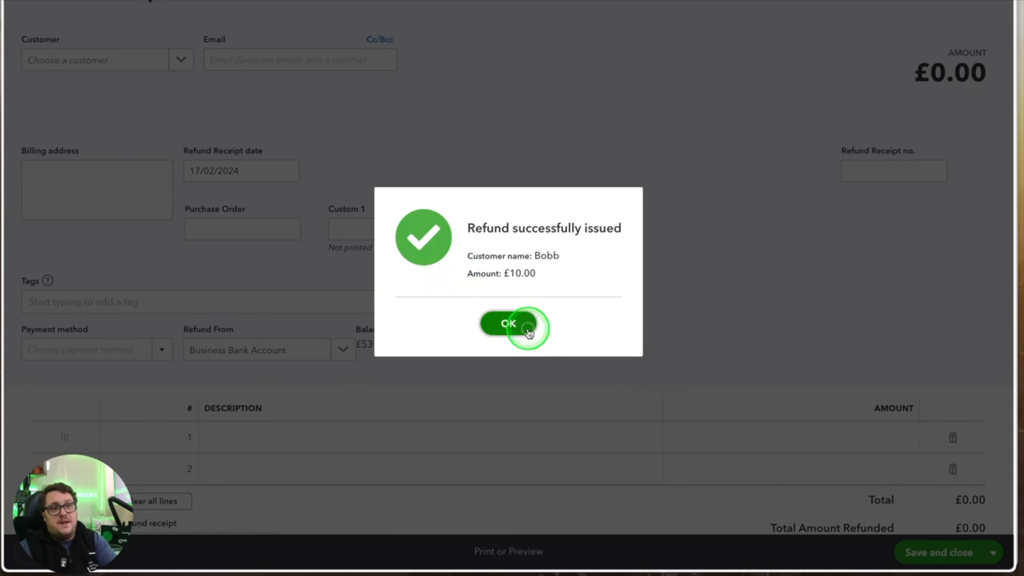
{"action": "left_click", "coordinate": [524, 326]}
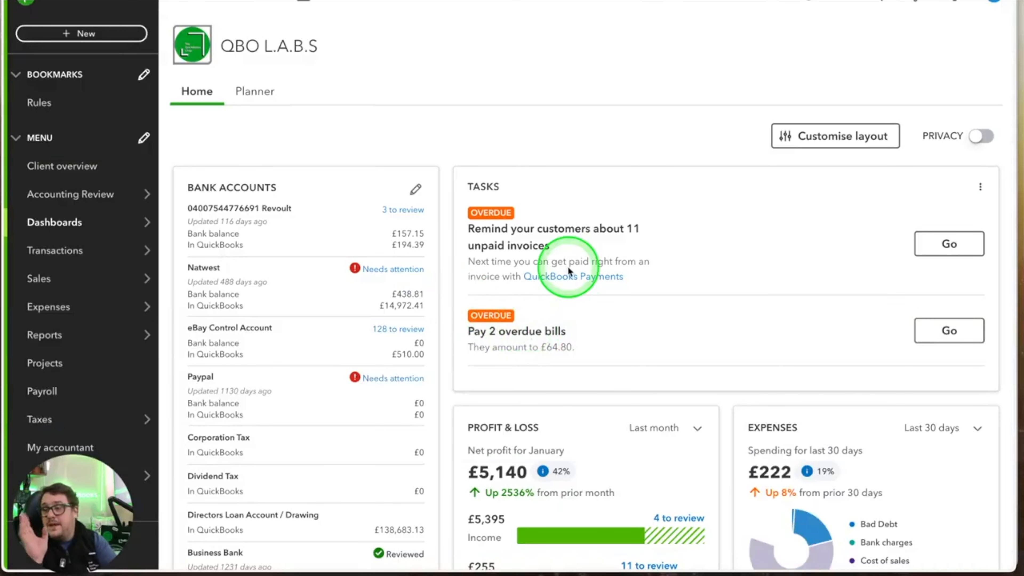
Start a new delayed credit, select the customer, and add Pokemon Japanese TCG Holo Blastoise 031/173 to the first line
{"action": "left_click", "coordinate": [75, 34]}
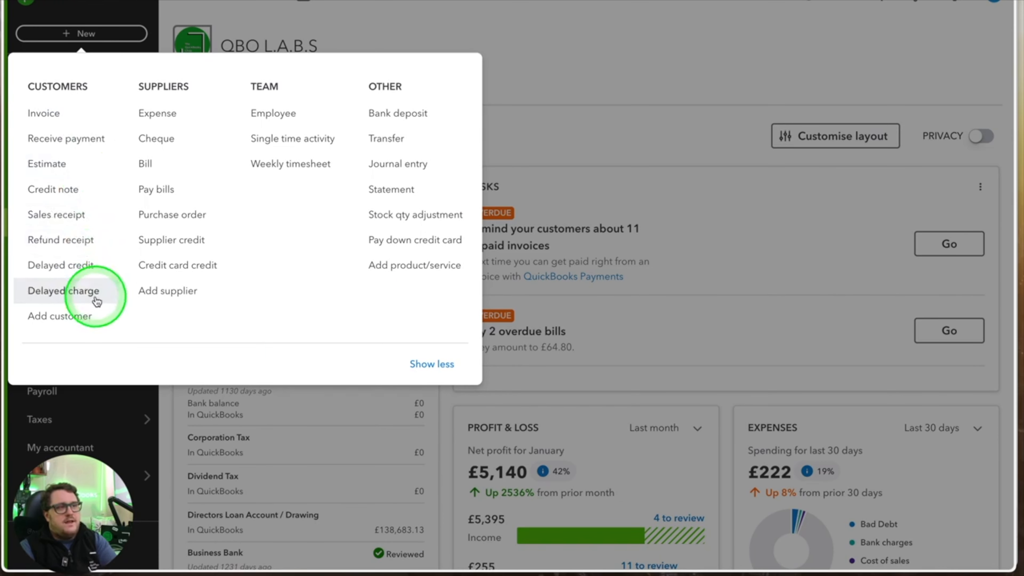
{"action": "left_click", "coordinate": [103, 274]}
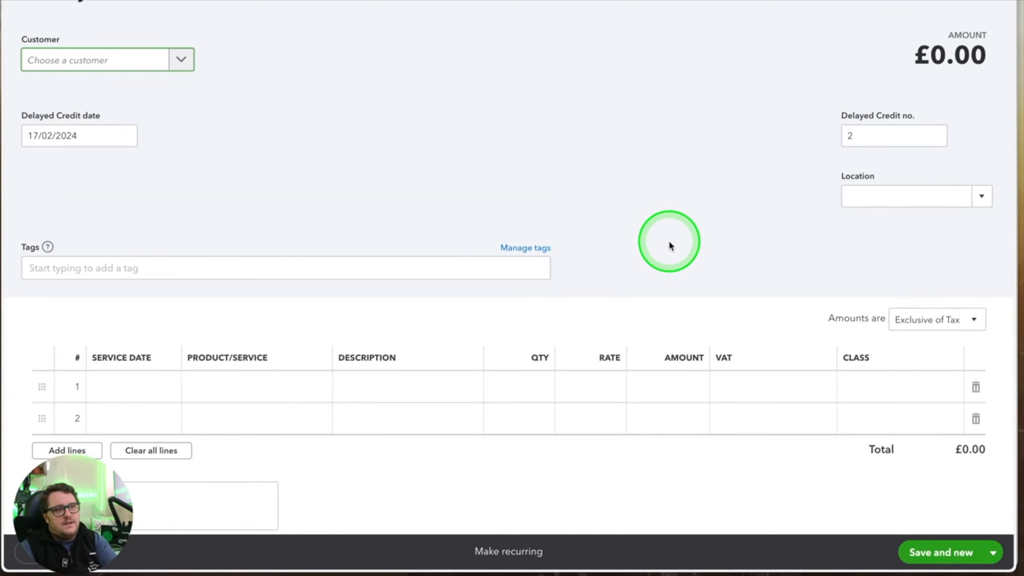
{"action": "left_click", "coordinate": [97, 60]}
{"action": "left_click", "coordinate": [73, 117]}
{"action": "left_click", "coordinate": [257, 386]}
{"action": "scroll", "coordinate": [286, 304], "scroll_direction": "down", "scroll_amount": 5}
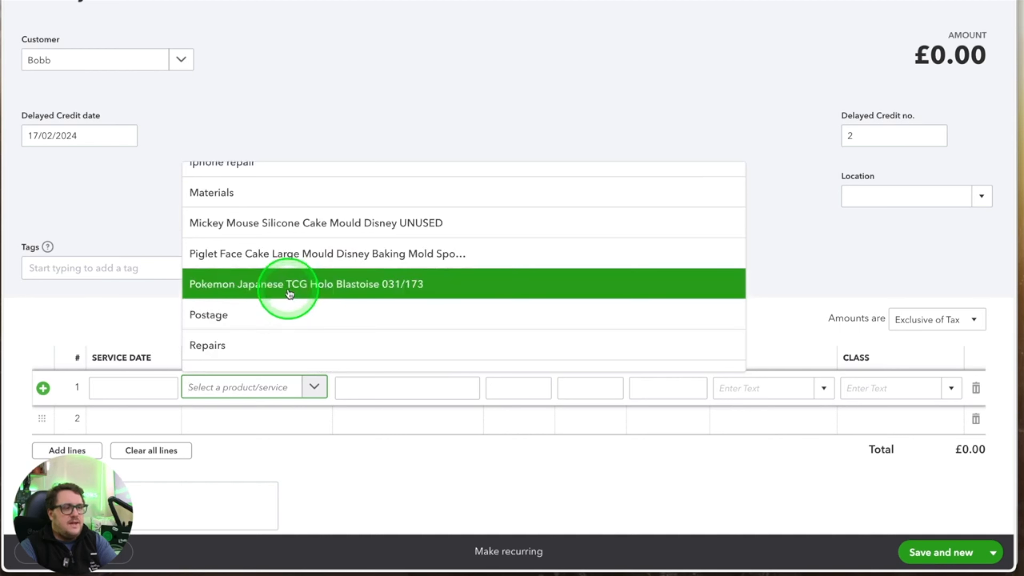
{"action": "left_click_drag", "start_coordinate": [300, 266], "coordinate": [299, 280]}
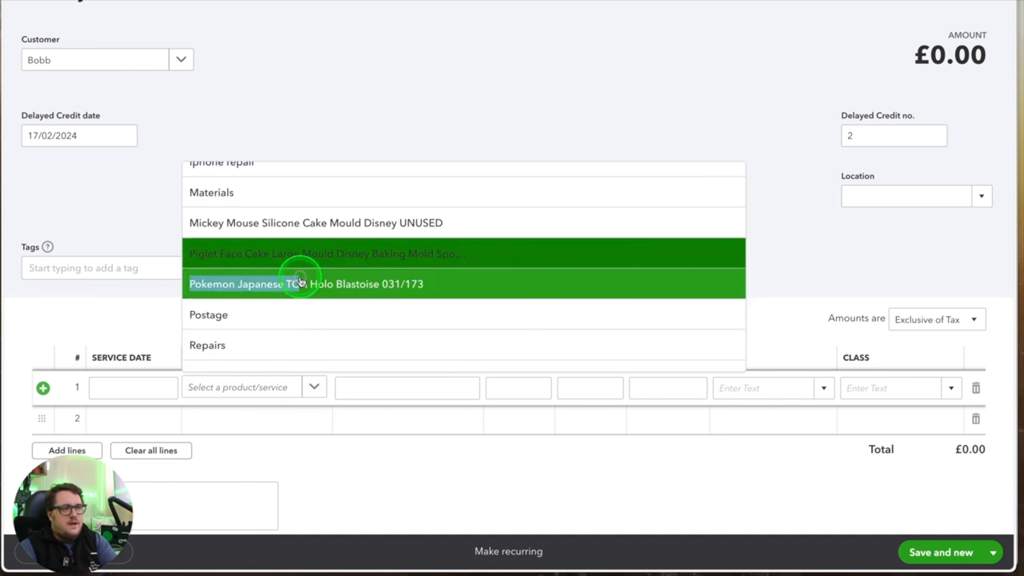
{"action": "left_click", "coordinate": [309, 282]}
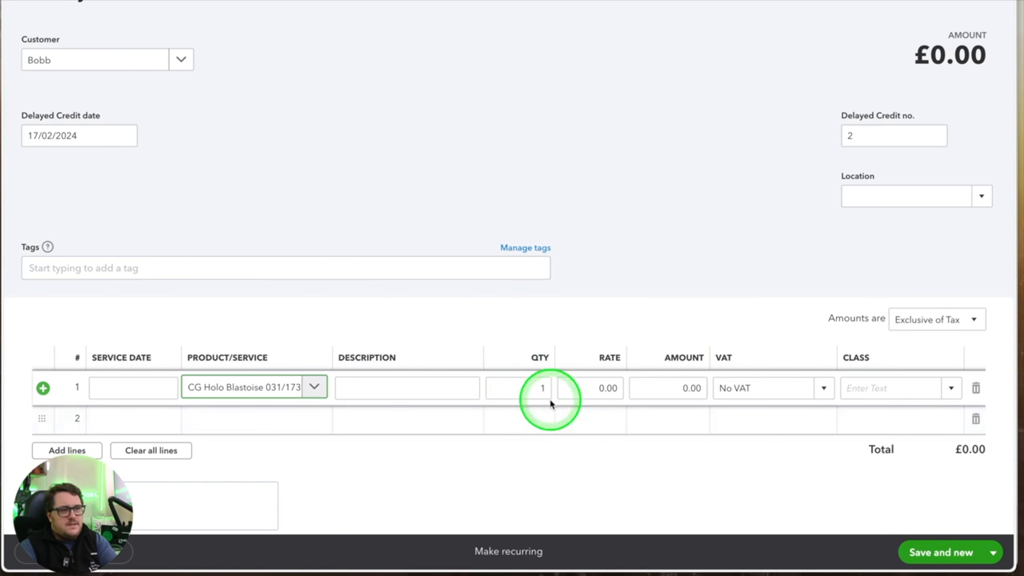
{"action": "left_click", "coordinate": [588, 386]}
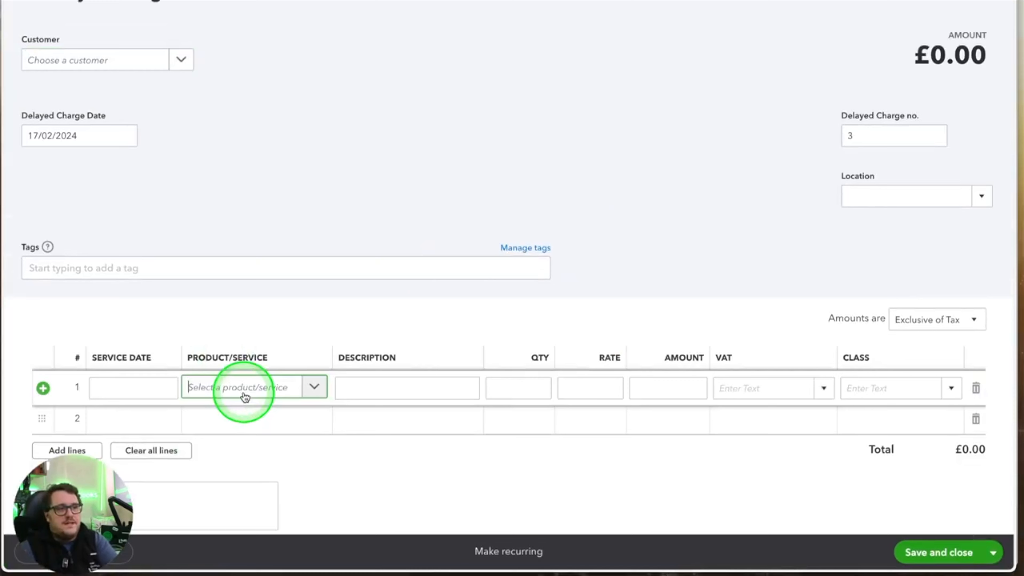
Add the Iphone repair bundle to the first line of the delayed charge
{"action": "left_click", "coordinate": [296, 386]}
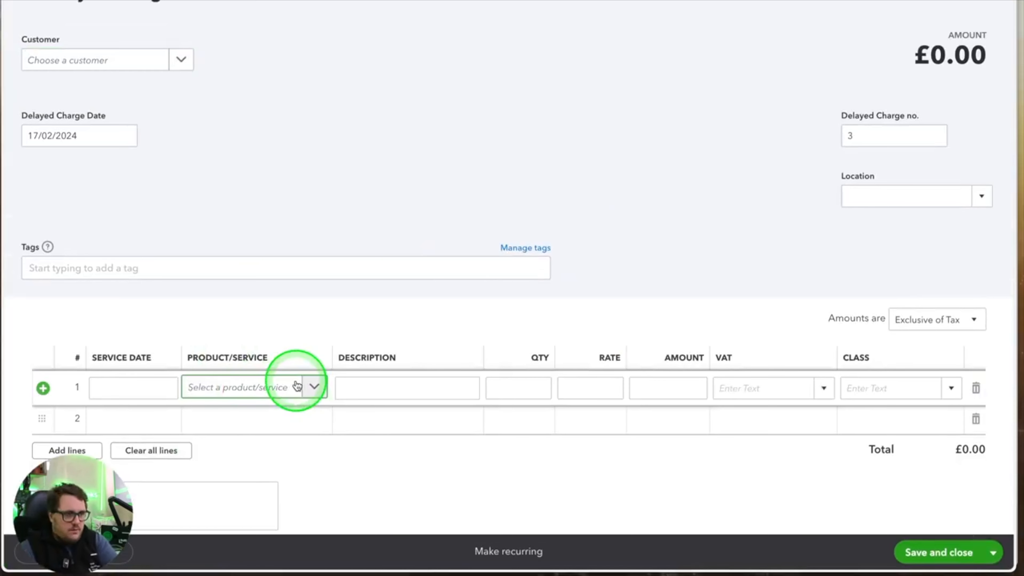
{"action": "left_click", "coordinate": [313, 387]}
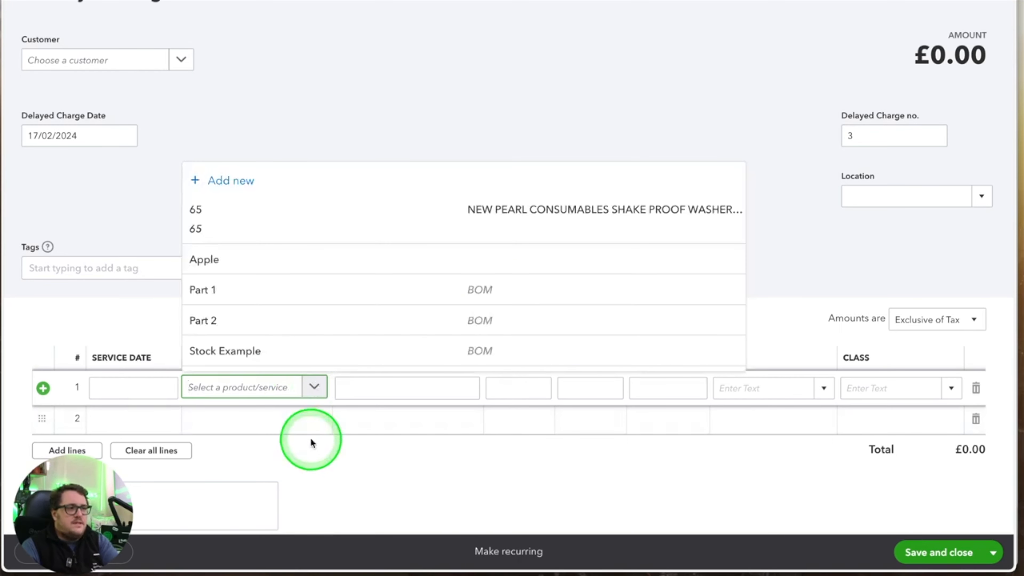
{"action": "scroll", "coordinate": [295, 274], "scroll_direction": "down", "scroll_amount": 5}
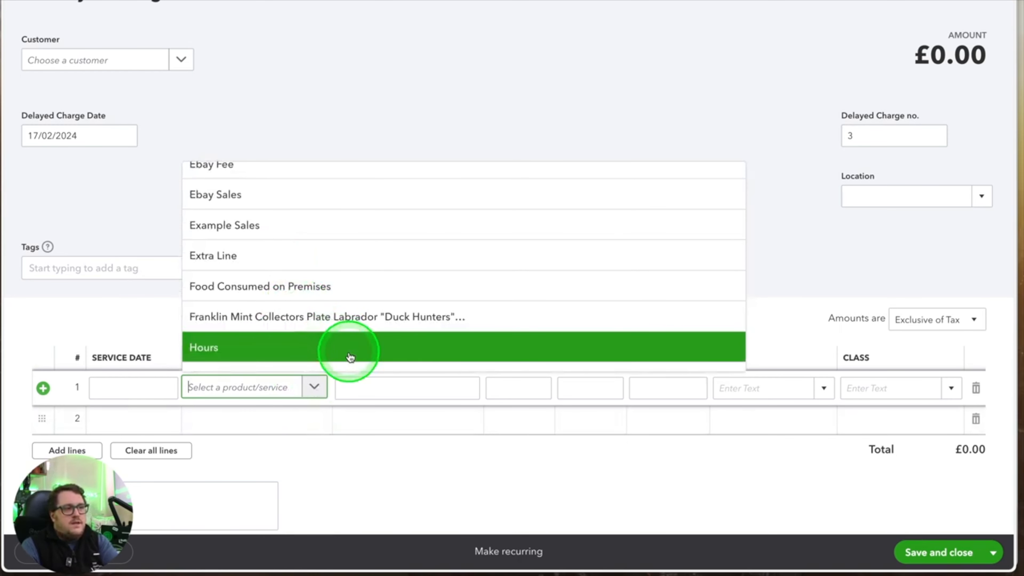
{"action": "scroll", "coordinate": [334, 341], "scroll_direction": "down", "scroll_amount": 3}
{"action": "left_click", "coordinate": [330, 339]}
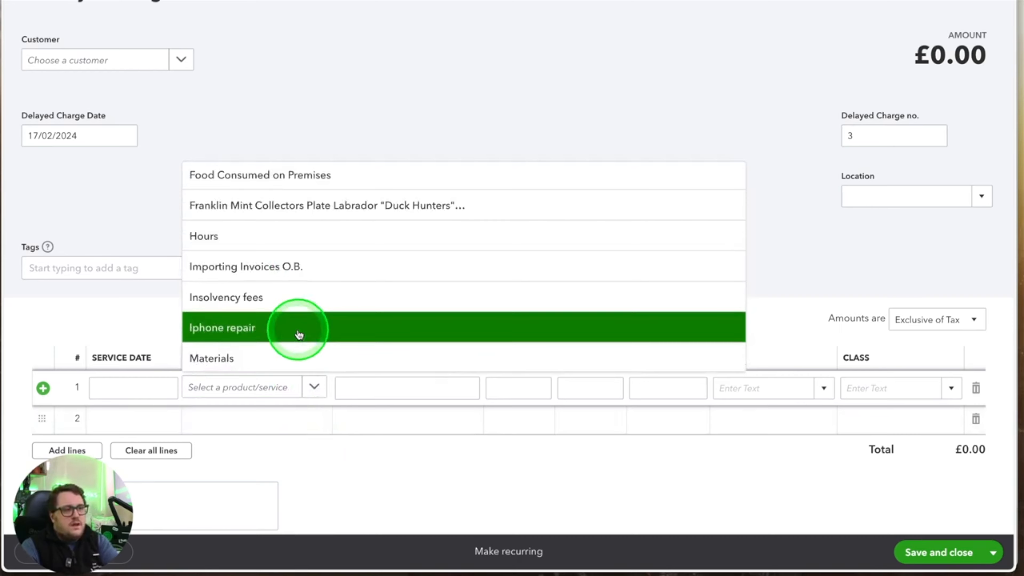
{"action": "left_click", "coordinate": [520, 436]}
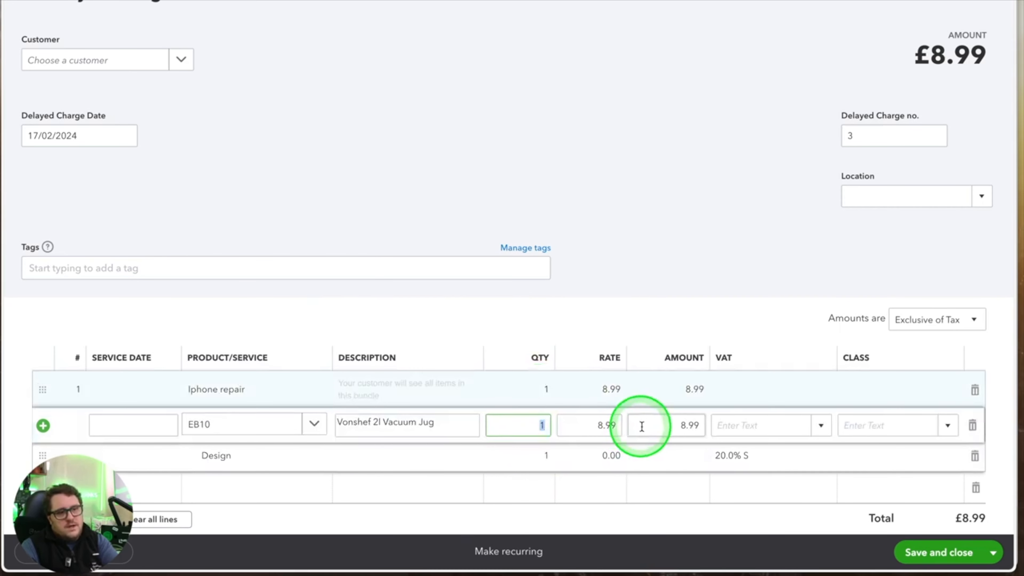
{"action": "left_click", "coordinate": [670, 392]}
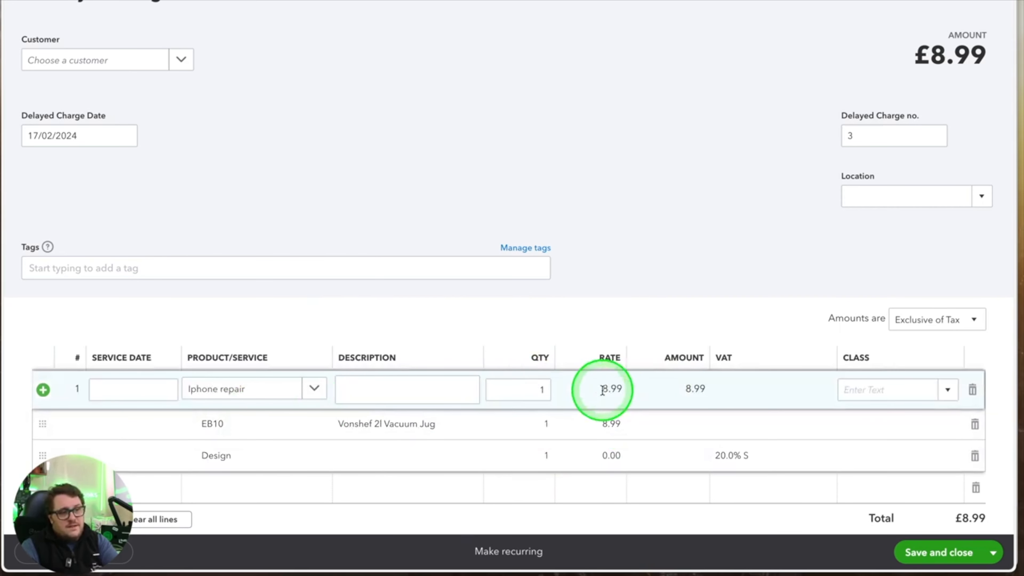
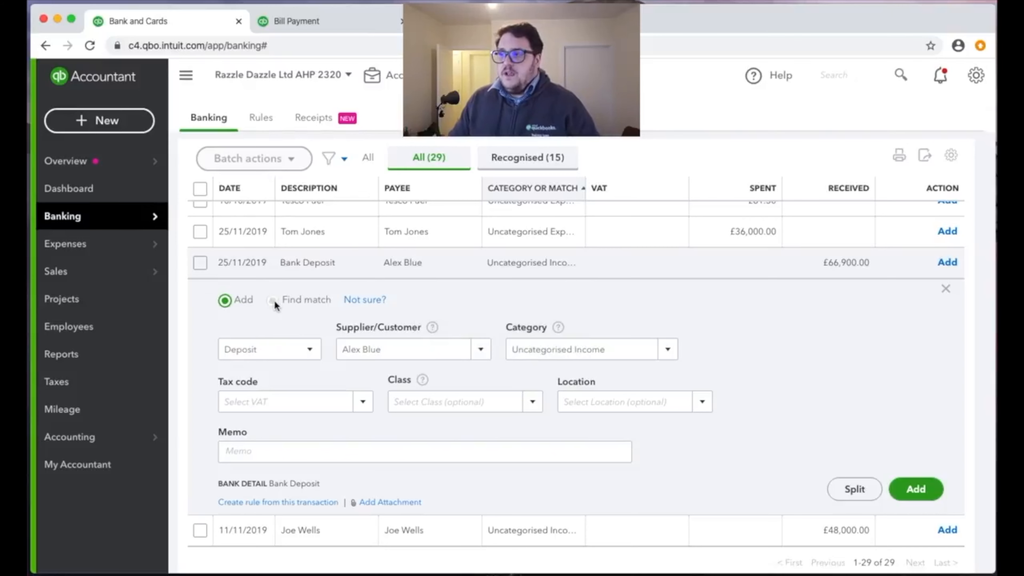
Match the £66,900.00 bank deposit of 25/11/2019 to open invoices 1005 and 1002 and save the match
{"action": "left_click", "coordinate": [273, 300]}
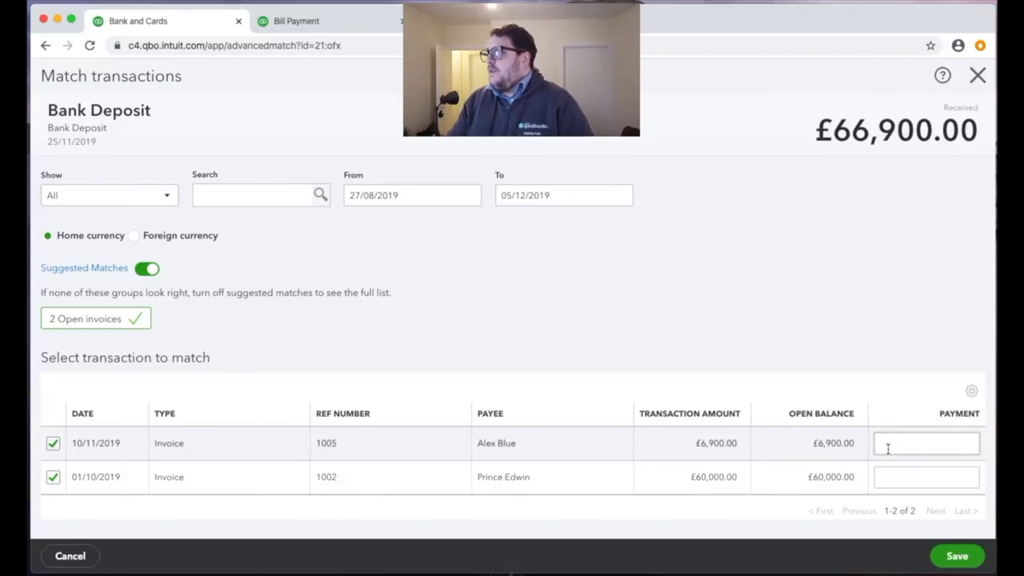
{"action": "left_click", "coordinate": [959, 555]}
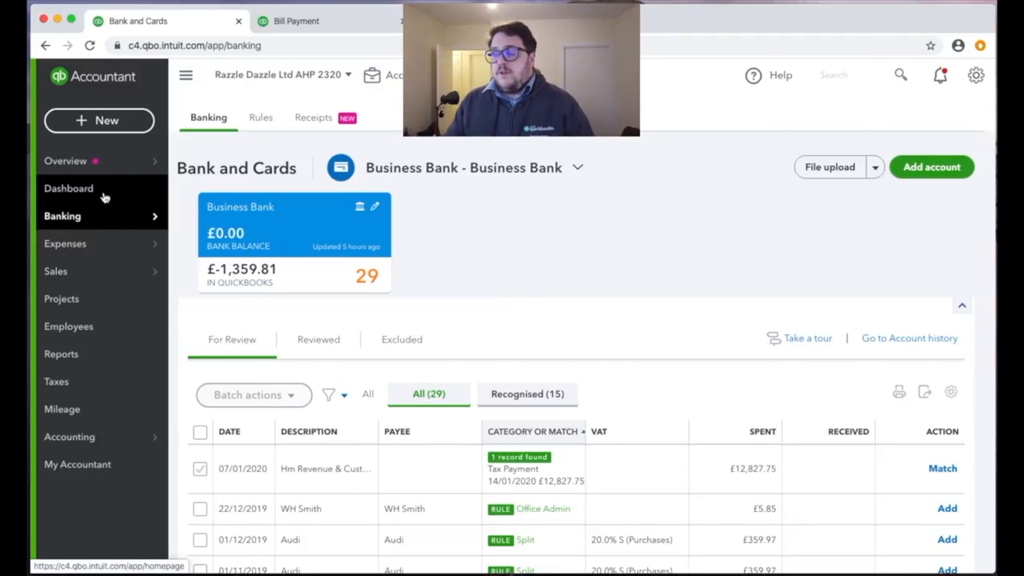
Record and save a tax-inclusive £52.67 PC World expense dated 04/11/2019 from Business Bank, under Computer running costs with 20.0% S VAT
{"action": "scroll", "coordinate": [613, 261], "scroll_direction": "down", "scroll_amount": 6}
{"action": "scroll", "coordinate": [614, 261], "scroll_direction": "down", "scroll_amount": 1}
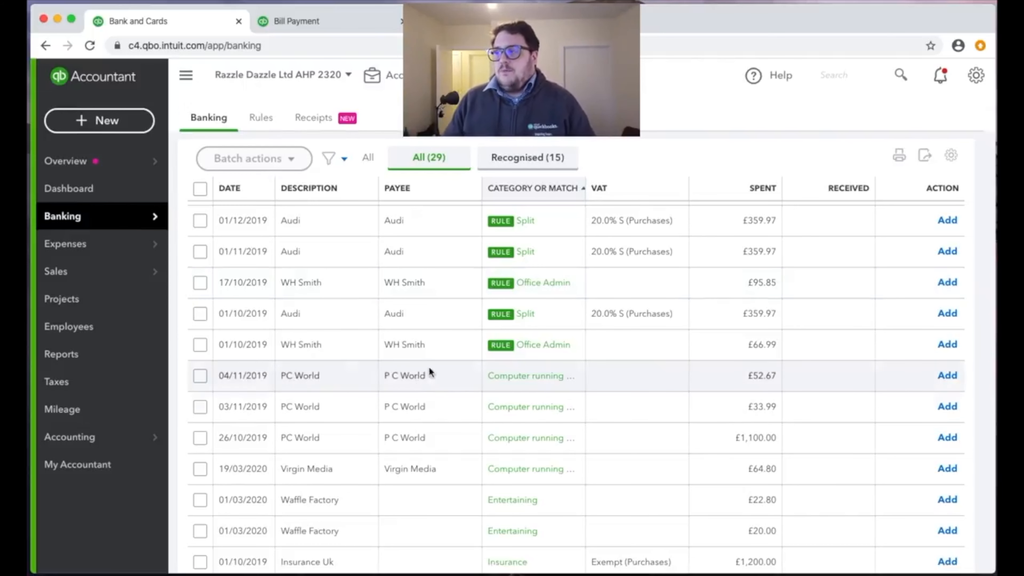
{"action": "left_click", "coordinate": [452, 386]}
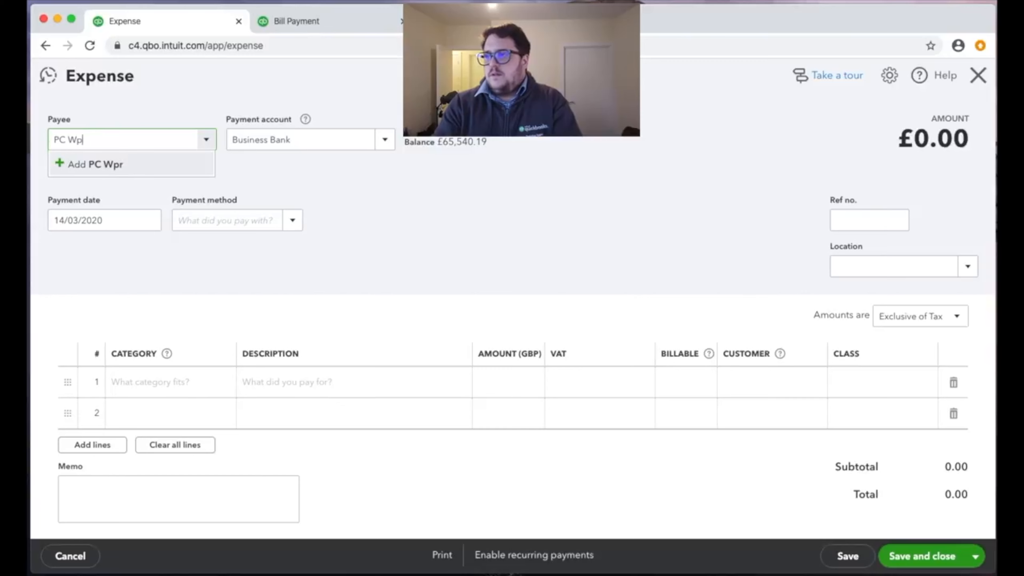
{"action": "type", "text": "ld"}
{"action": "key", "text": "Tab"}
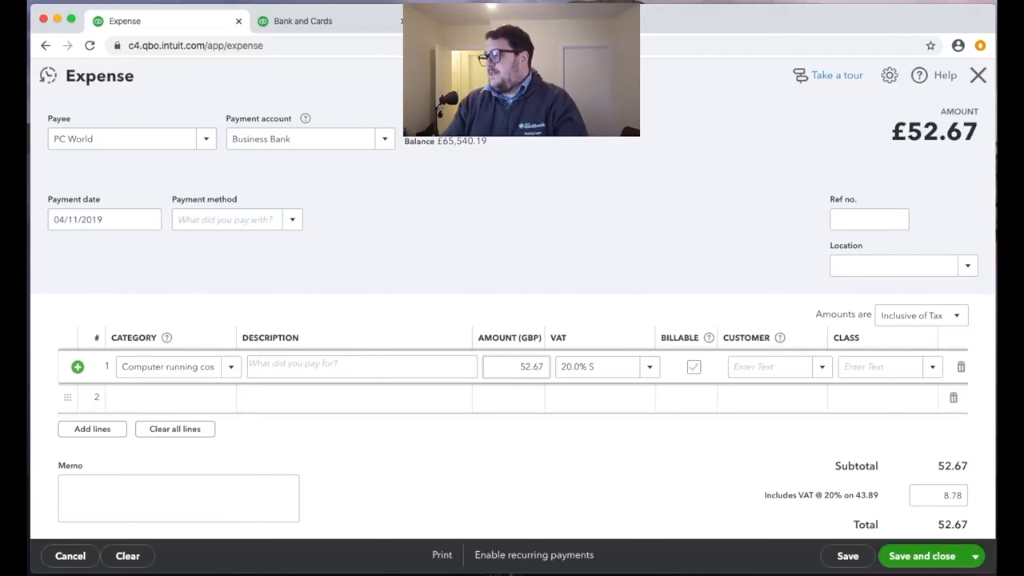
{"action": "left_click", "coordinate": [920, 556]}
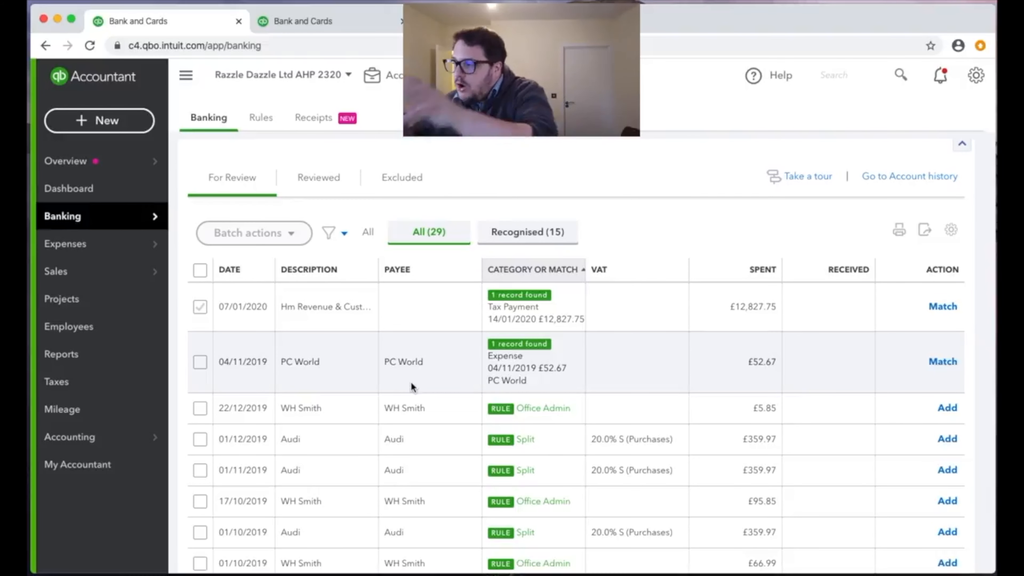
Match the £52.67 PC World bank transaction to the recorded expense
{"action": "left_click", "coordinate": [421, 381]}
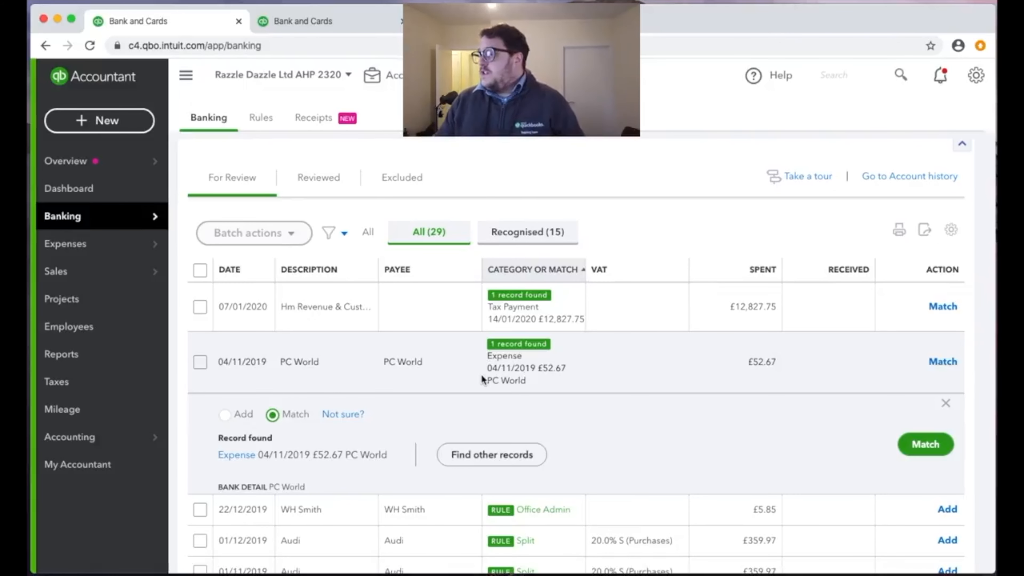
{"action": "left_click", "coordinate": [925, 444]}
Set the tax code of the £33.99 PC World bank transaction to 20.0% S (Purchases) and add it as an expense
{"action": "scroll", "coordinate": [492, 419], "scroll_direction": "down", "scroll_amount": 2}
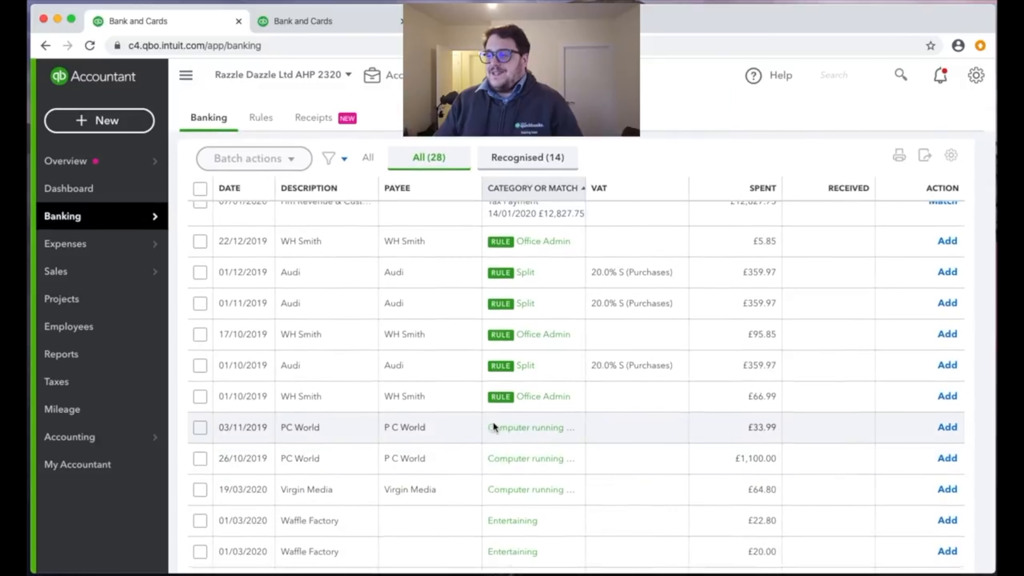
{"action": "left_click", "coordinate": [562, 432]}
{"action": "scroll", "coordinate": [556, 433], "scroll_direction": "down", "scroll_amount": 3}
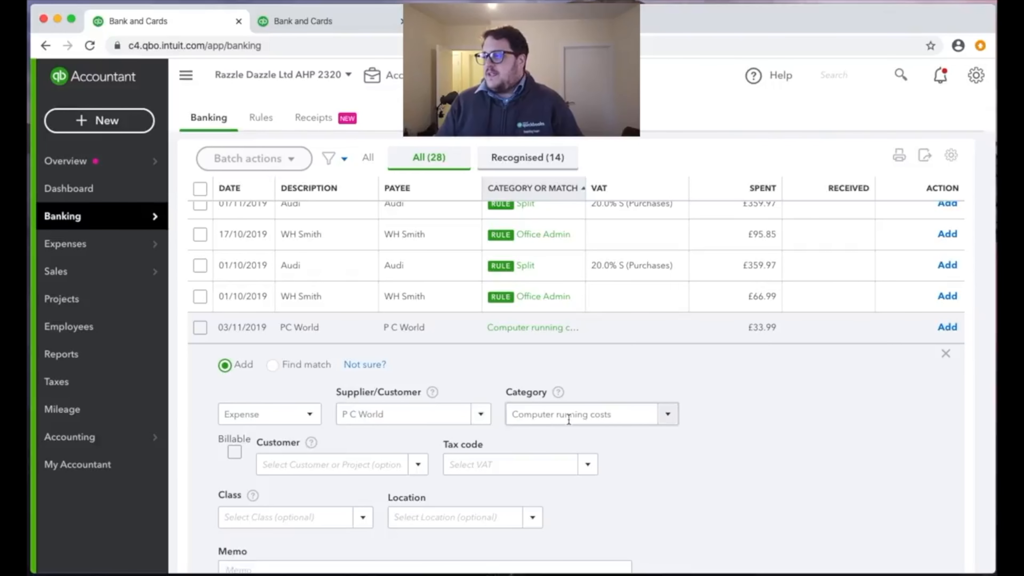
{"action": "scroll", "coordinate": [523, 419], "scroll_direction": "down", "scroll_amount": 3}
{"action": "left_click", "coordinate": [477, 405]}
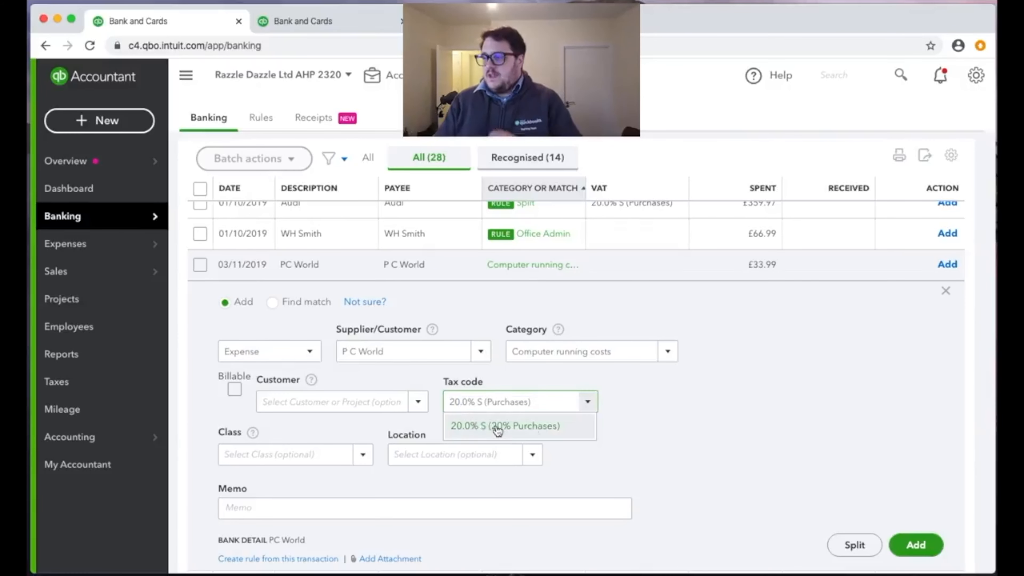
{"action": "left_click", "coordinate": [490, 424]}
{"action": "left_click", "coordinate": [613, 509]}
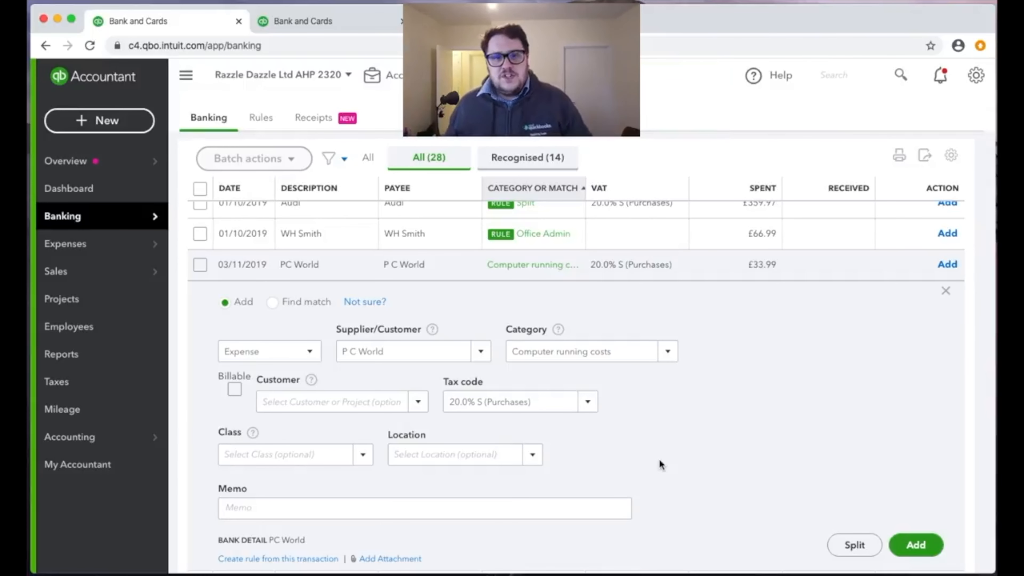
{"action": "scroll", "coordinate": [660, 462], "scroll_direction": "down", "scroll_amount": 3}
{"action": "left_click", "coordinate": [916, 455]}
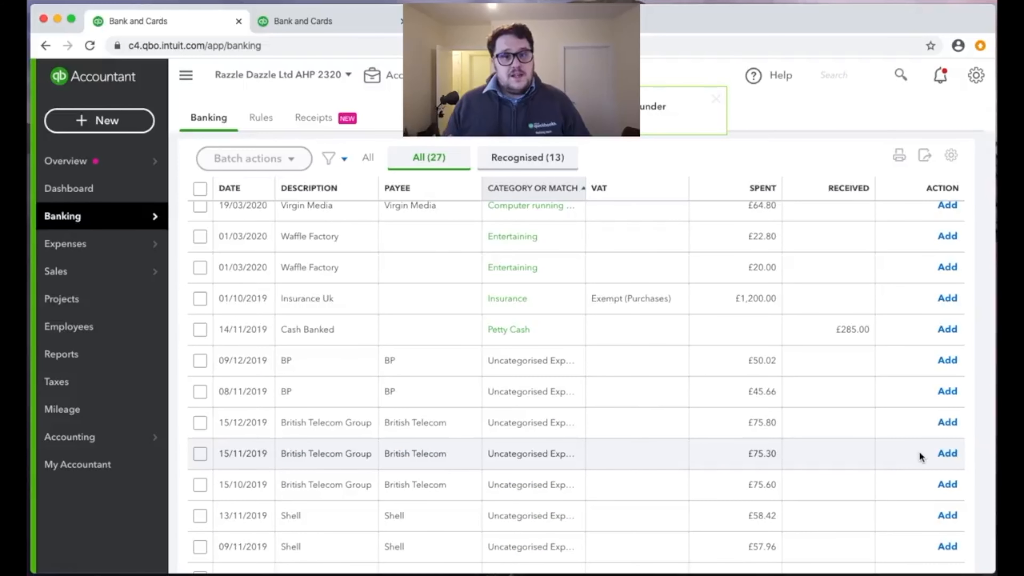
Open the PC World supplier record and examine the online banking match on its 04/11/2019 expense
{"action": "left_click", "coordinate": [278, 24]}
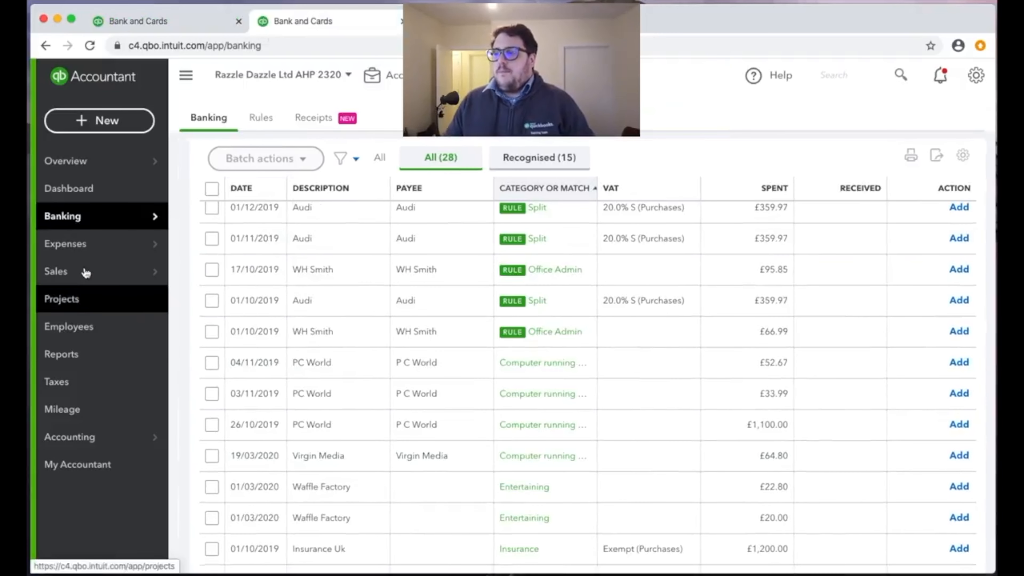
{"action": "mouse_move", "coordinate": [93, 248]}
{"action": "left_click", "coordinate": [242, 270]}
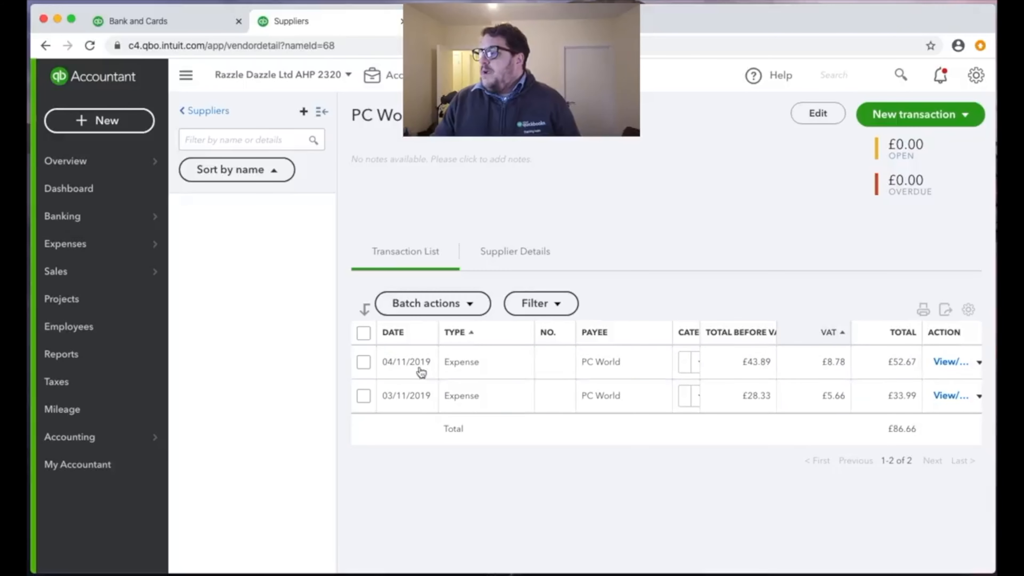
{"action": "left_click", "coordinate": [452, 367]}
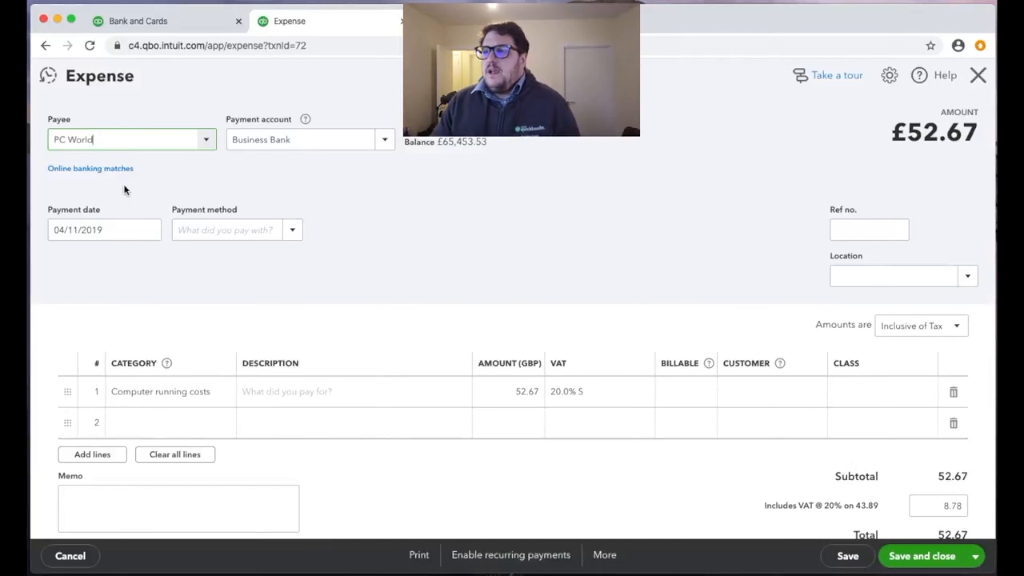
{"action": "left_click", "coordinate": [81, 169]}
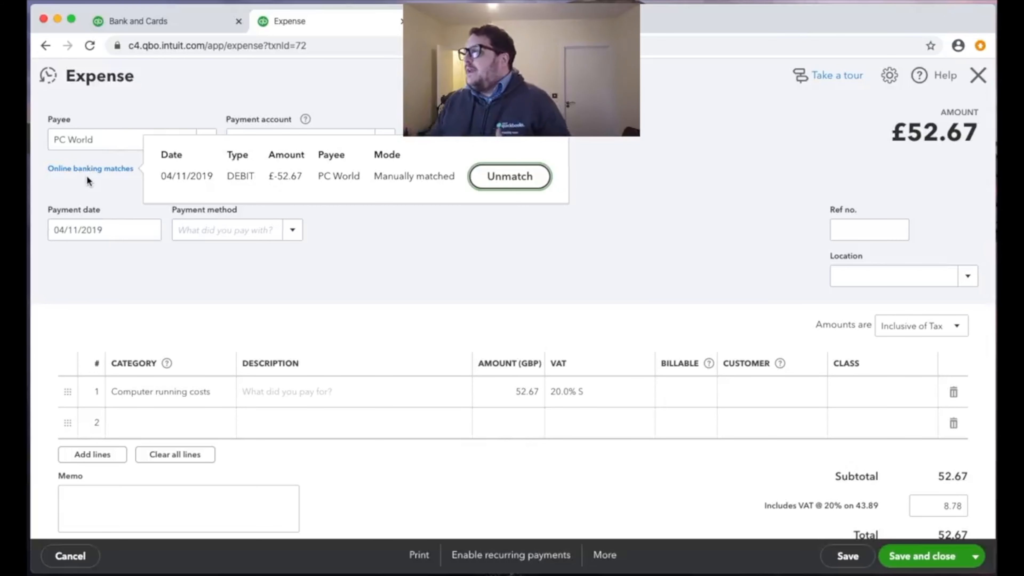
{"action": "left_click", "coordinate": [977, 75]}
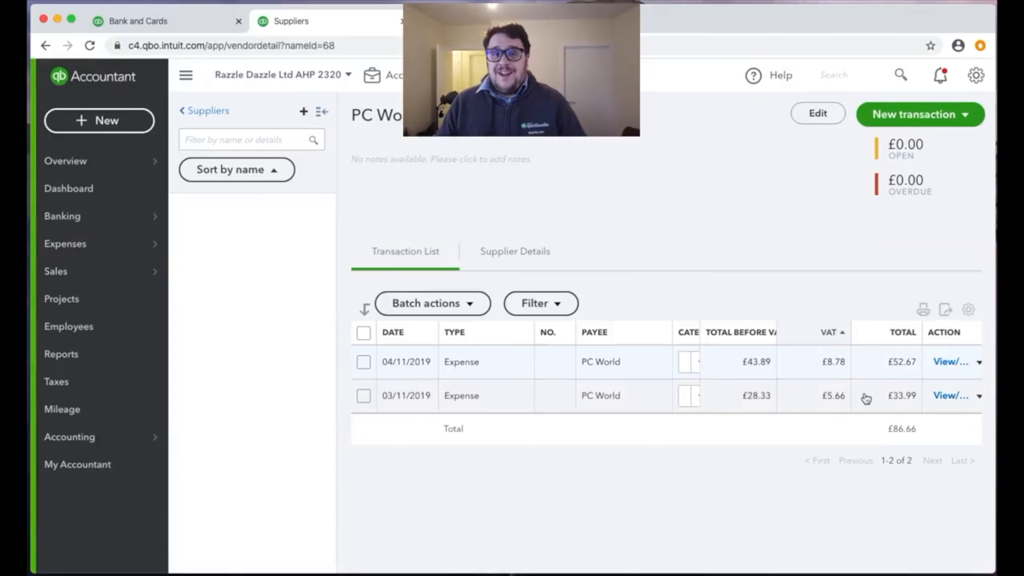
Open PC World's 03/11/2019 expense and examine how its online banking match was made
{"action": "left_click", "coordinate": [863, 398]}
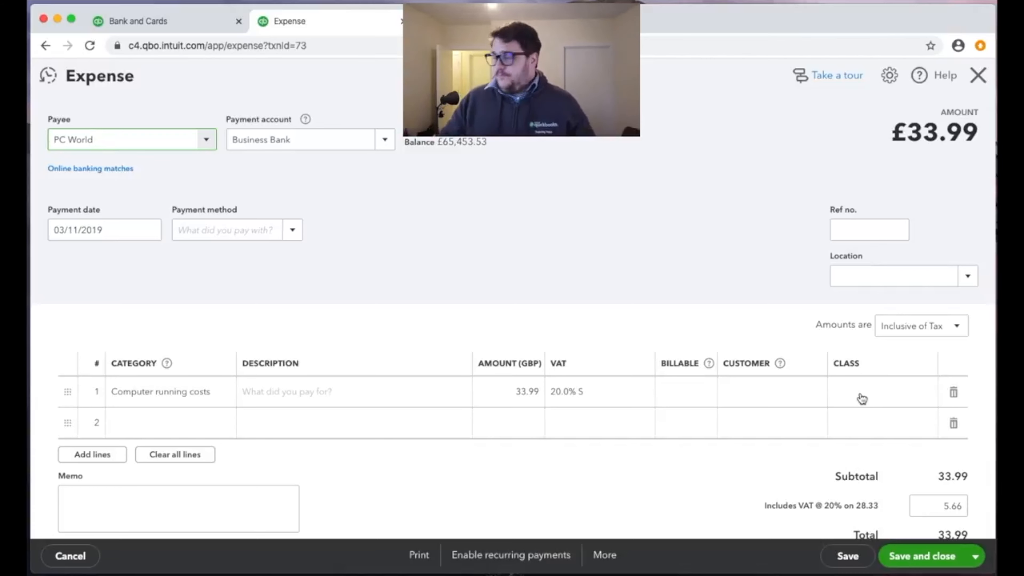
{"action": "left_click", "coordinate": [108, 175]}
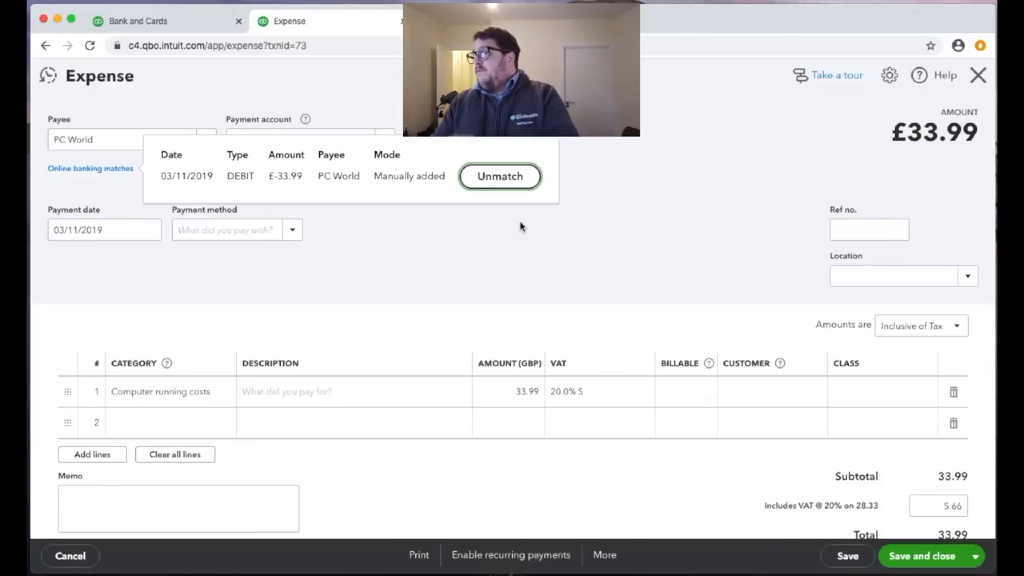
{"action": "left_click", "coordinate": [627, 262]}
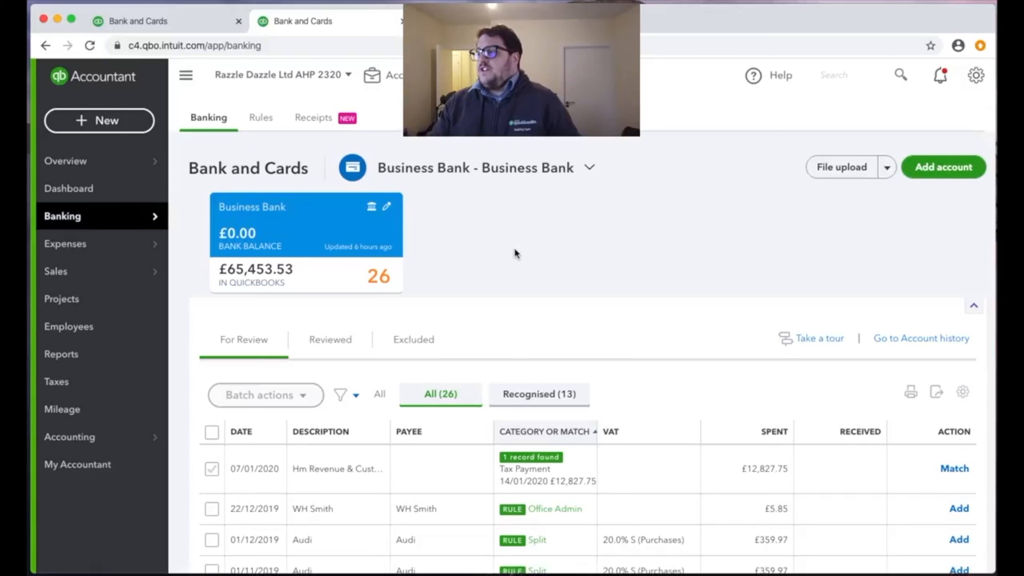
Look through the Business Bank transactions listed for review
{"action": "scroll", "coordinate": [675, 330], "scroll_direction": "down", "scroll_amount": 1}
{"action": "scroll", "coordinate": [675, 330], "scroll_direction": "down", "scroll_amount": 10}
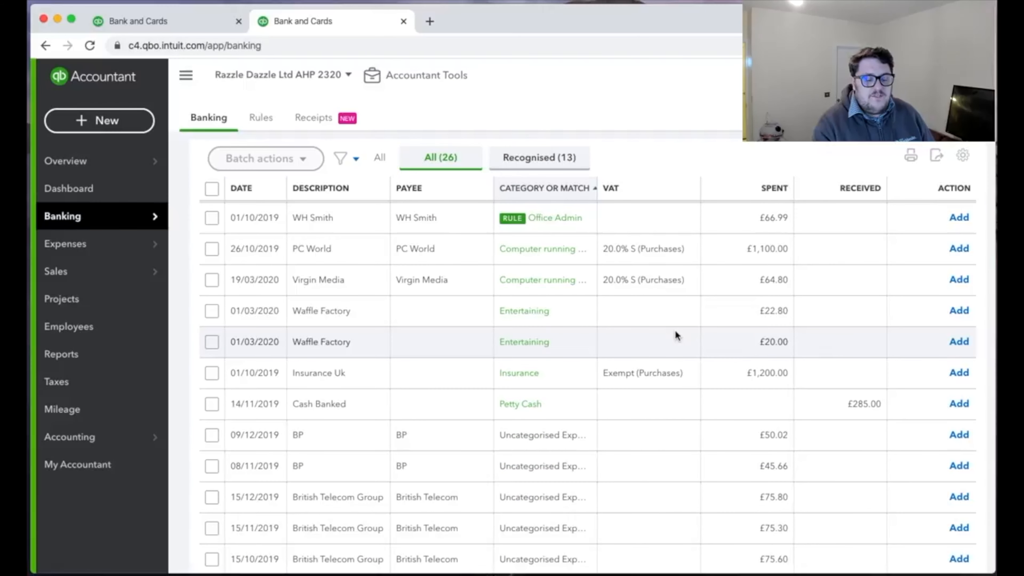
{"action": "scroll", "coordinate": [676, 331], "scroll_direction": "down", "scroll_amount": 5}
{"action": "scroll", "coordinate": [676, 331], "scroll_direction": "down", "scroll_amount": 4}
{"action": "scroll", "coordinate": [675, 332], "scroll_direction": "up", "scroll_amount": 5}
{"action": "scroll", "coordinate": [675, 330], "scroll_direction": "up", "scroll_amount": 10}
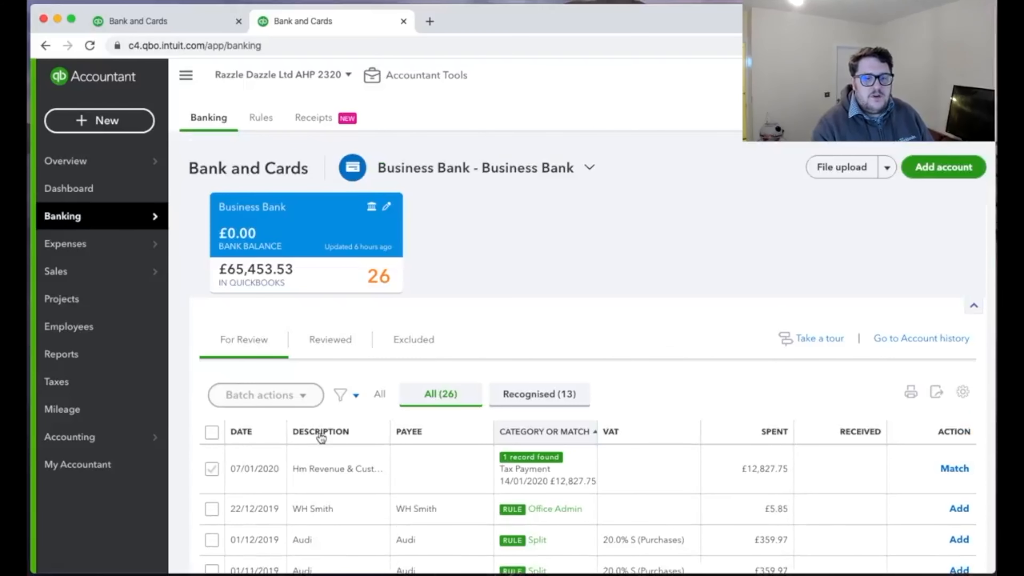
Sort the Business Bank transactions for review by description and look through the whole list
{"action": "left_click", "coordinate": [338, 431]}
{"action": "scroll", "coordinate": [601, 418], "scroll_direction": "down", "scroll_amount": 12}
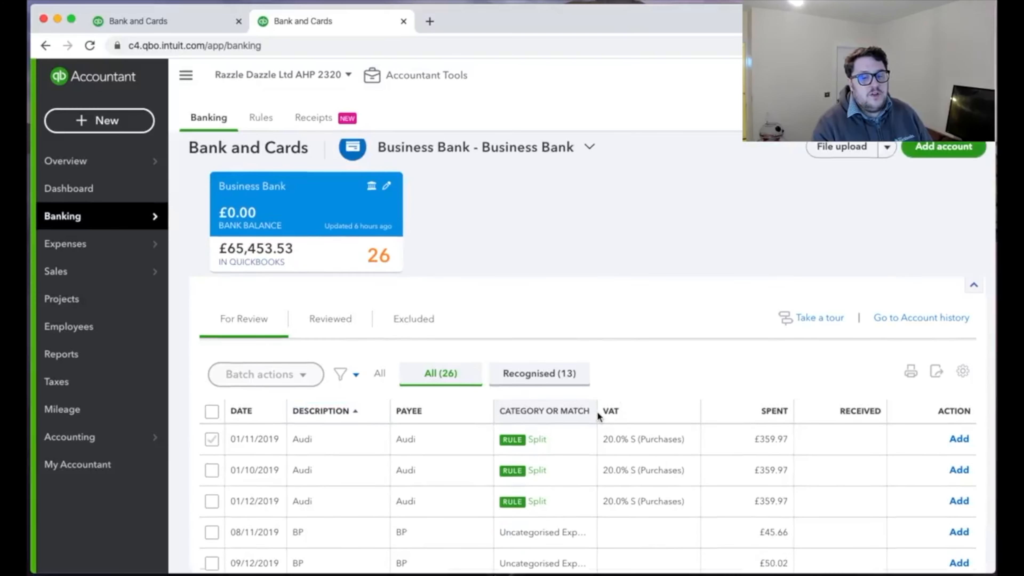
{"action": "scroll", "coordinate": [597, 411], "scroll_direction": "down", "scroll_amount": 3}
{"action": "scroll", "coordinate": [596, 412], "scroll_direction": "down", "scroll_amount": 6}
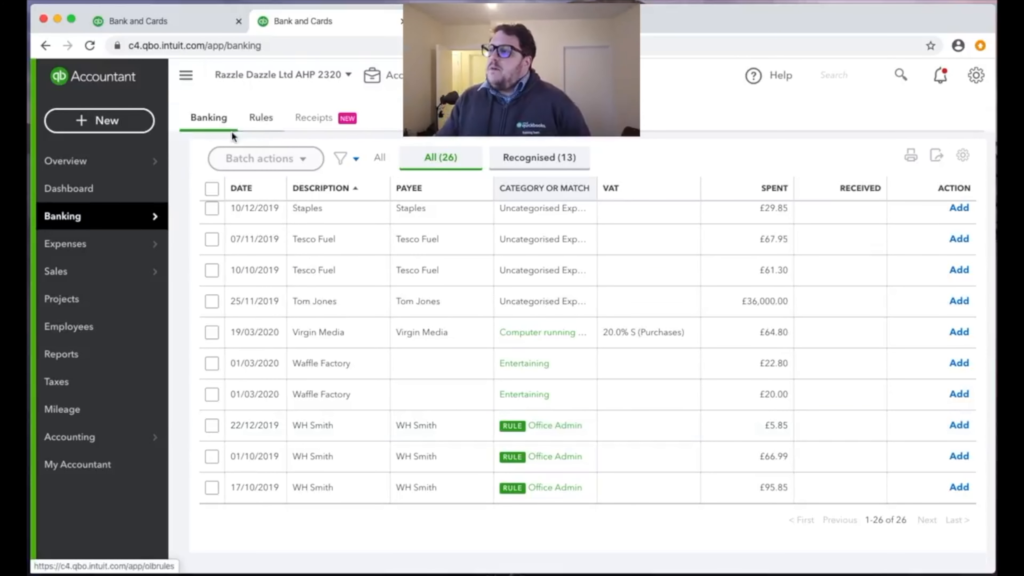
Select the three Audi transactions and accept them together as a batch
{"action": "scroll", "coordinate": [444, 343], "scroll_direction": "up", "scroll_amount": 15}
{"action": "left_click", "coordinate": [212, 460]}
{"action": "left_click", "coordinate": [212, 491]}
{"action": "left_click", "coordinate": [211, 523]}
{"action": "left_click", "coordinate": [266, 395]}
{"action": "left_click", "coordinate": [264, 424]}
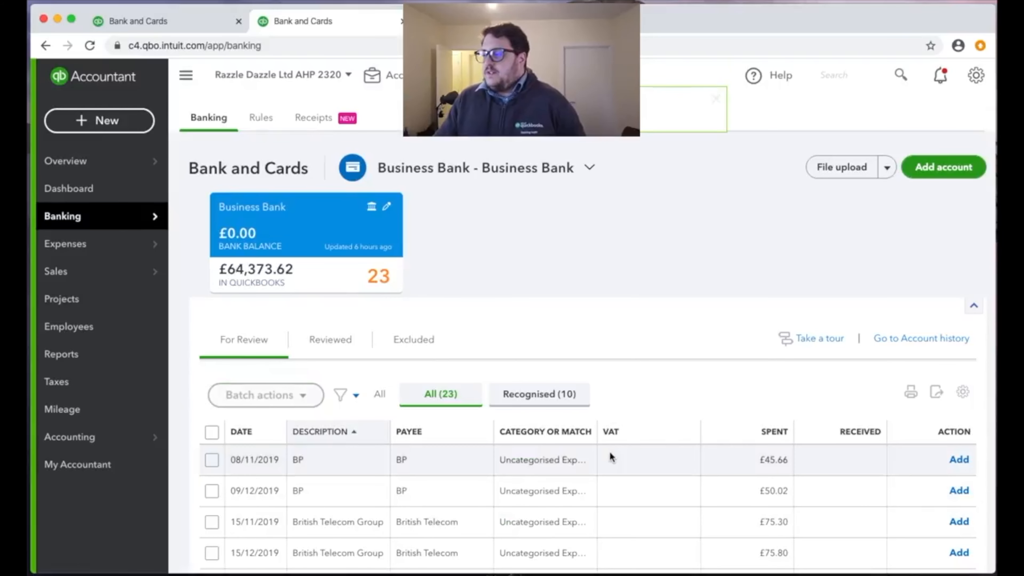
Select the three WH Smith Office Admin transactions and accept them as a batch
{"action": "scroll", "coordinate": [609, 451], "scroll_direction": "down", "scroll_amount": 10}
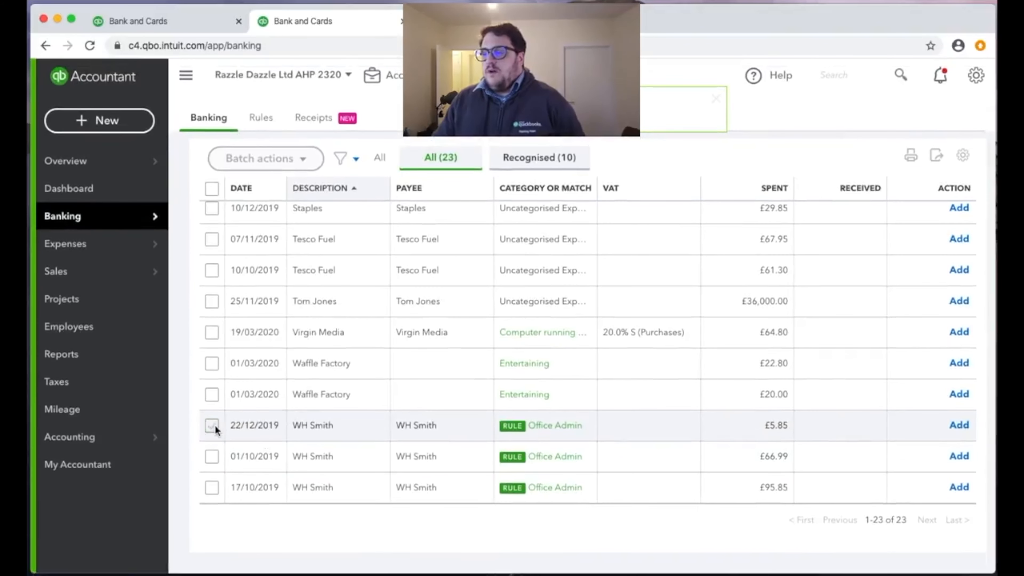
{"action": "left_click", "coordinate": [212, 425]}
{"action": "left_click", "coordinate": [212, 457]}
{"action": "left_click", "coordinate": [212, 487]}
{"action": "left_click", "coordinate": [273, 168]}
{"action": "left_click", "coordinate": [254, 185]}
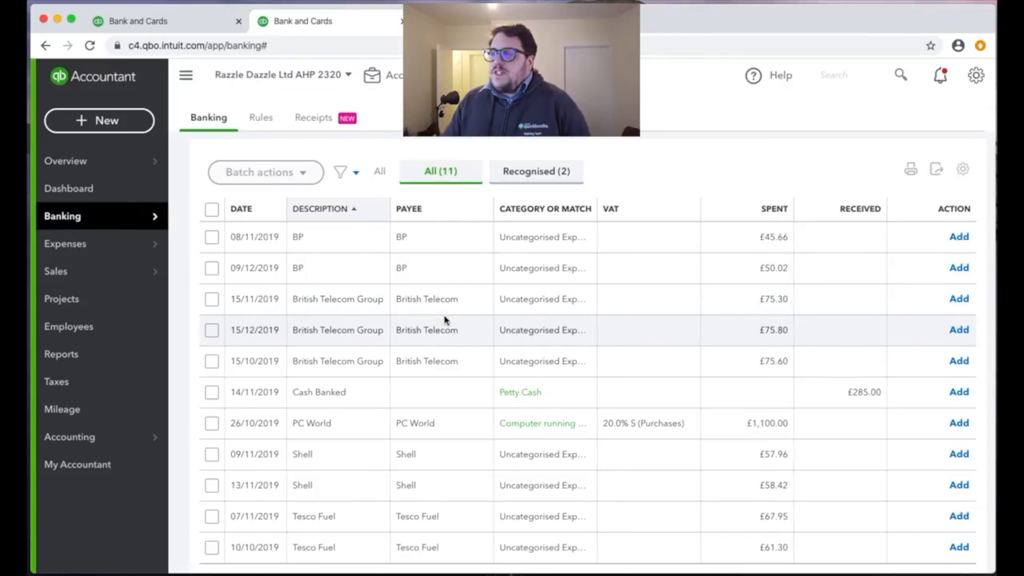
Start a batch modification of the three British Telecom Group transactions and set the payee to British Telecom
{"action": "scroll", "coordinate": [444, 337], "scroll_direction": "up", "scroll_amount": 3}
{"action": "left_click", "coordinate": [212, 360]}
{"action": "left_click", "coordinate": [211, 391]}
{"action": "left_click", "coordinate": [210, 423]}
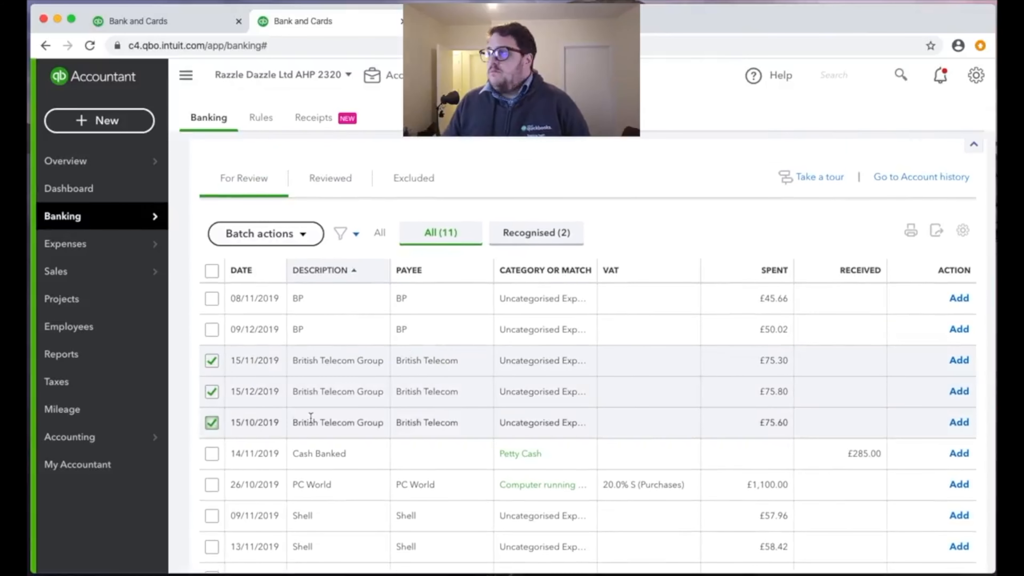
{"action": "left_click", "coordinate": [298, 233]}
{"action": "left_click", "coordinate": [262, 304]}
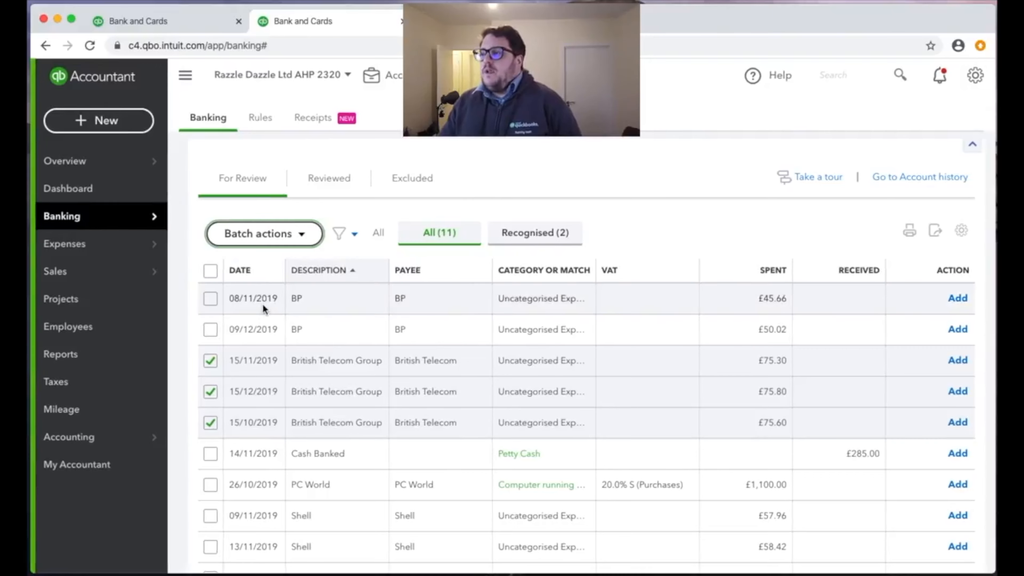
{"action": "left_click", "coordinate": [572, 276]}
{"action": "left_click", "coordinate": [454, 277]}
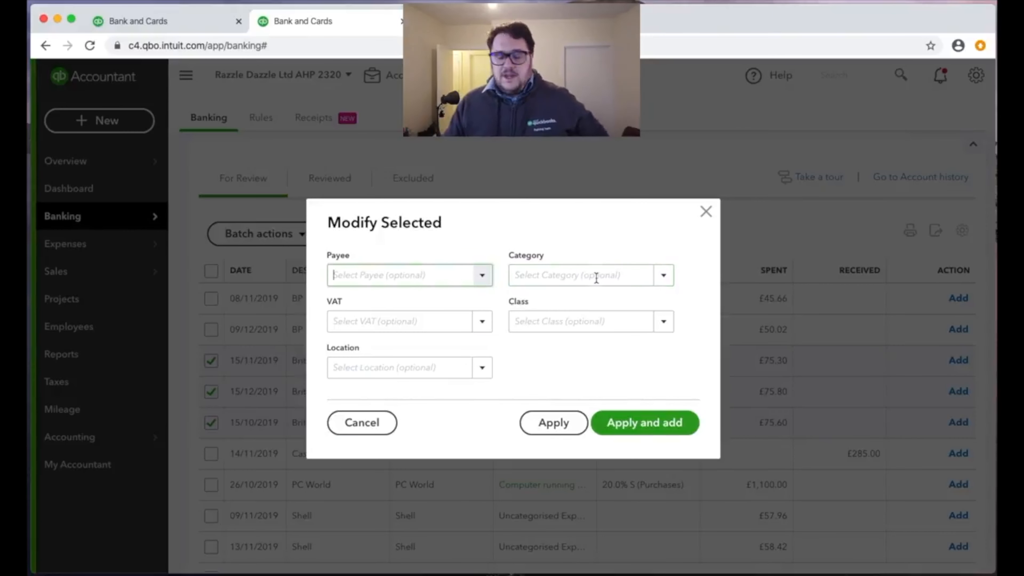
{"action": "type", "text": "British Telecom"}
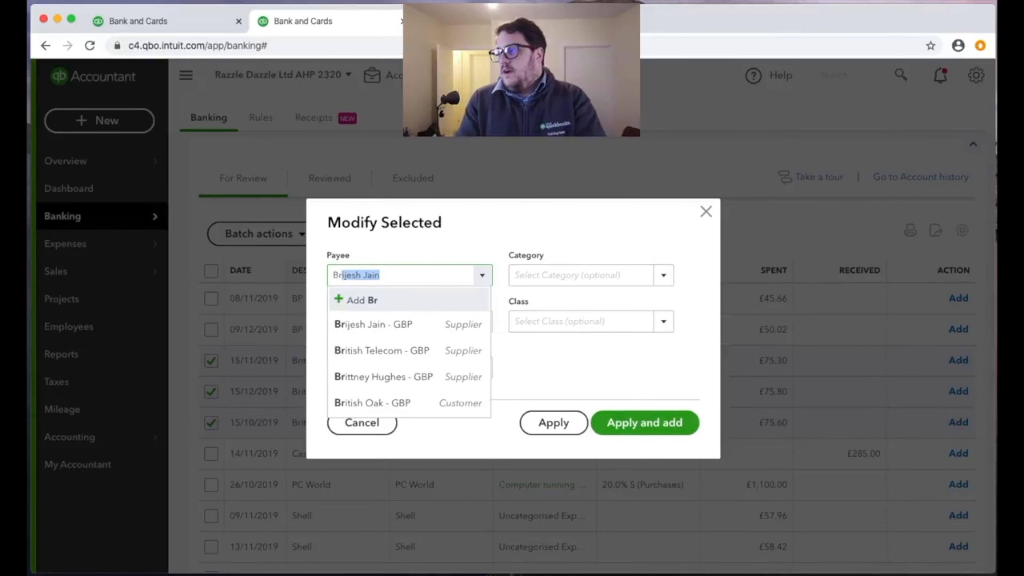
Set the category to Telephone:Landline and VAT to 20.0% S (Purchases), then apply and add the British Telecom batch
{"action": "left_click", "coordinate": [561, 276]}
{"action": "type", "text": "tele"}
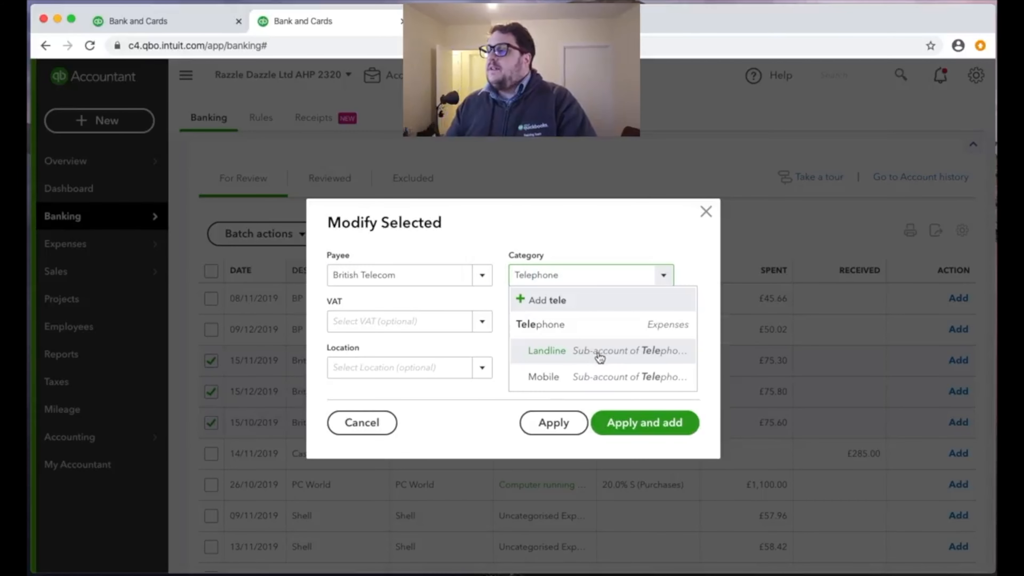
{"action": "left_click", "coordinate": [596, 357]}
{"action": "left_click", "coordinate": [373, 325]}
{"action": "type", "text": "20"}
{"action": "left_click", "coordinate": [400, 345]}
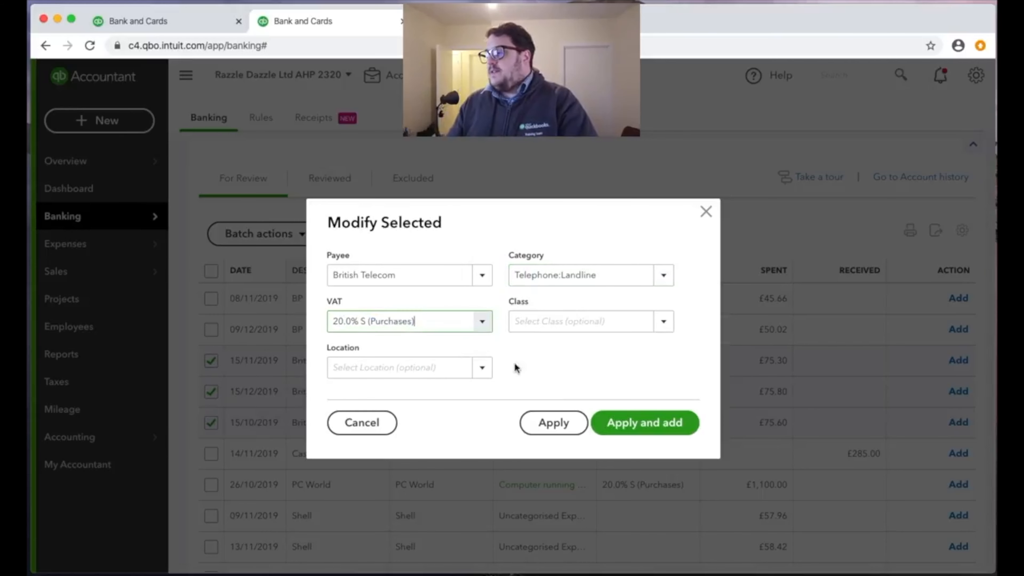
{"action": "left_click", "coordinate": [635, 430]}
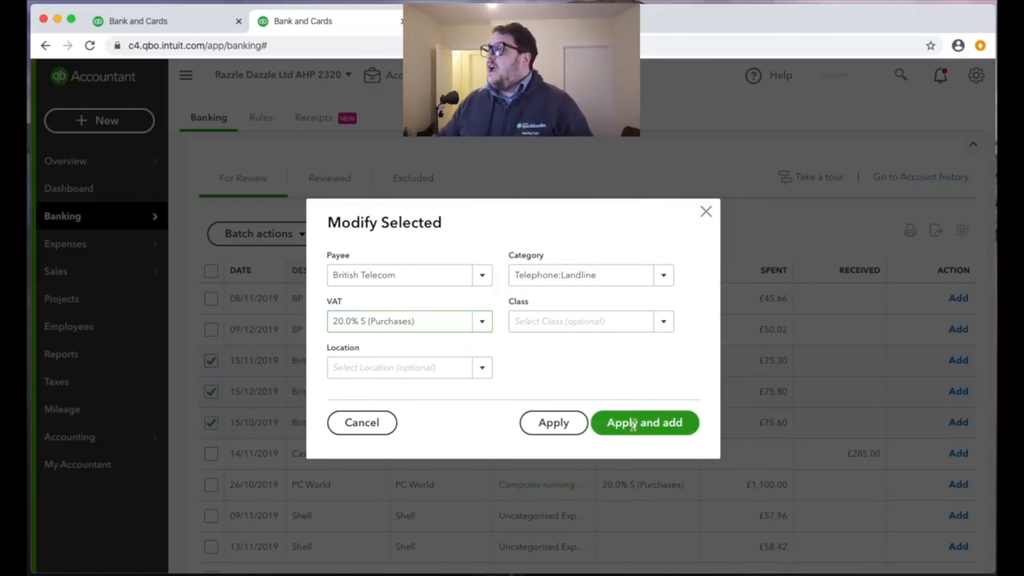
Select all the BP, Shell and Tesco Fuel transactions for a batch modification
{"action": "scroll", "coordinate": [378, 322], "scroll_direction": "up", "scroll_amount": 4}
{"action": "scroll", "coordinate": [441, 339], "scroll_direction": "down", "scroll_amount": 4}
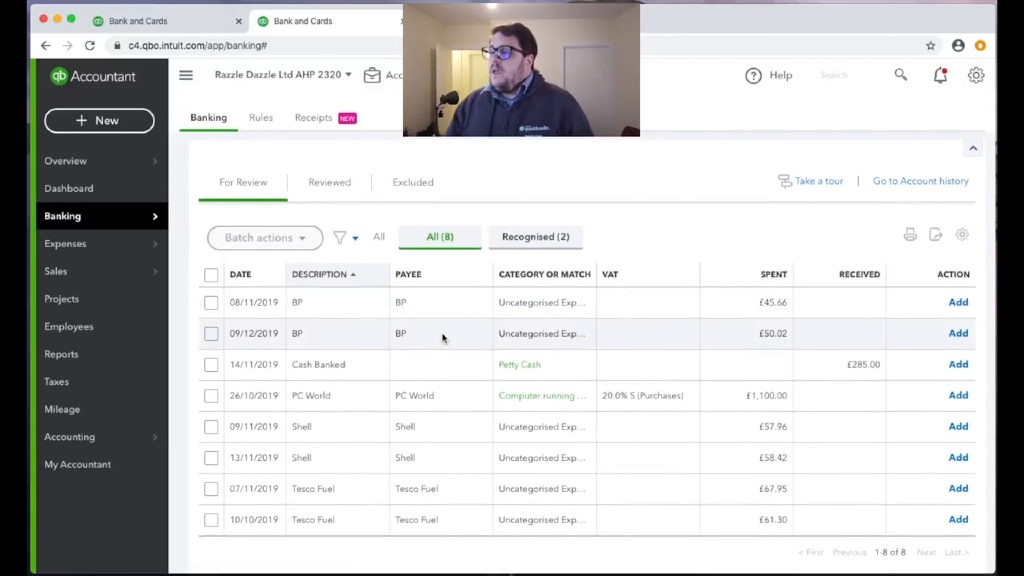
{"action": "left_click", "coordinate": [209, 303]}
{"action": "left_click", "coordinate": [209, 334]}
{"action": "left_click", "coordinate": [210, 427]}
{"action": "left_click", "coordinate": [209, 458]}
{"action": "left_click", "coordinate": [210, 489]}
{"action": "left_click", "coordinate": [210, 521]}
Set the selected fuel transactions' category to Motor running expenses and VAT to 20%, then apply and add them
{"action": "left_click", "coordinate": [609, 261]}
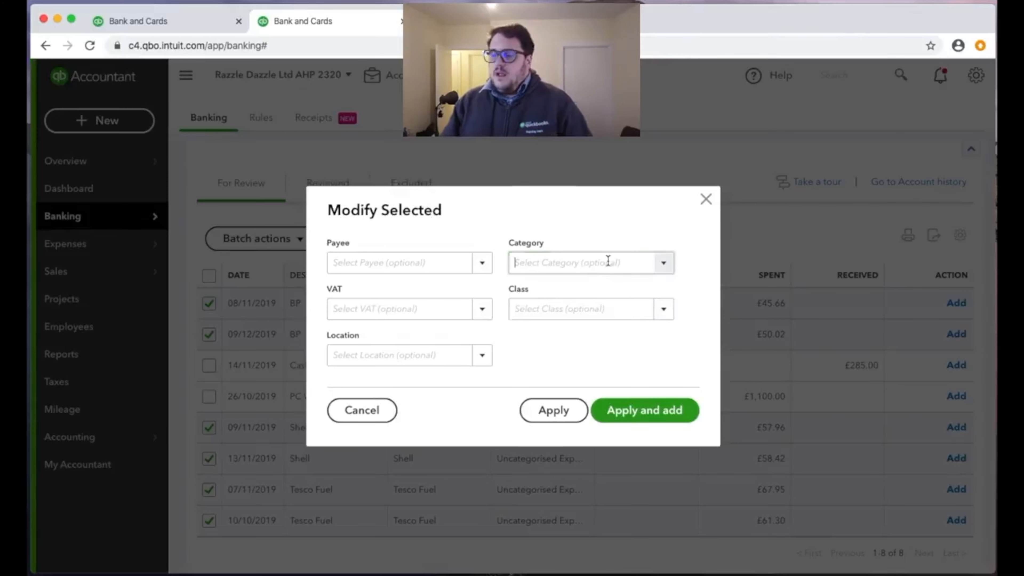
{"action": "type", "text": "mo"}
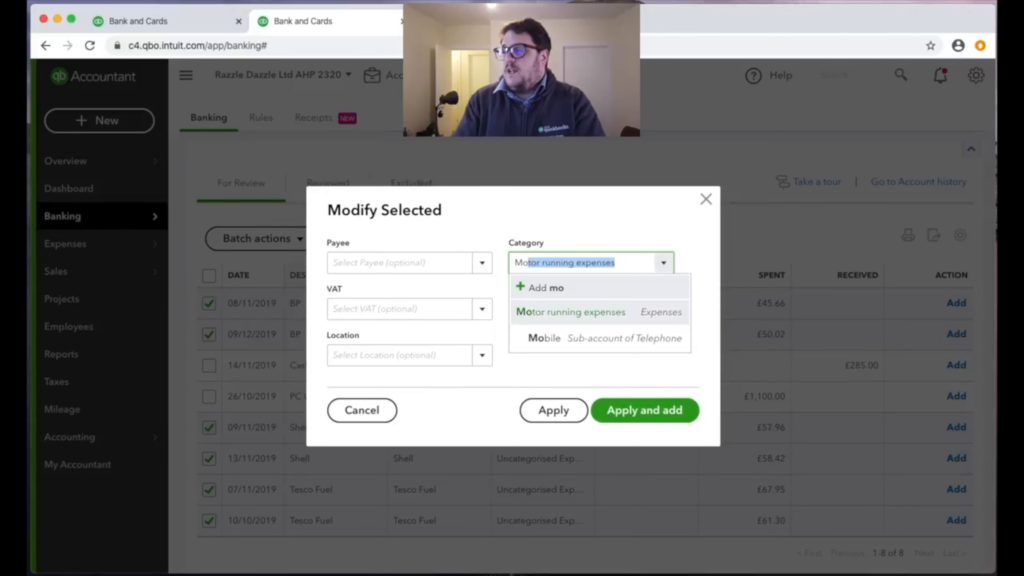
{"action": "left_click", "coordinate": [571, 312]}
{"action": "left_click", "coordinate": [464, 308]}
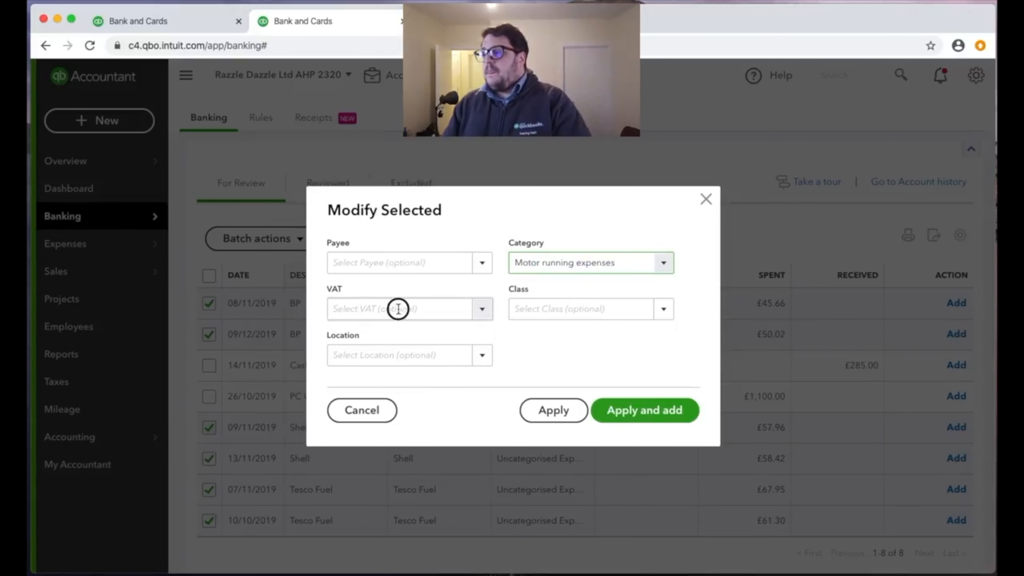
{"action": "type", "text": "20"}
{"action": "left_click", "coordinate": [388, 334]}
{"action": "left_click", "coordinate": [621, 406]}
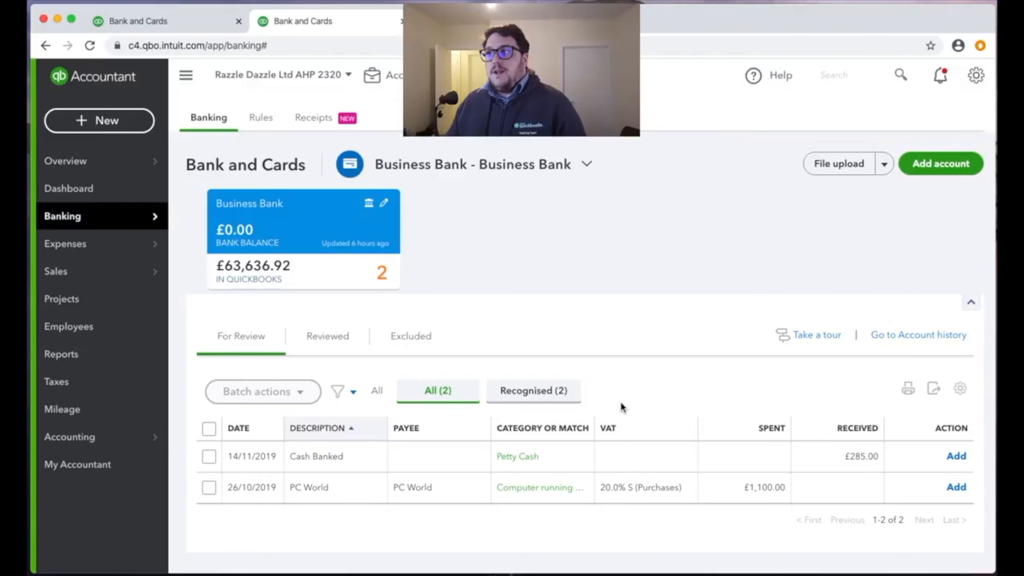
Open the £285.00 Cash Banked transaction and set its type to Transfer, with Petty Cash as the transfer account
{"action": "left_click", "coordinate": [349, 458]}
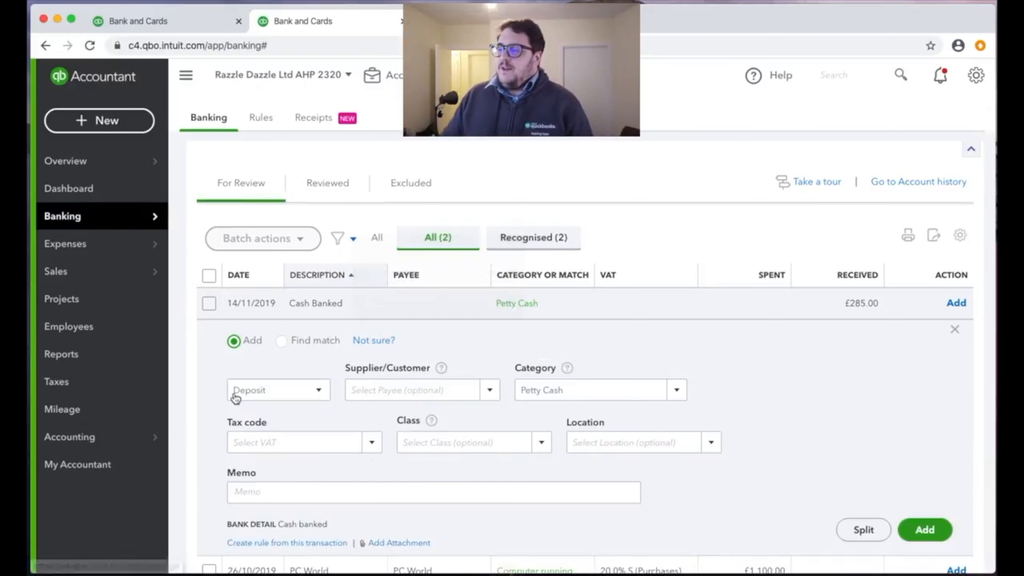
{"action": "left_click", "coordinate": [276, 391]}
{"action": "left_click", "coordinate": [271, 455]}
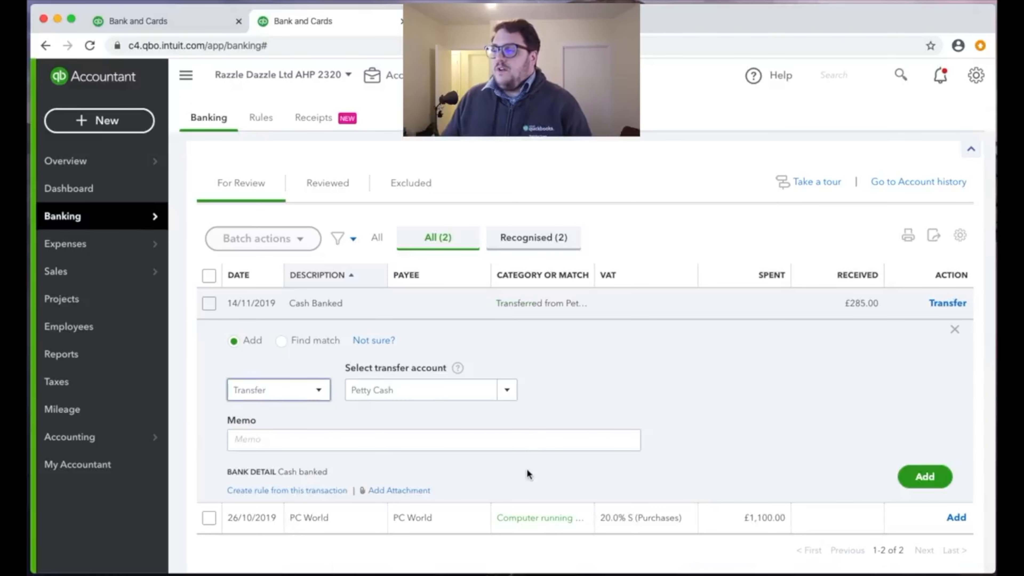